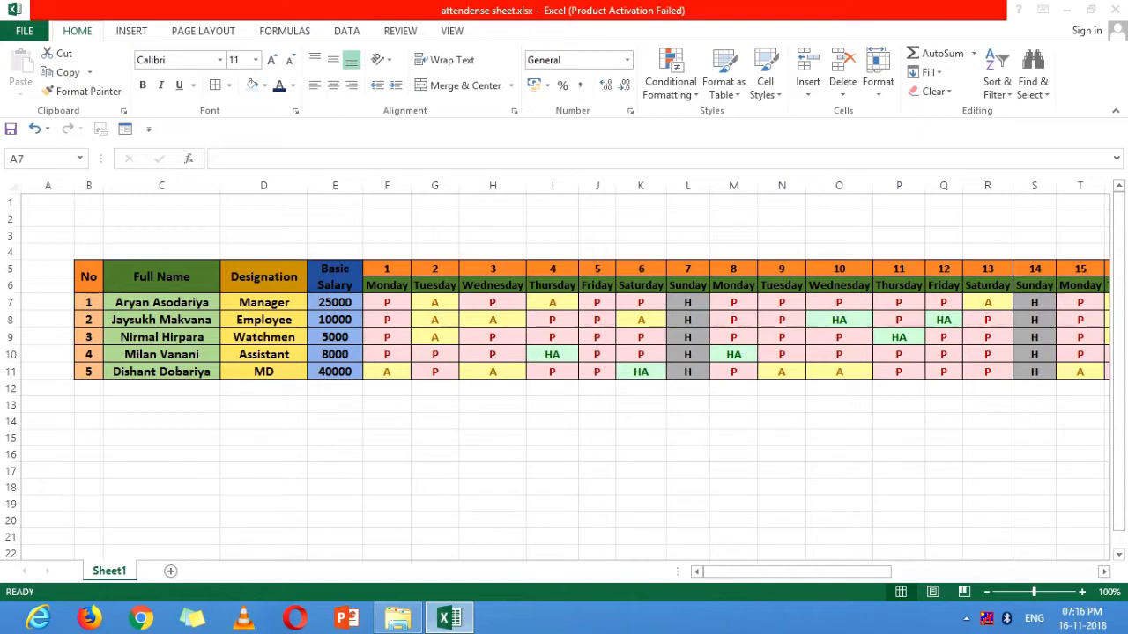
Review the No and Full Name headers, the day and weekday headers, and row 8's attendance codes.
click(88, 276)
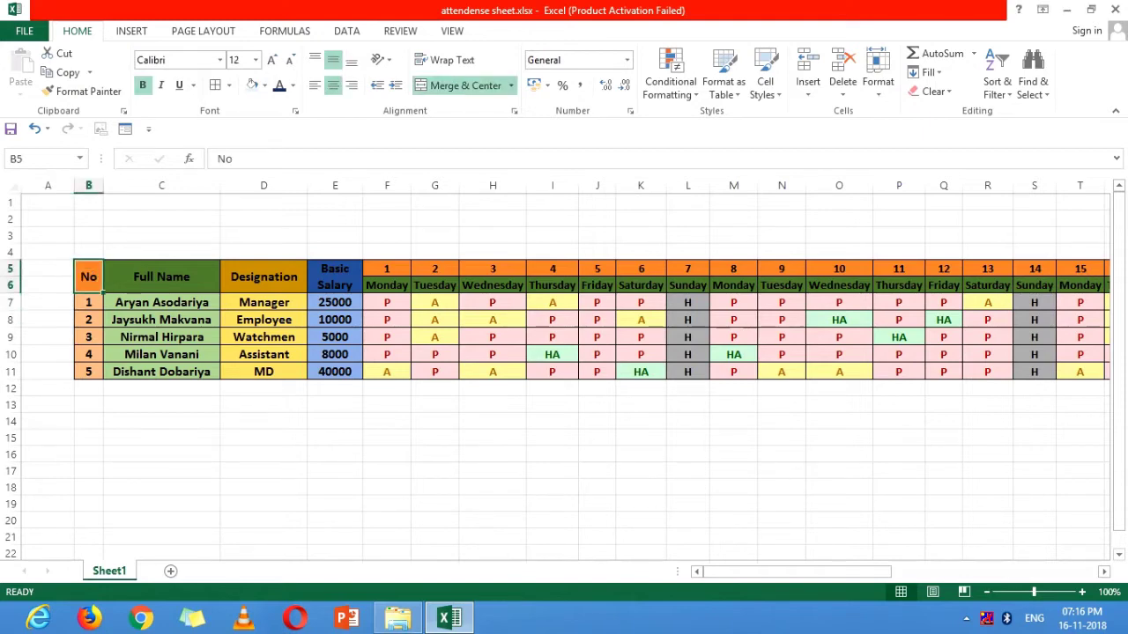
click(161, 277)
key(Right)
key(Right)
key(Right)
key(Right)
key(Right)
key(Right)
key(Right)
key(Right)
key(Right)
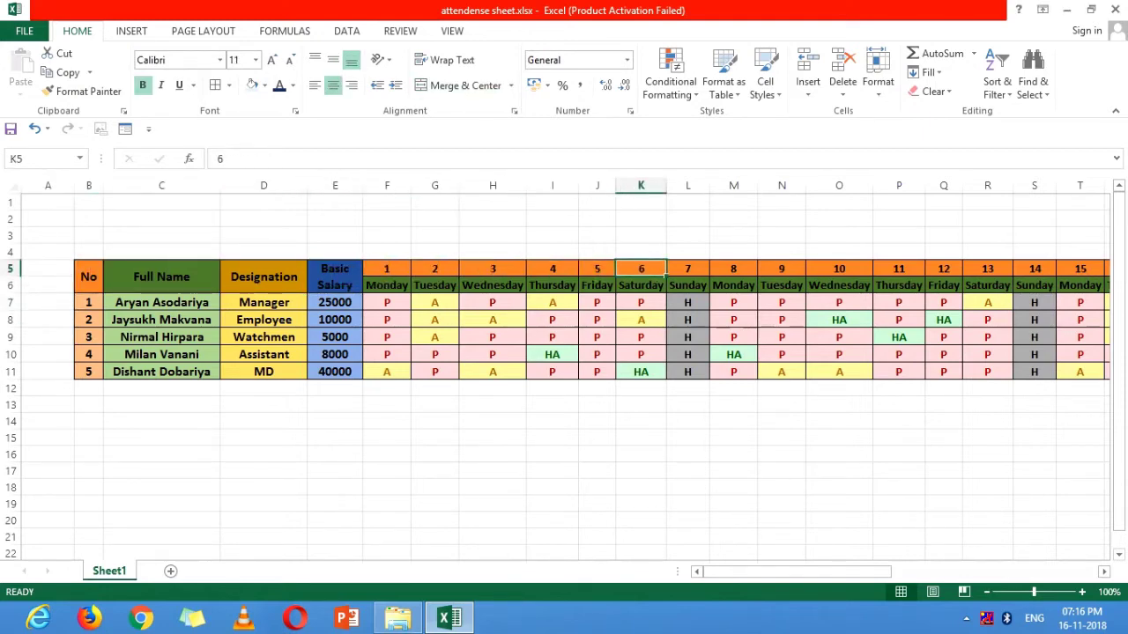
key(Right)
key(Right)
key(Right)
key(Right)
key(Right)
key(Right)
key(Right)
key(Left)
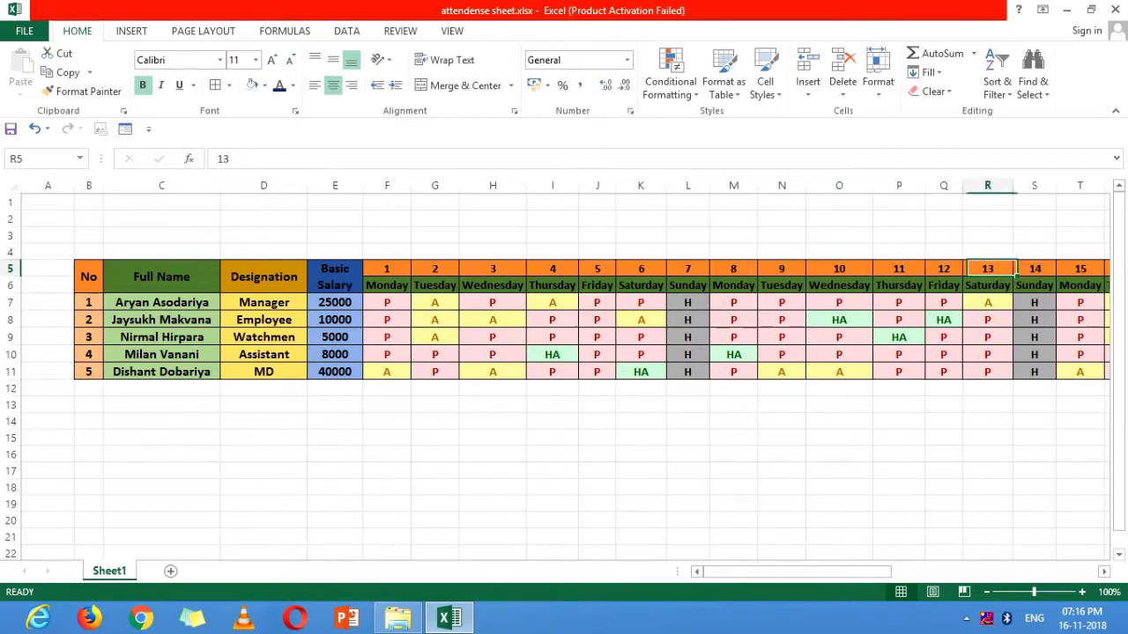
key(Down)
key(Left)
key(Left)
key(Left)
key(Down)
key(Down)
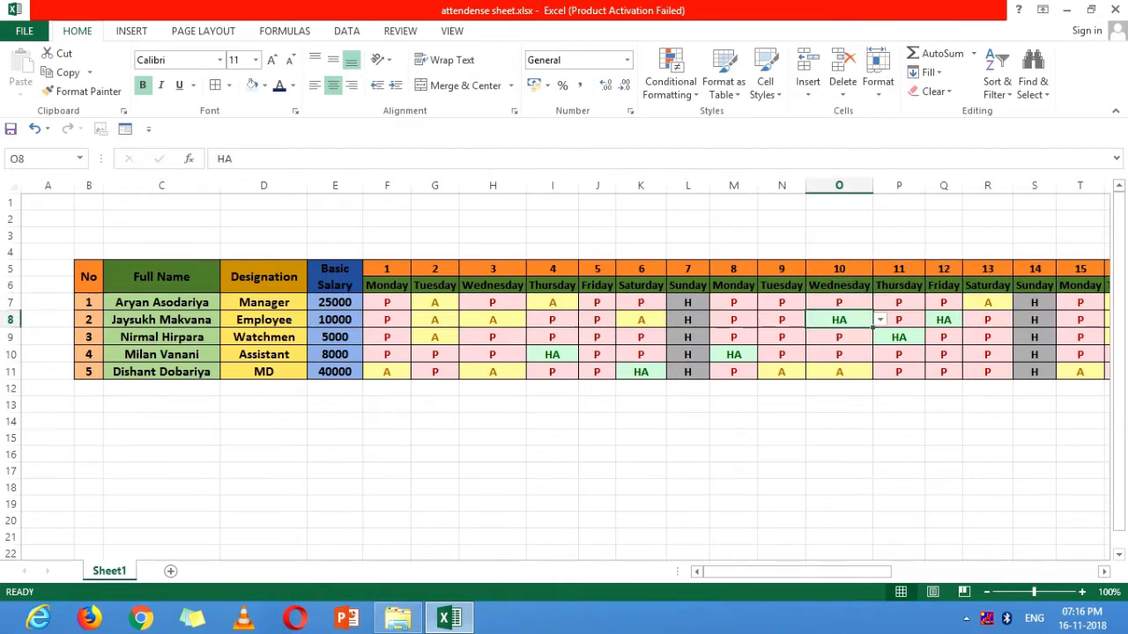
key(Left)
key(Left)
key(Left)
key(Left)
key(Left)
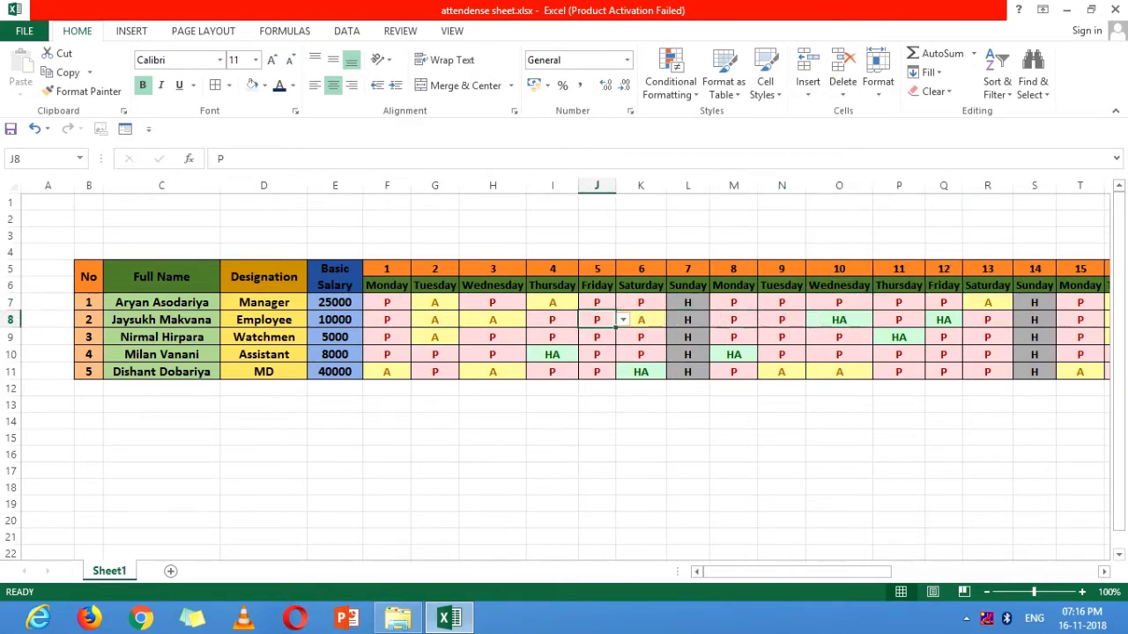
key(Up)
key(Right)
key(Down)
key(Right)
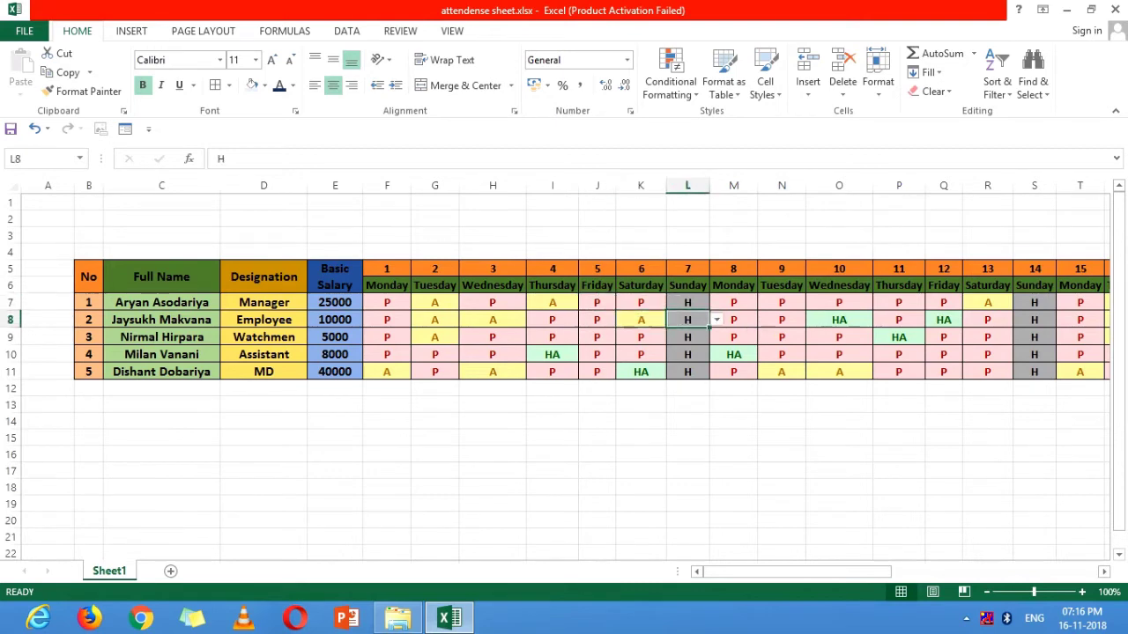
Check the Sunday H column, employee 5's designation and salary, then move across toward day 31.
key(Down)
key(Down)
key(Down)
key(Left)
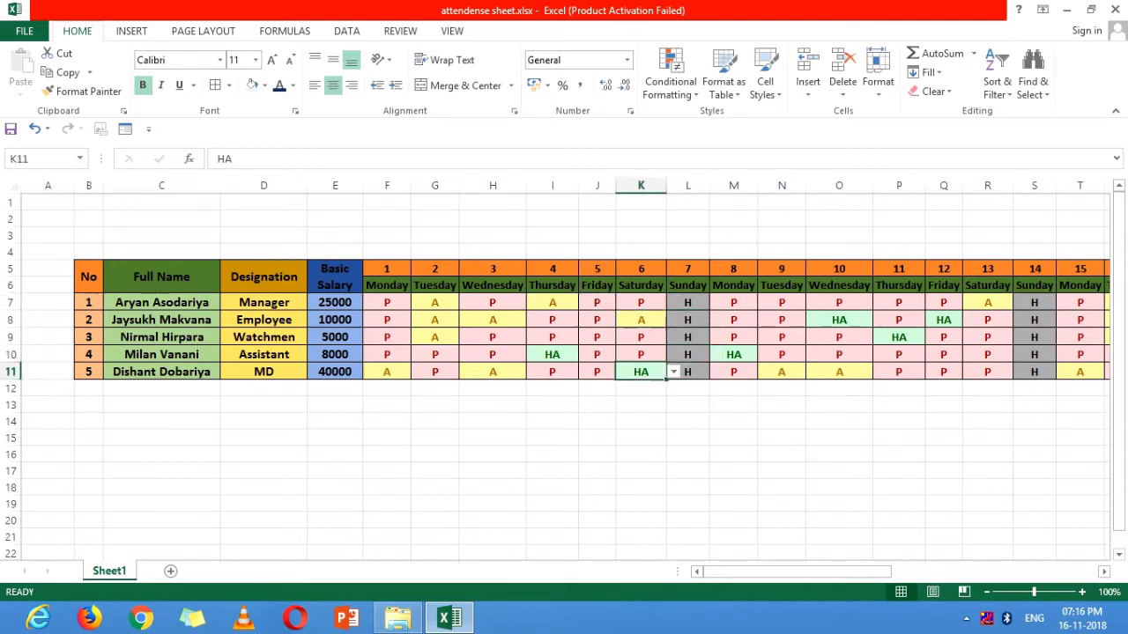
key(Right)
key(Right)
key(Right)
key(Left)
key(Left)
key(Left)
key(Left)
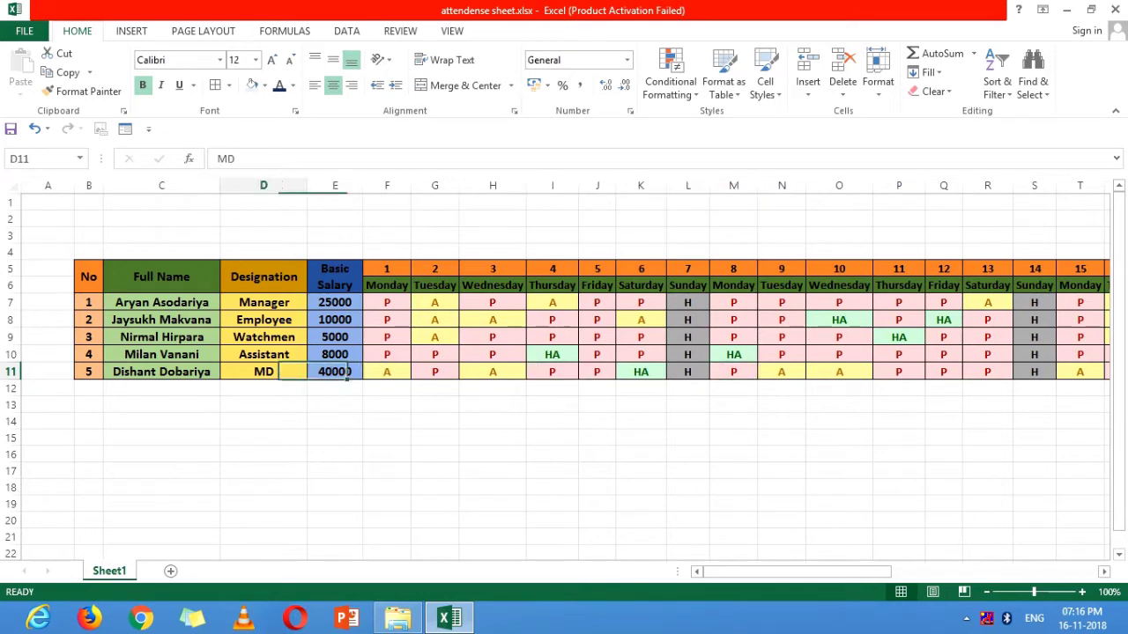
key(Left)
key(Left)
key(Left)
key(Right)
key(Right)
key(Right)
key(Up)
key(Up)
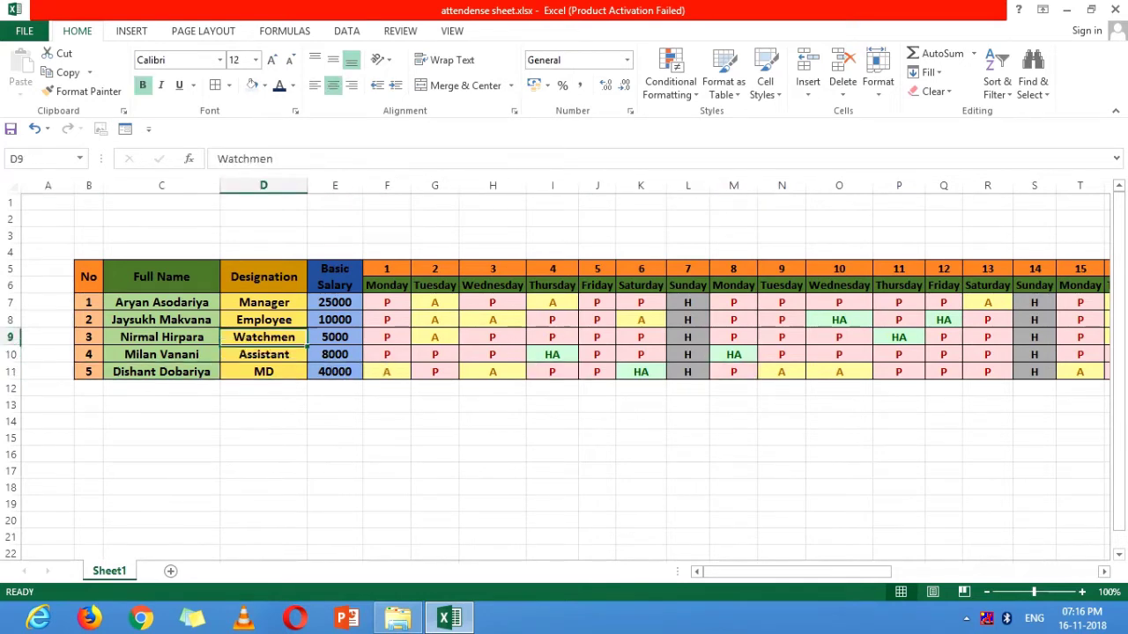
key(Up)
key(Up)
key(Right)
key(Down)
key(Right)
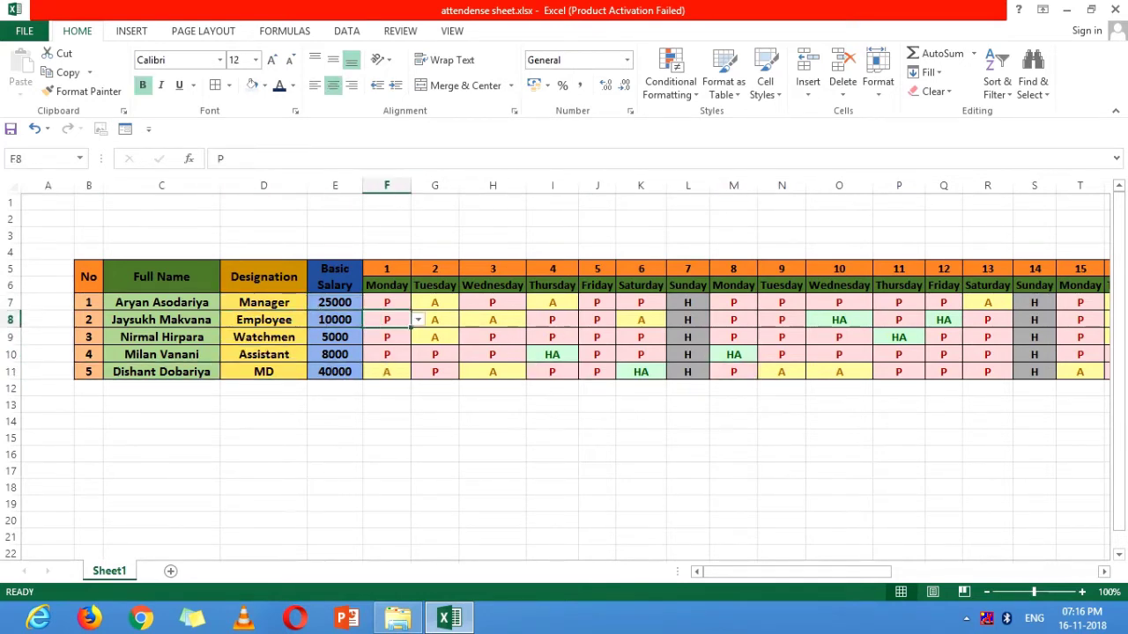
key(Right)
key(Right)
key(Right)
key(Right)
key(Right)
key(Right)
key(Right)
key(Right)
key(Right)
key(Right)
key(Right)
key(Right)
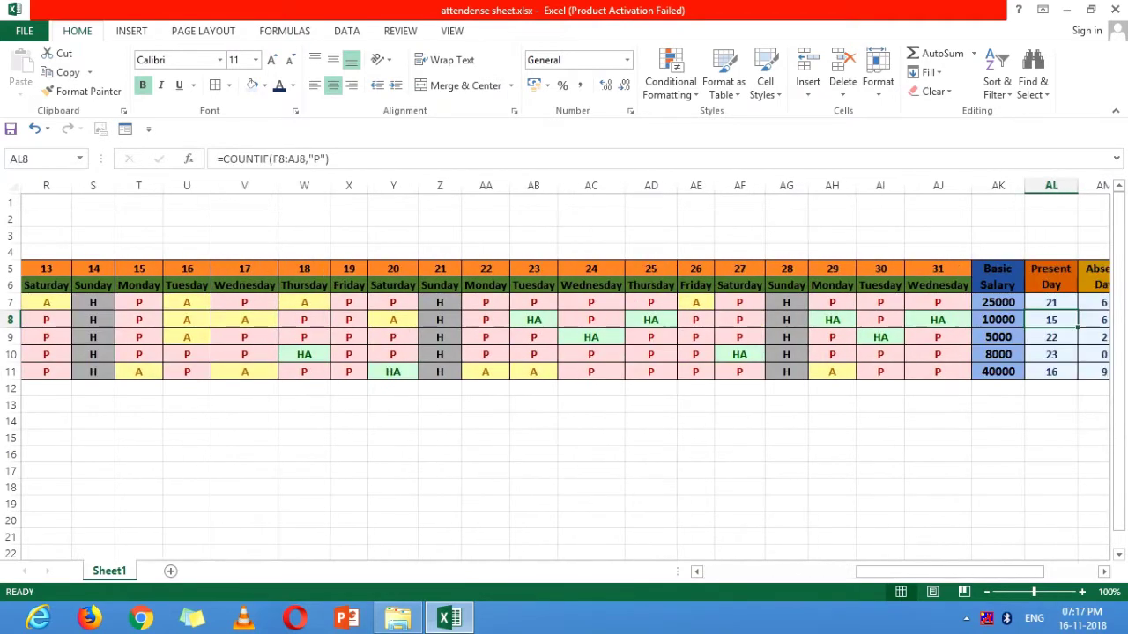
key(Right)
key(Right)
Inspect the Present/Absent/Half Day/Holiday COUNTIF counts and the One Day Salary, Total Present and Monthly Salary formulas.
key(Up)
key(Up)
key(Up)
key(Left)
key(Left)
key(Down)
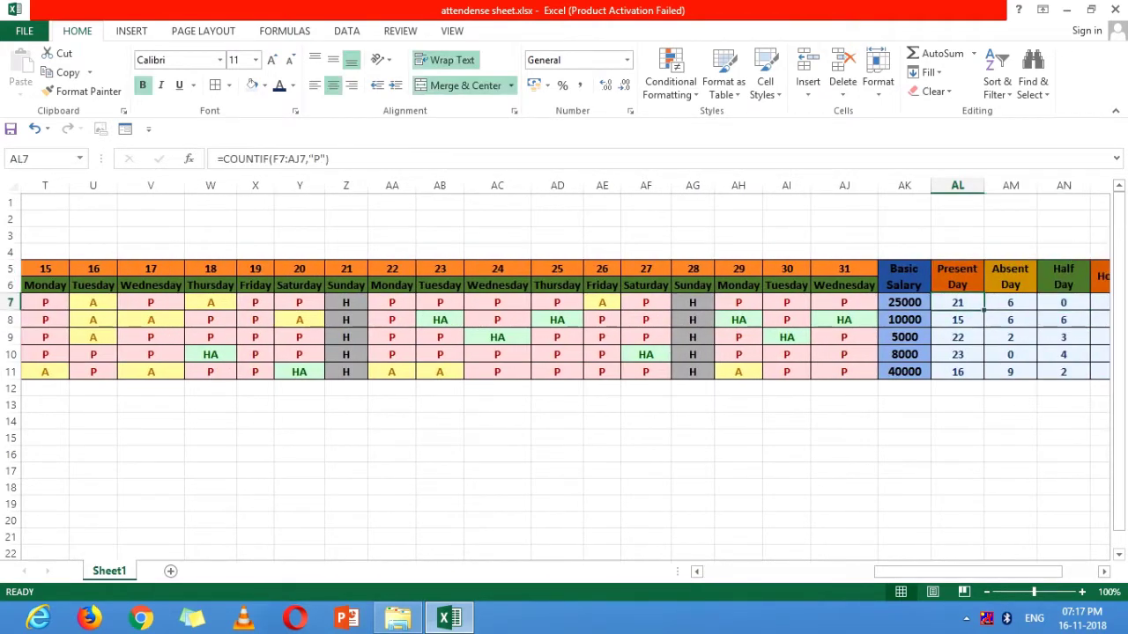
key(Right)
key(Right)
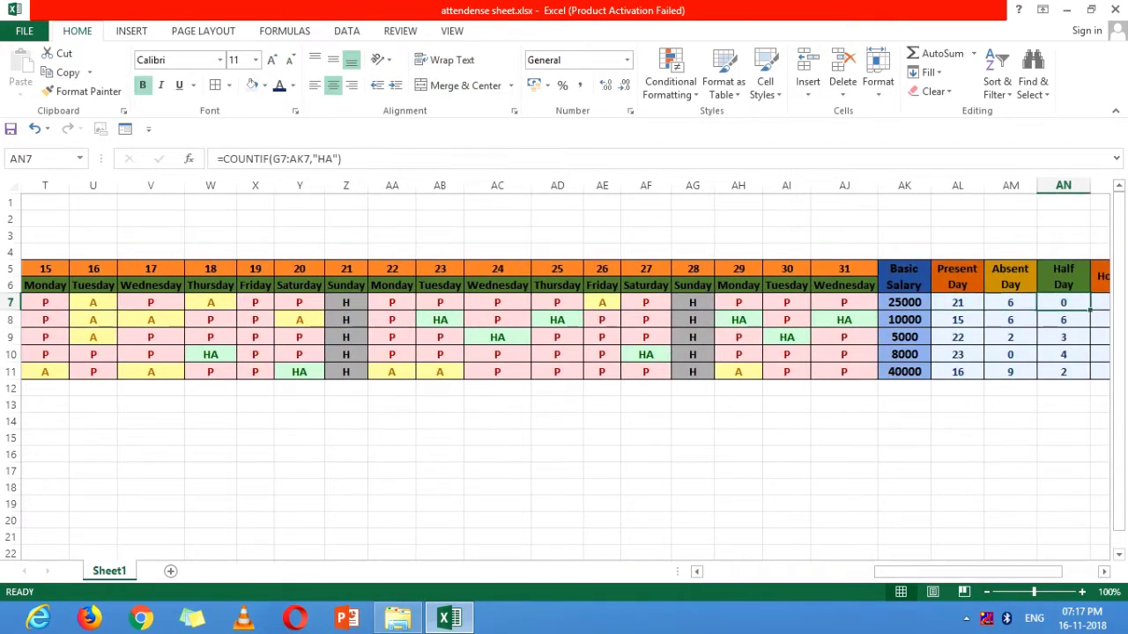
key(Right)
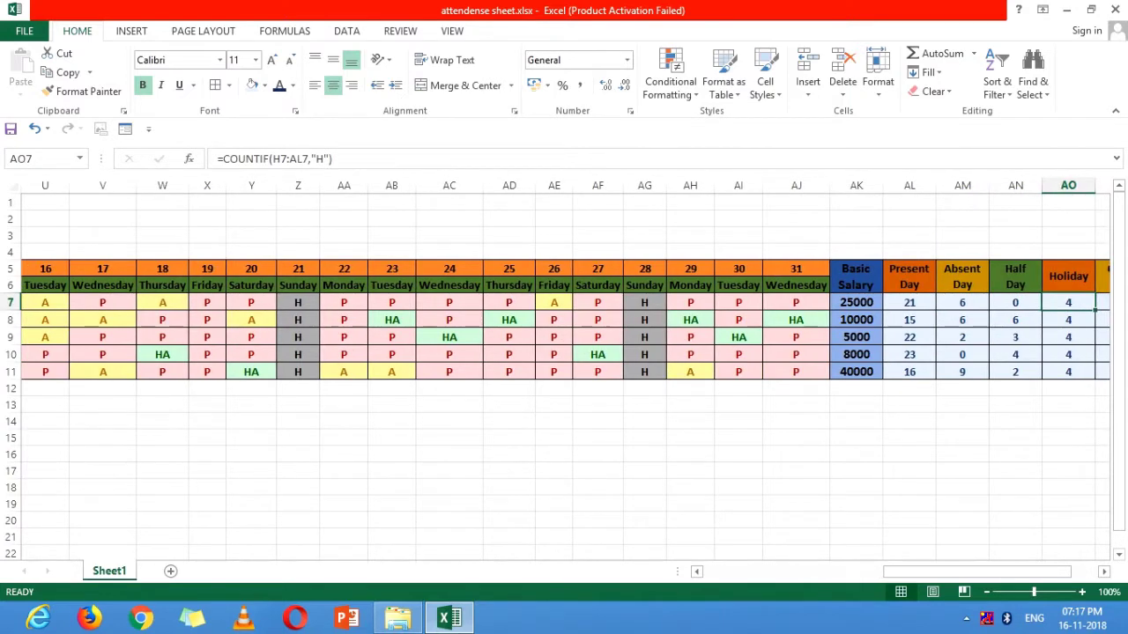
key(Right)
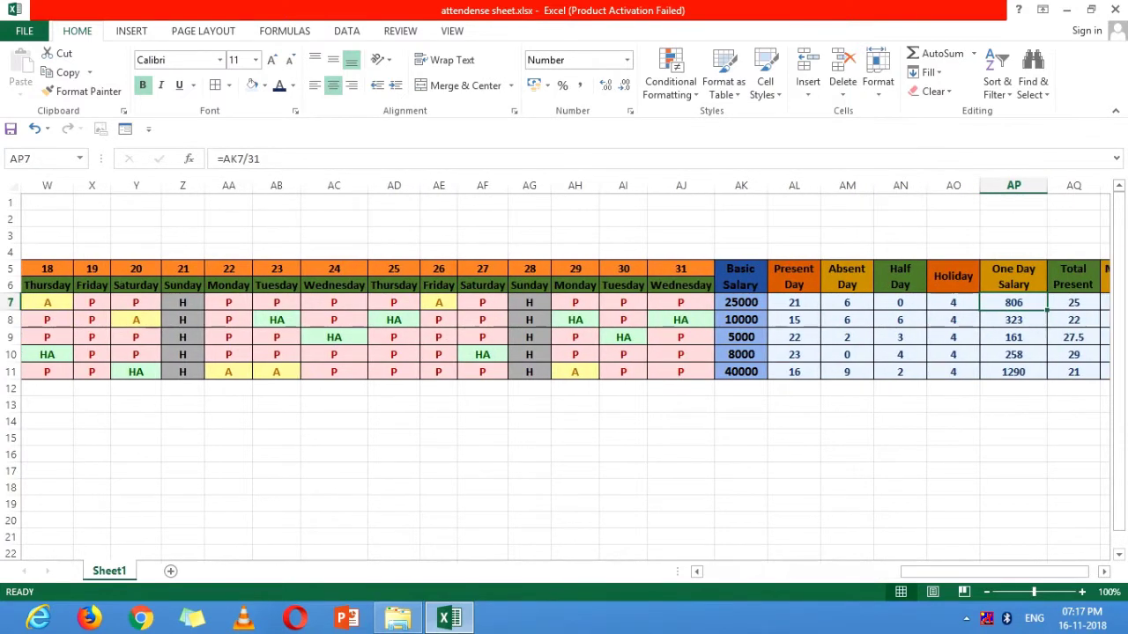
key(Left)
key(Right)
key(Right)
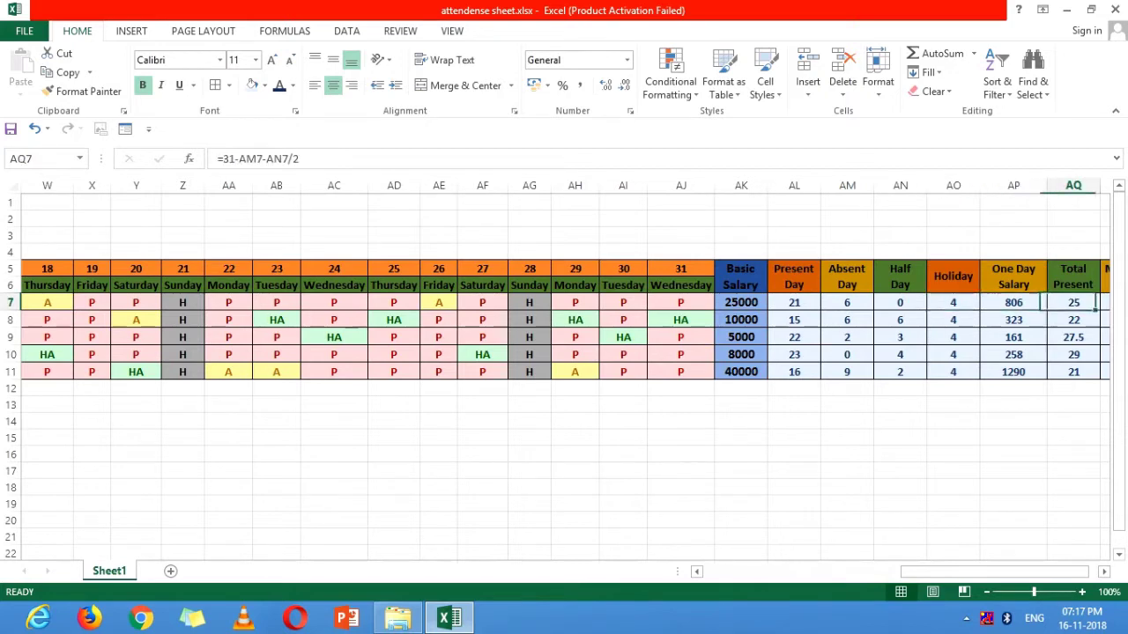
key(Right)
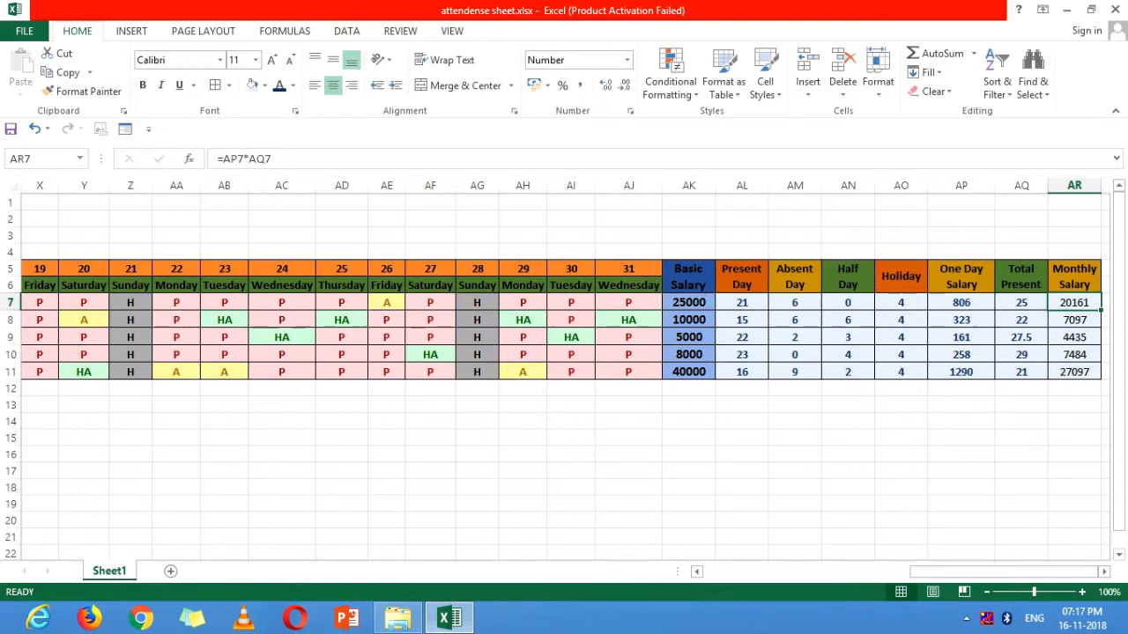
key(Left)
key(Left)
key(Left)
key(Left)
key(Left)
key(Left)
key(Left)
key(Left)
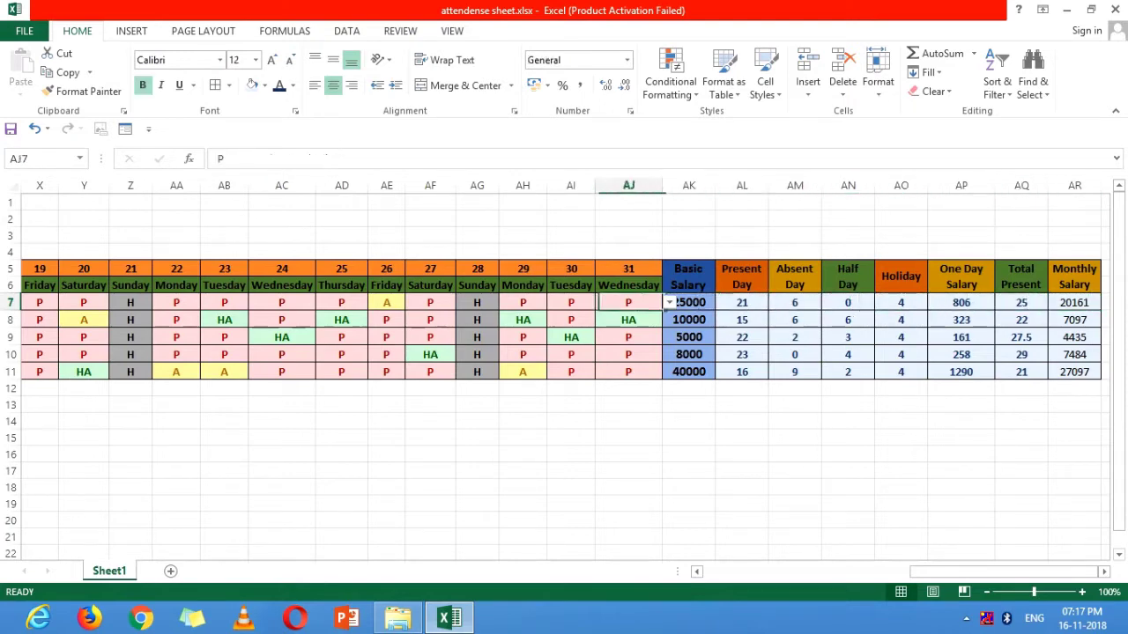
key(Left)
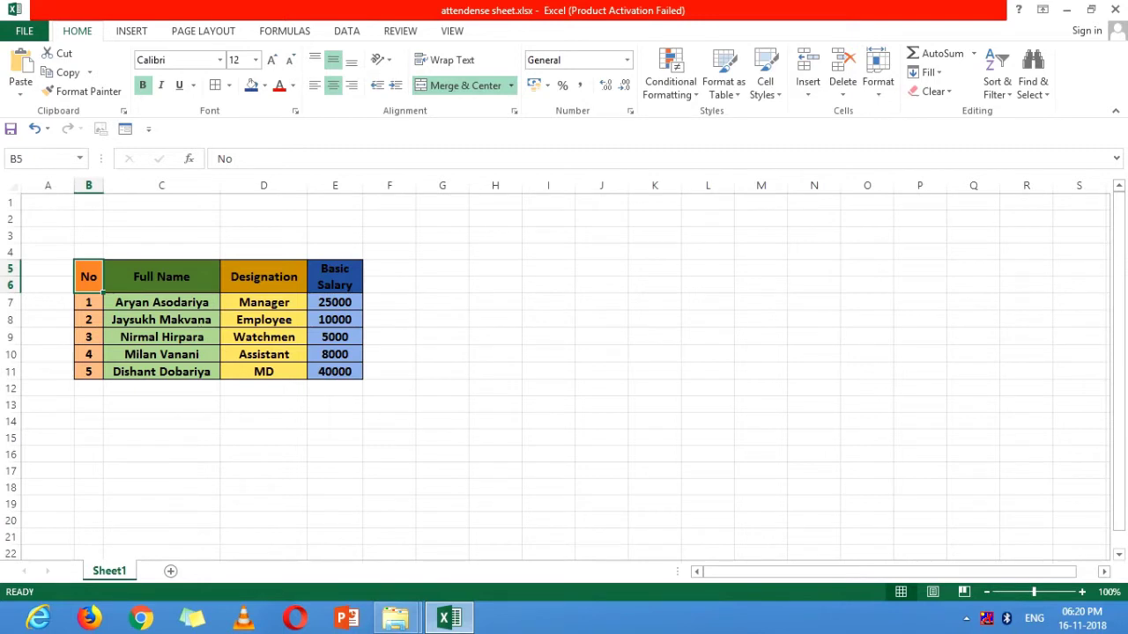
Look over the No, Full Name, Designation and Basic Salary headers of the bare table.
click(161, 277)
click(263, 277)
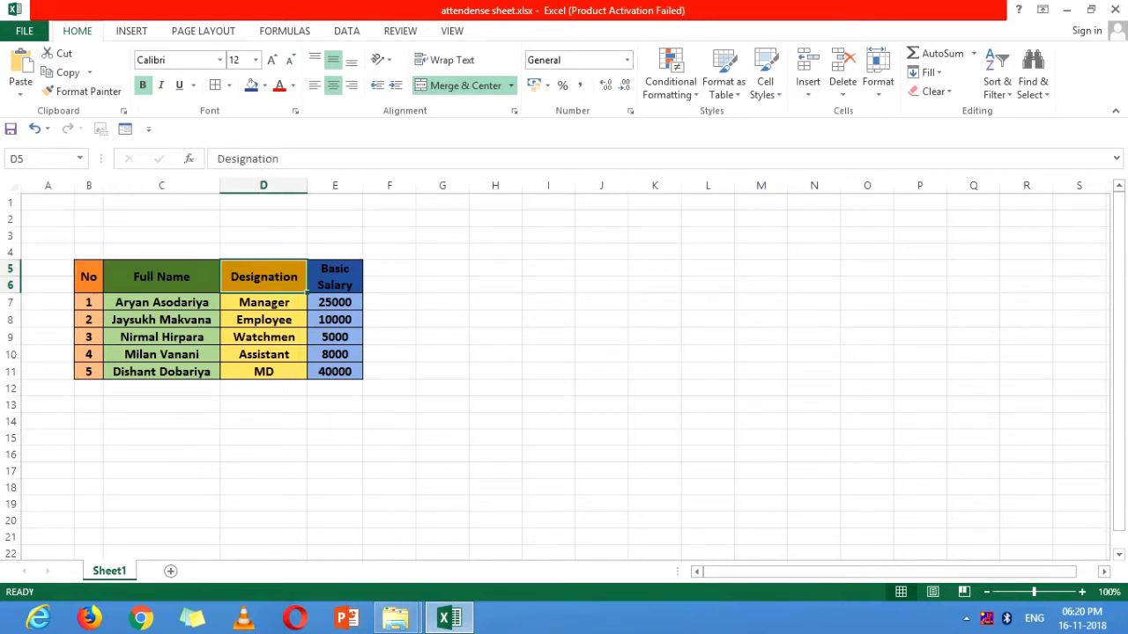
click(335, 276)
click(88, 277)
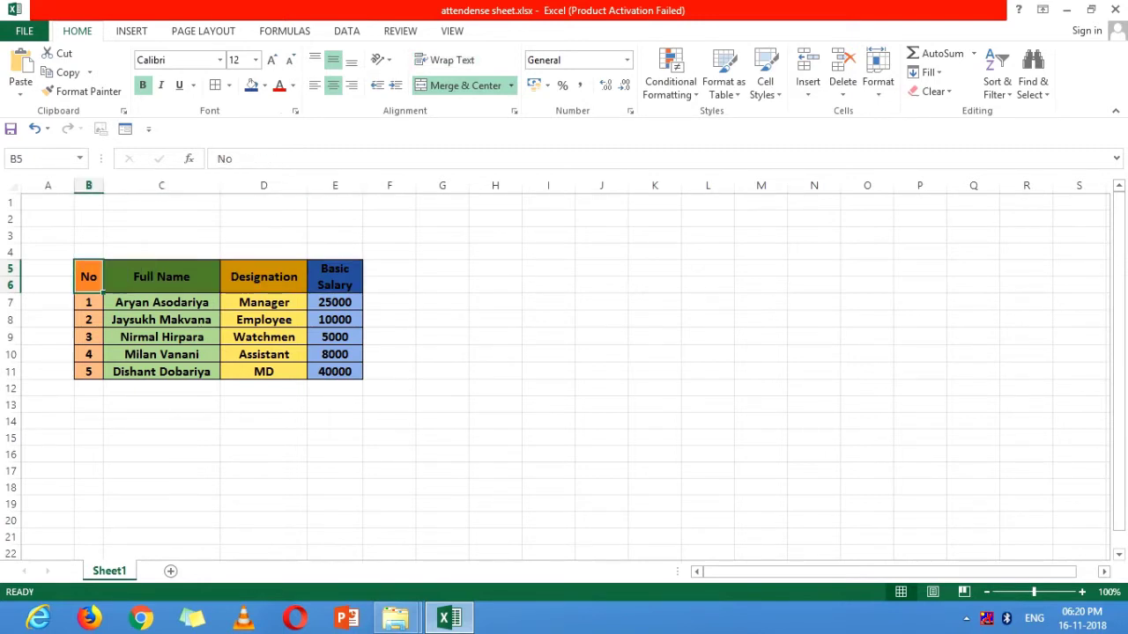
click(161, 277)
click(264, 277)
click(334, 277)
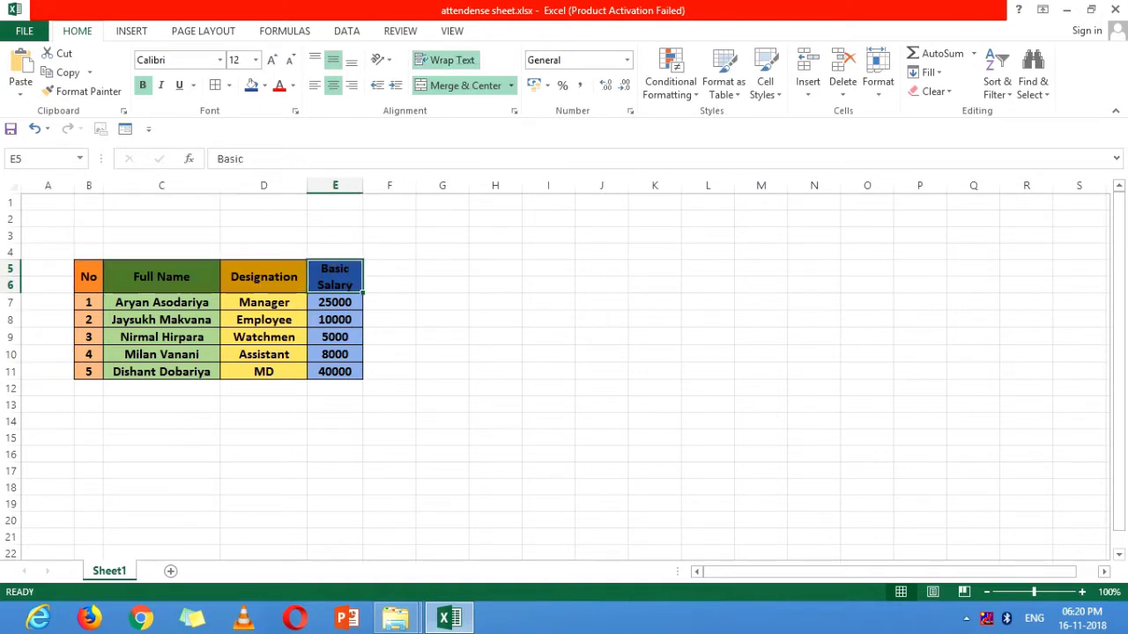
click(389, 284)
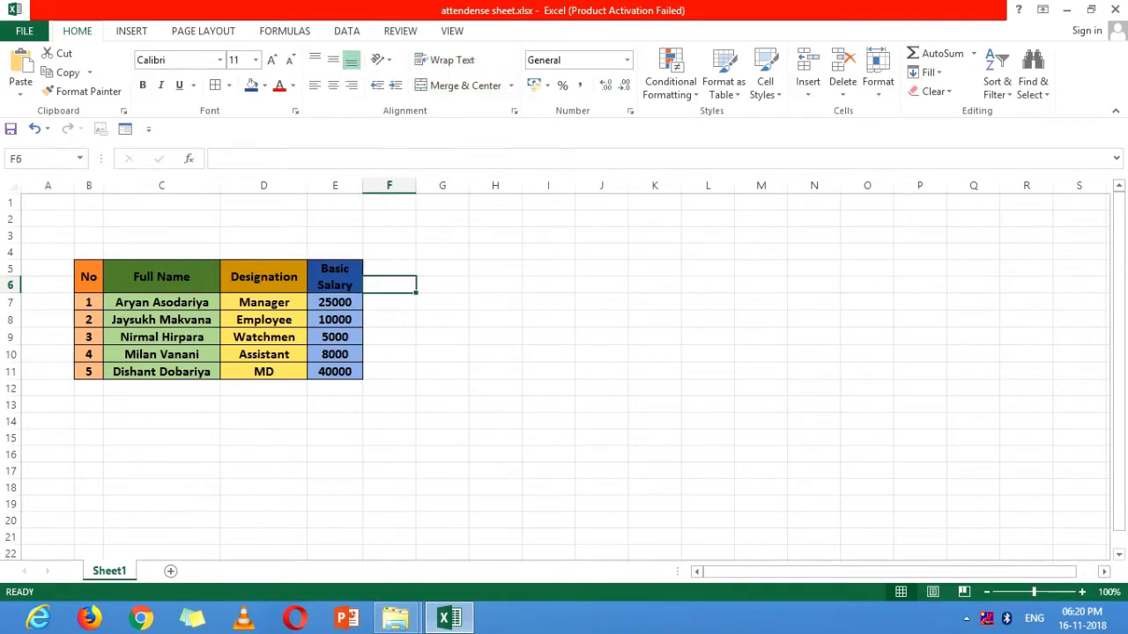
Enter day numbers 1, 2 and 3 in cells F5:H5.
click(389, 268)
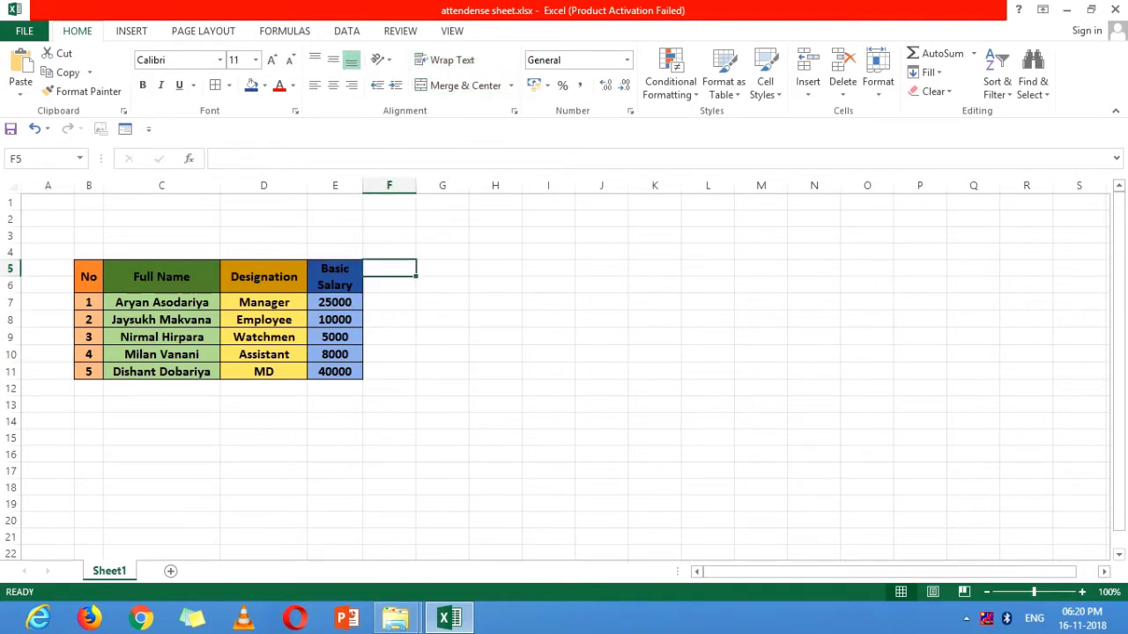
text(1)
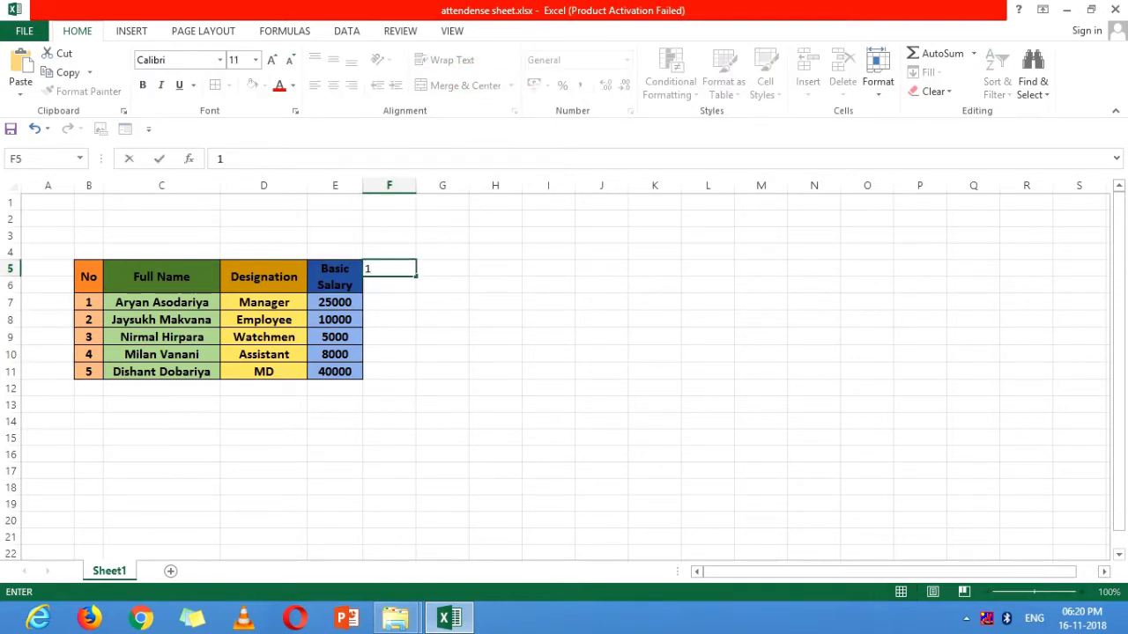
key(Tab)
text(2)
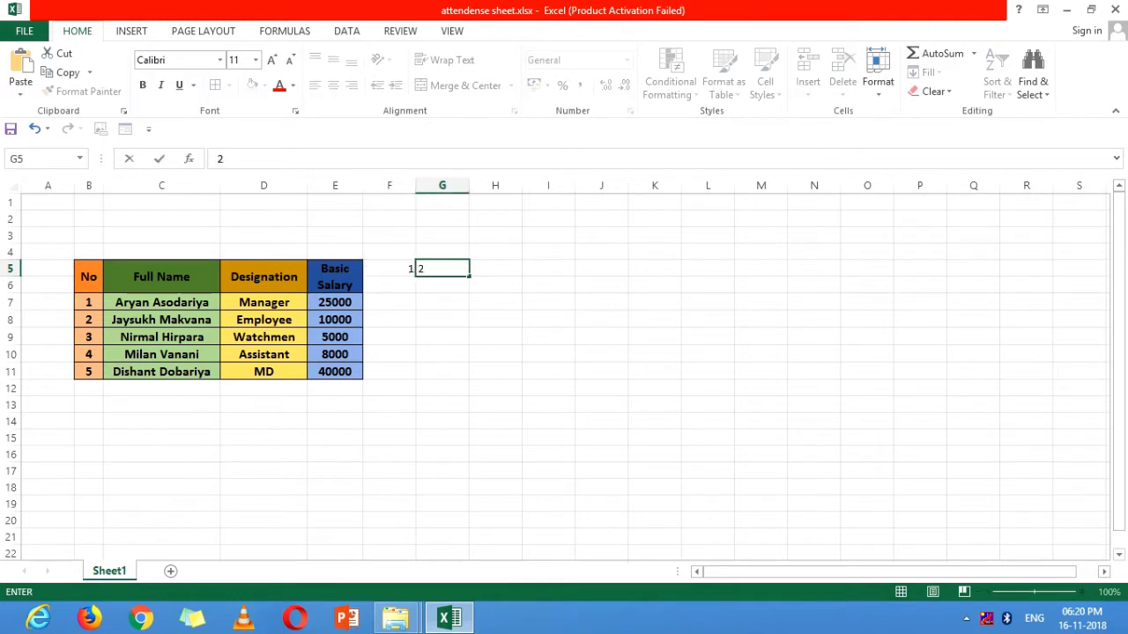
key(Tab)
text(3)
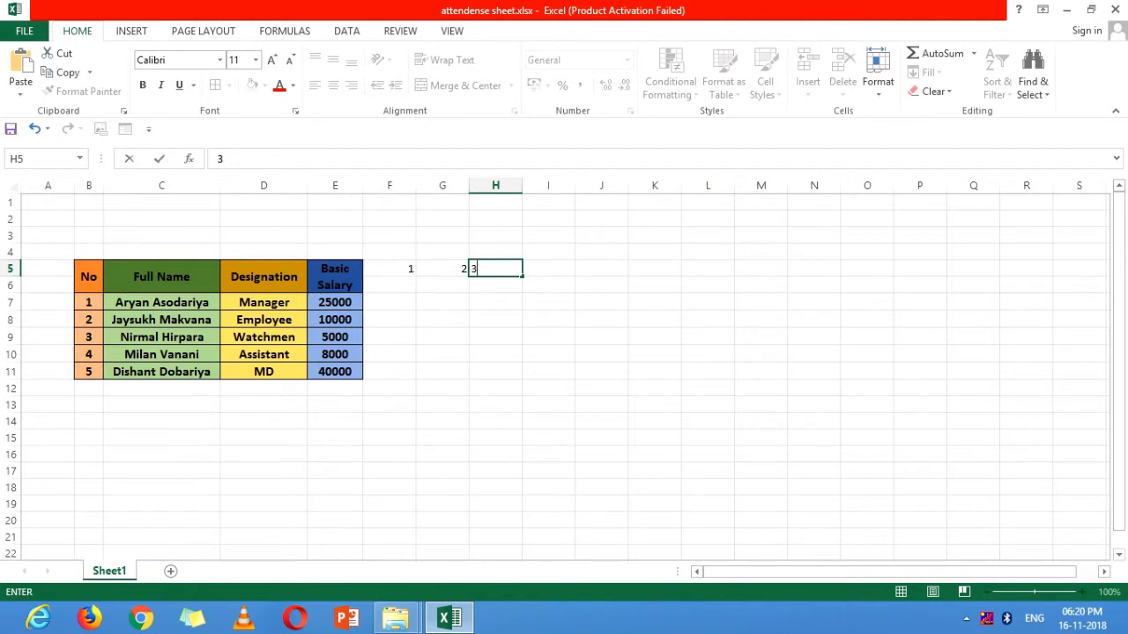
key(Tab)
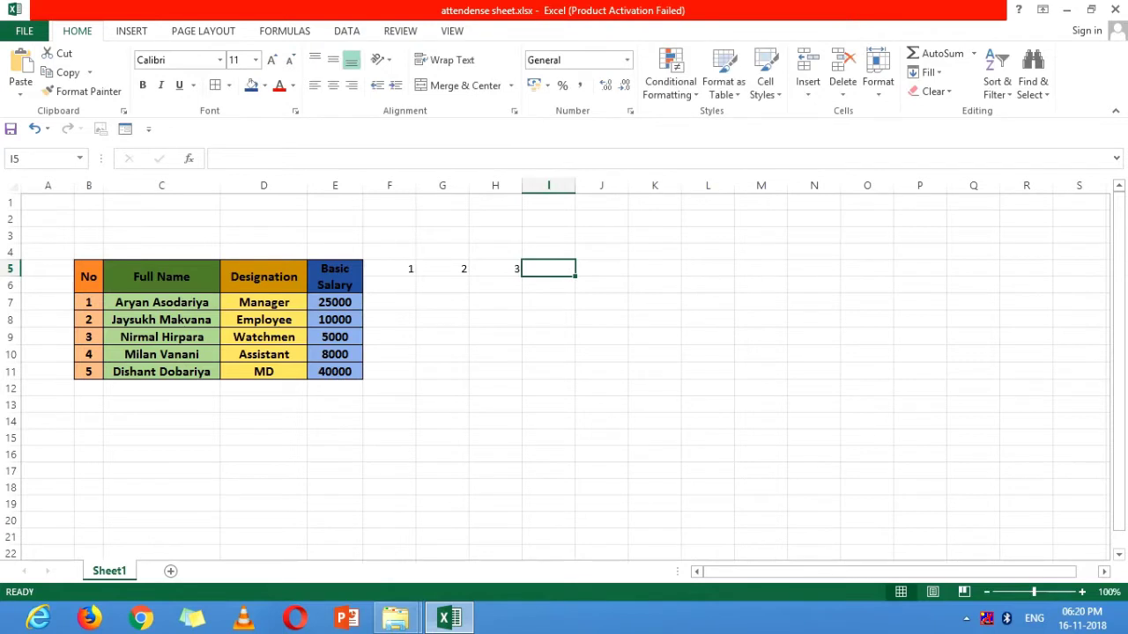
click(443, 269)
Extend the selected day numbers with the fill handle so the series reaches 31 in AJ5.
key(shift+Right)
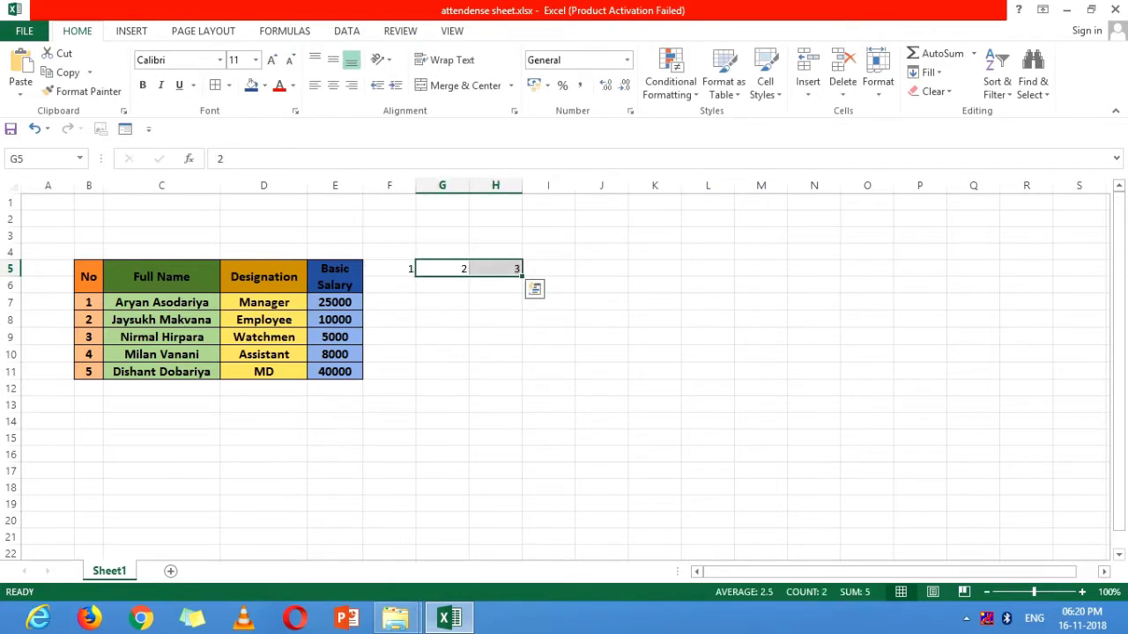
mouse_move(521, 275)
mouse_down()
mouse_move(1106, 275)
mouse_move(657, 275)
mouse_up()
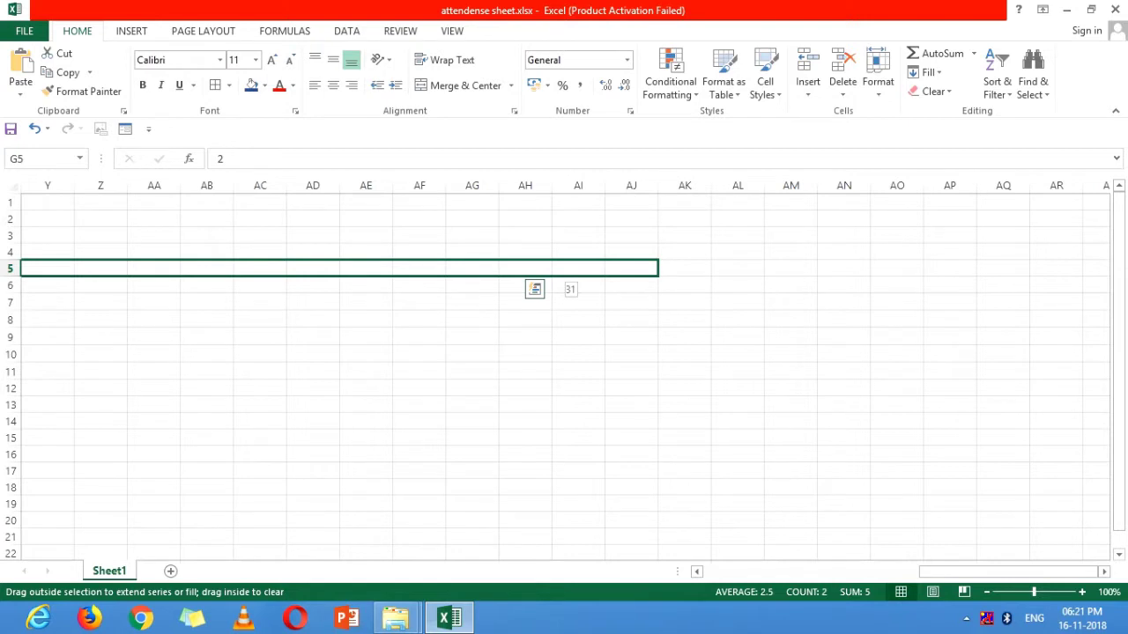
drag(534, 289, 535, 289)
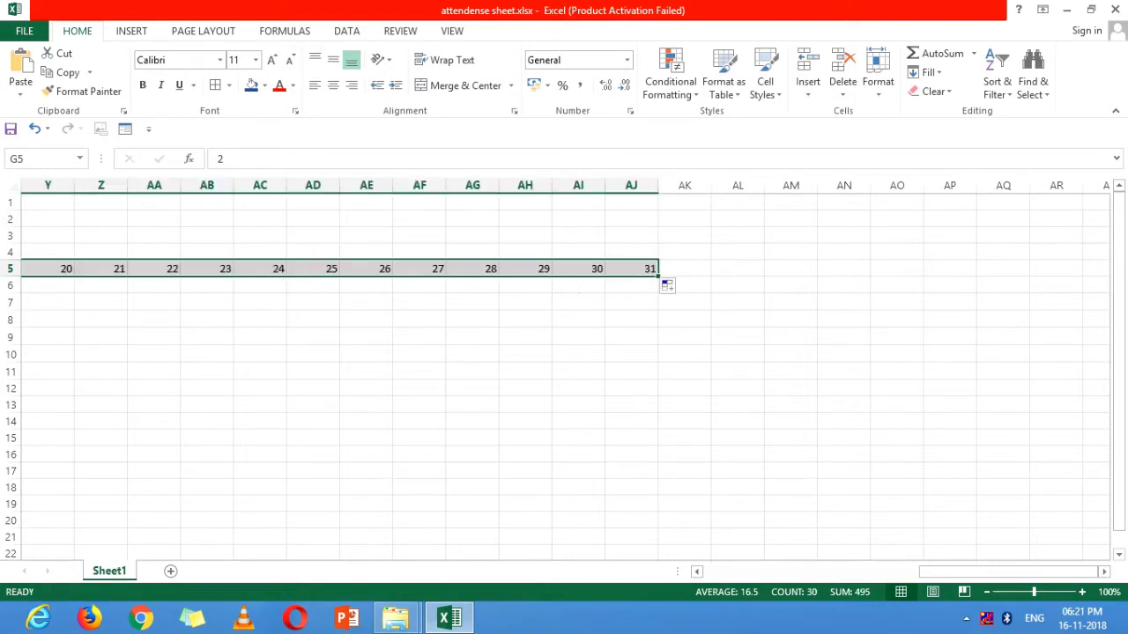
click(578, 336)
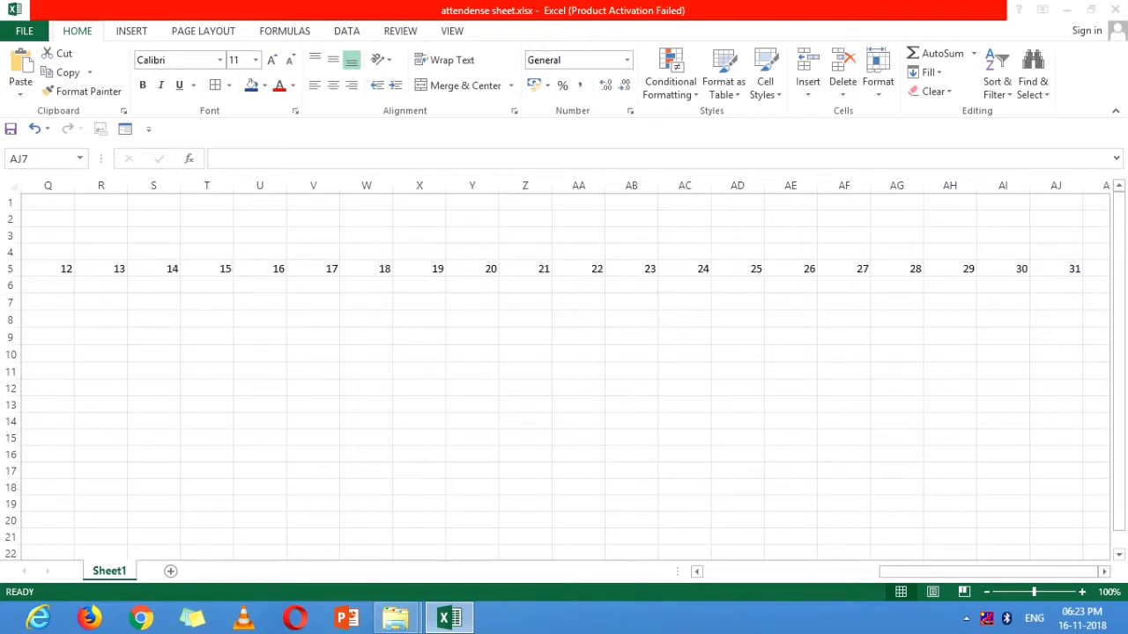
Type Monday in F6 and Tuesday in G6, then select both cells.
click(736, 285)
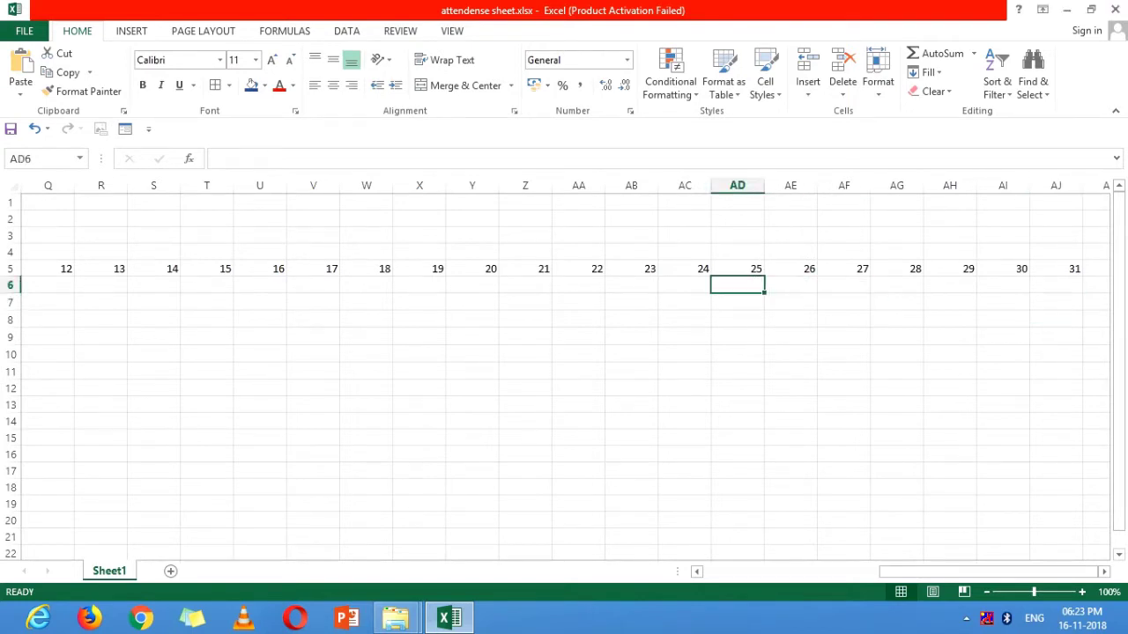
click(683, 285)
key(Left)
key(Left)
key(Left)
key(Left)
key(Left)
key(Left)
key(Left)
key(Left)
key(Left)
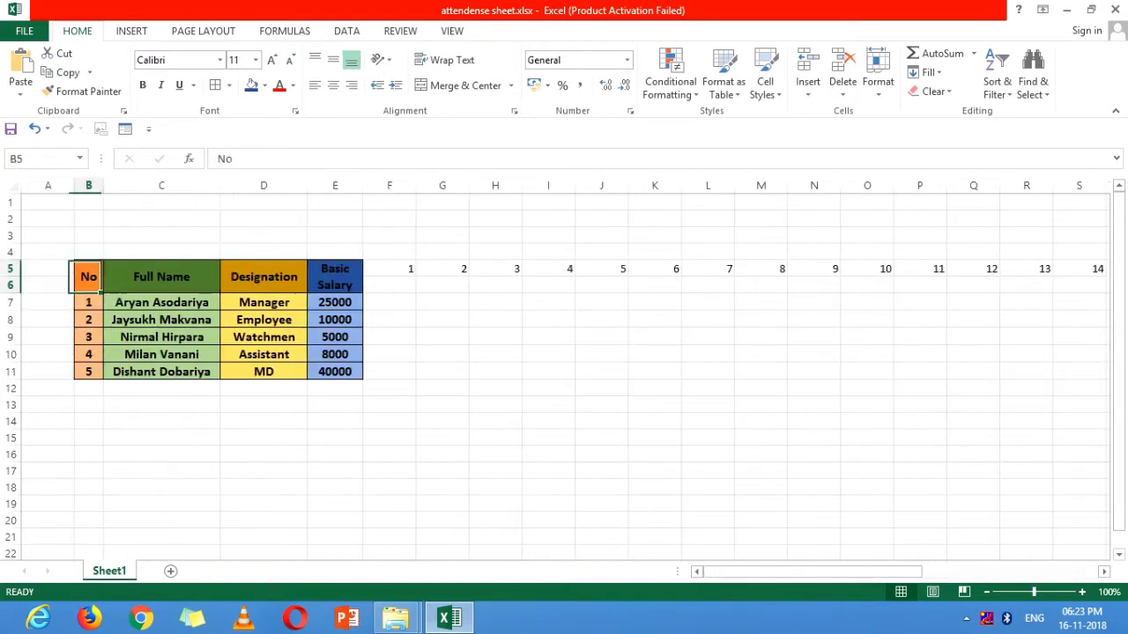
key(Right)
key(Right)
key(Right)
key(Right)
key(Down)
key(Right)
key(Left)
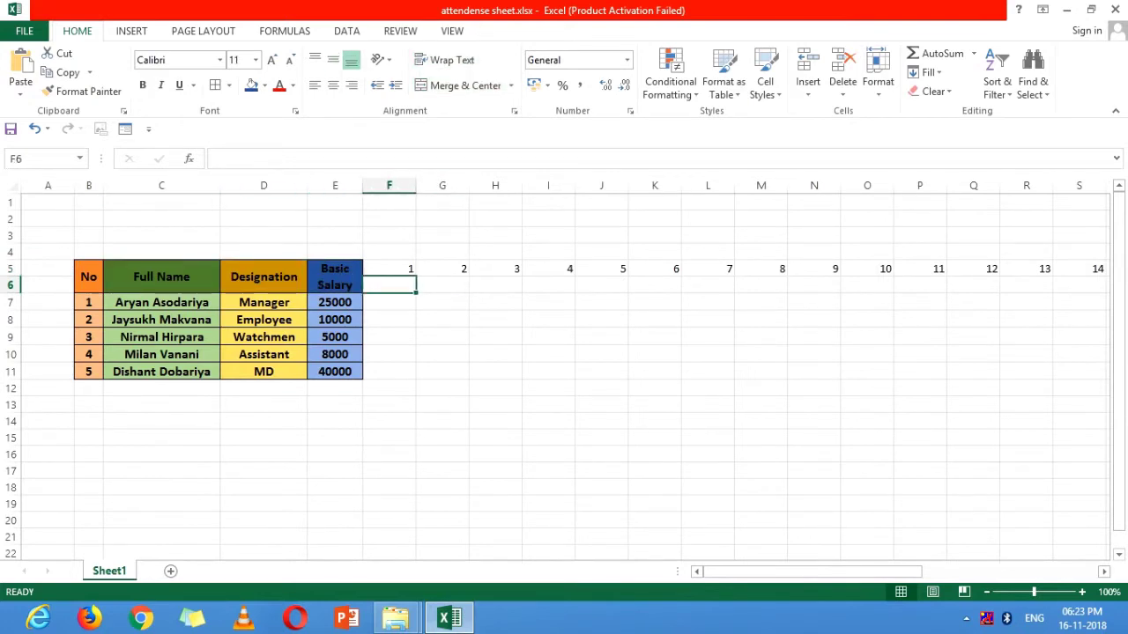
text(Mon)
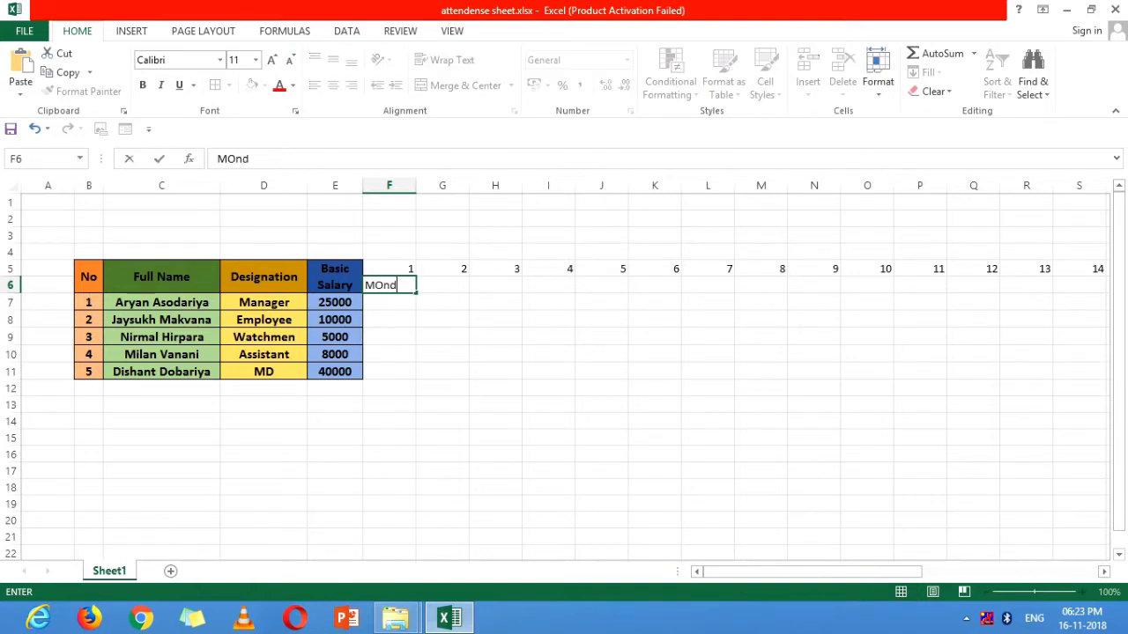
text(day)
key(Tab)
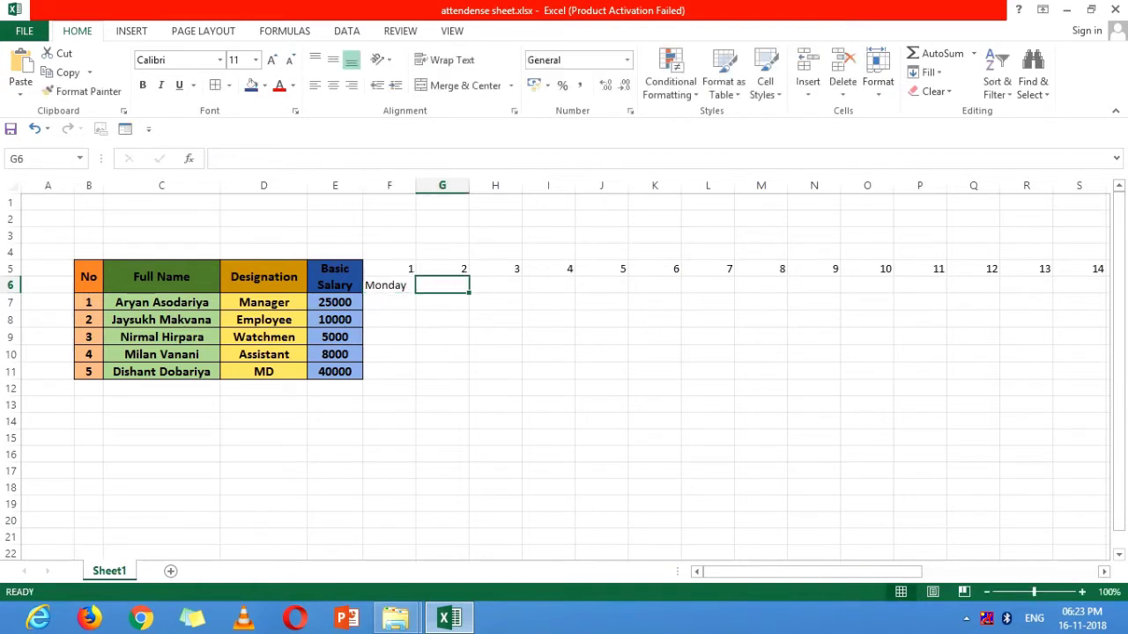
text(Tuesd)
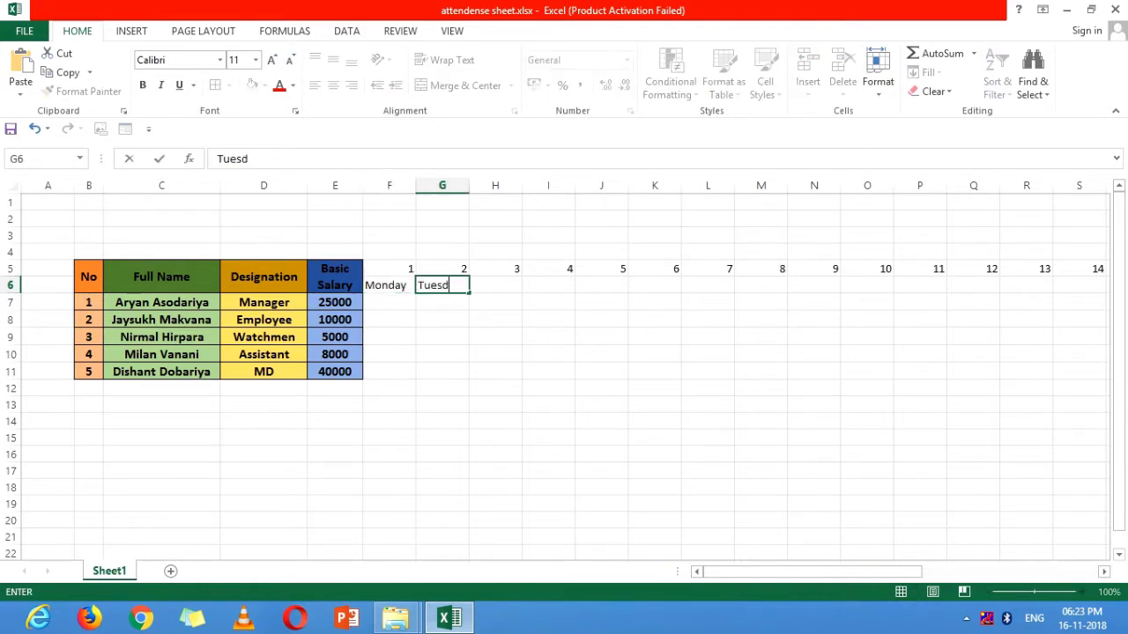
text(ay)
key(Tab)
click(388, 285)
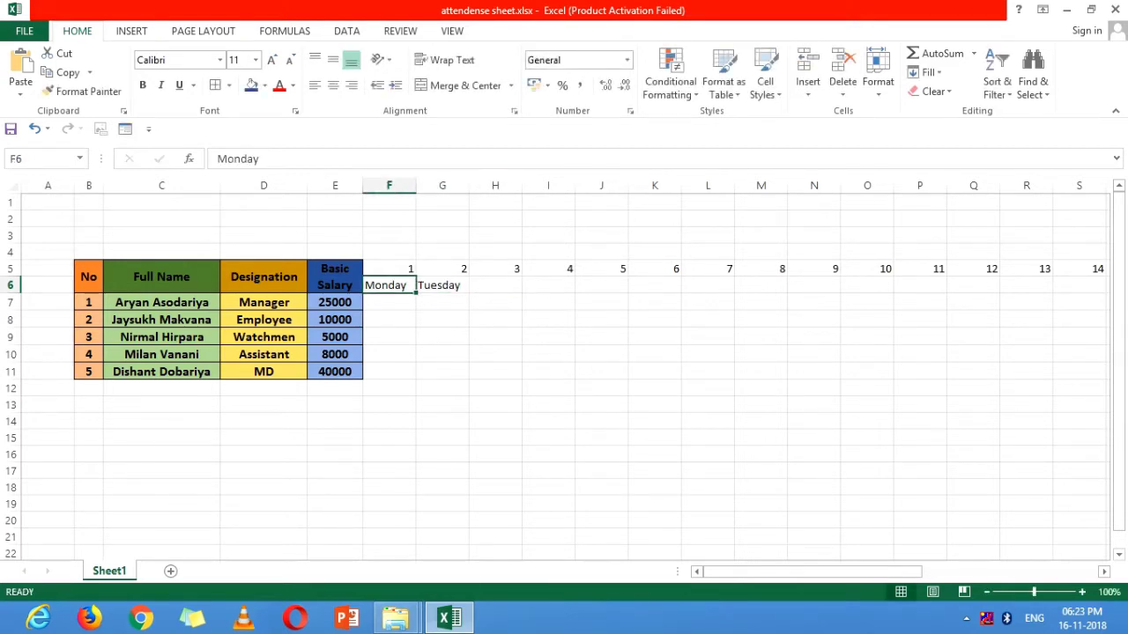
key(shift+Right)
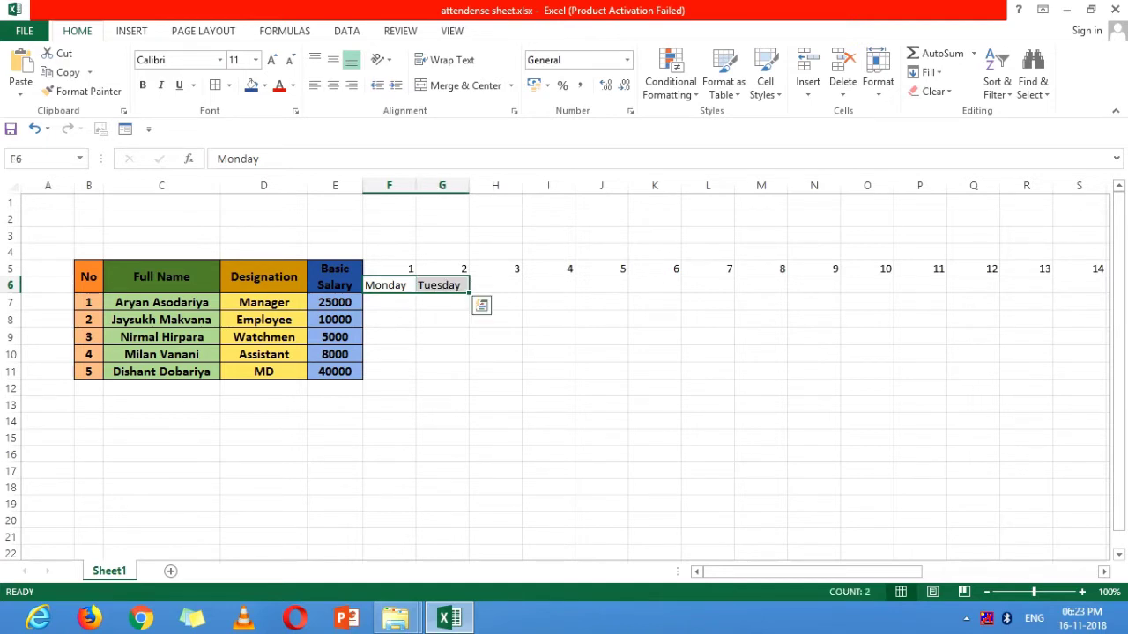
Fill the weekday names along row 6 under days 1 through 31.
mouse_move(469, 292)
mouse_down()
mouse_move(1101, 293)
mouse_move(978, 292)
mouse_move(1036, 291)
mouse_up()
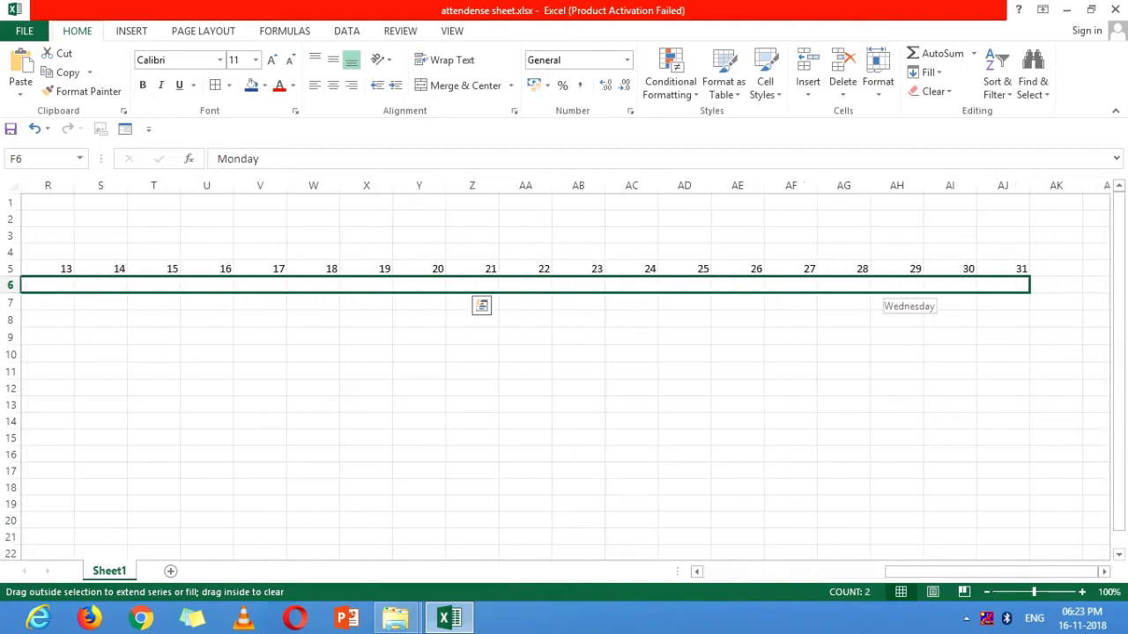
drag(1048, 289, 1022, 289)
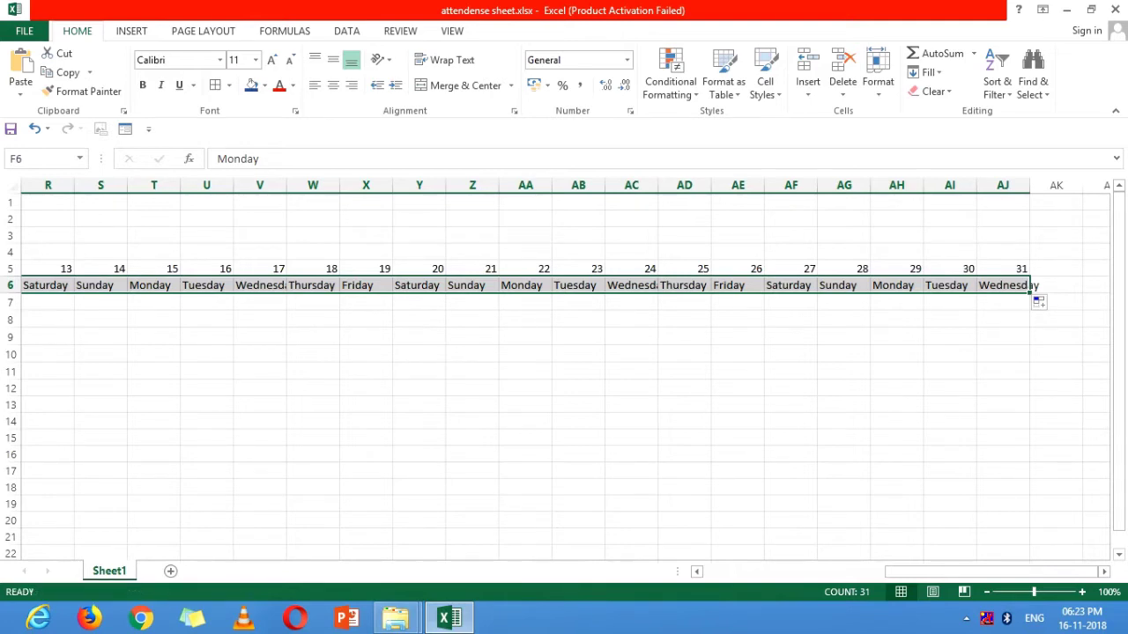
key(Up)
key(Tab)
key(Return)
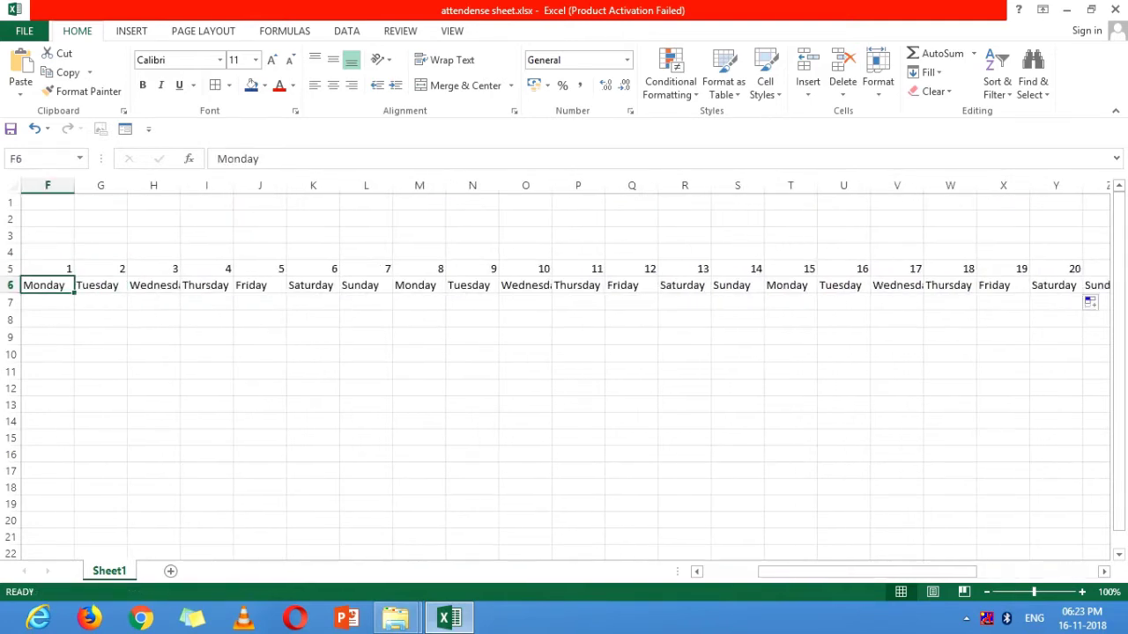
key(Up)
key(Down)
Centre-align the day-number and weekday header rows F5:AJ6.
key(shift+Up)
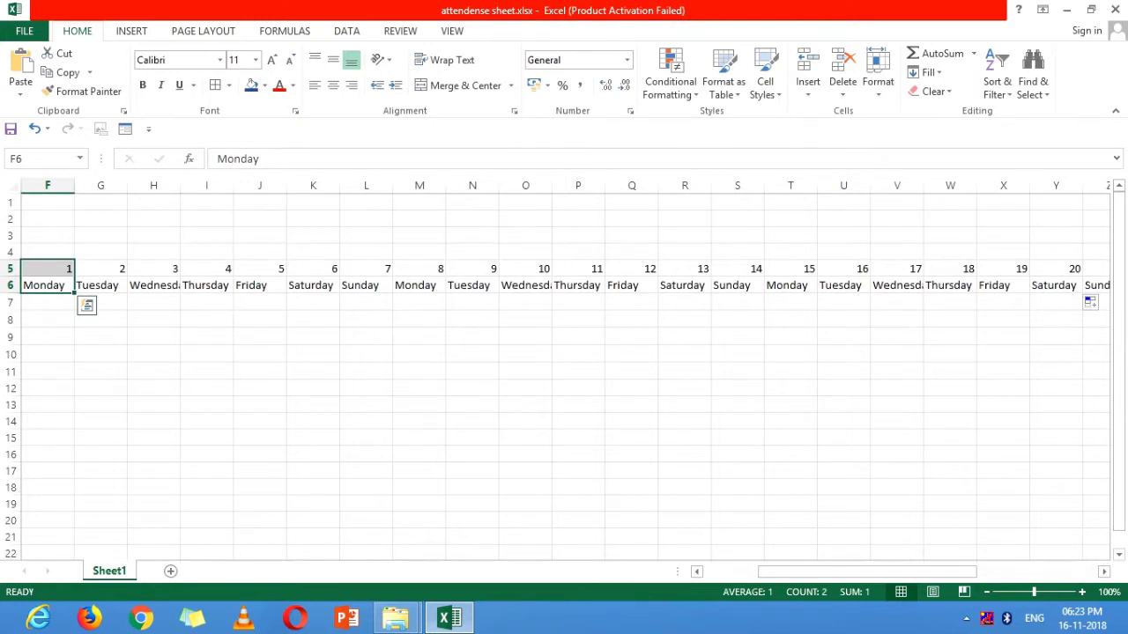
key(shift+Right)
key(shift+Right)
key(shift+Right)
key(shift+Right)
key(shift+Right)
key(shift+Right)
key(shift+Right)
key(shift+Right)
key(shift+Right)
key(shift+Right)
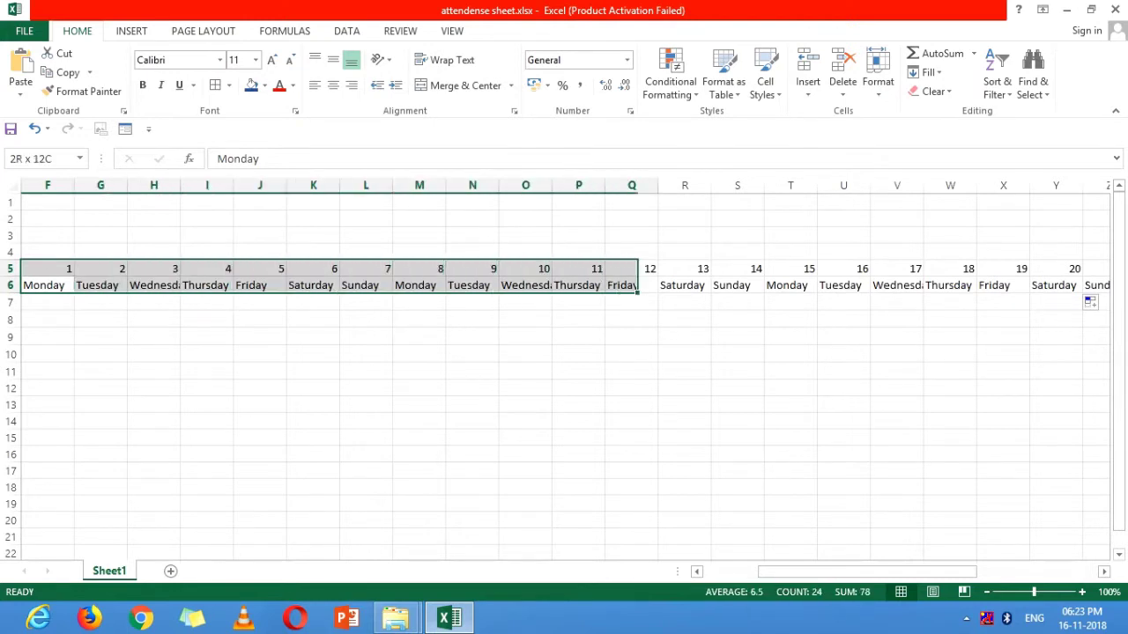
key(shift+Right)
key(shift+Right)
key(shift+Right)
key(shift+Right)
key(shift+Right)
key(shift+Right)
drag(1097, 264, 1097, 264)
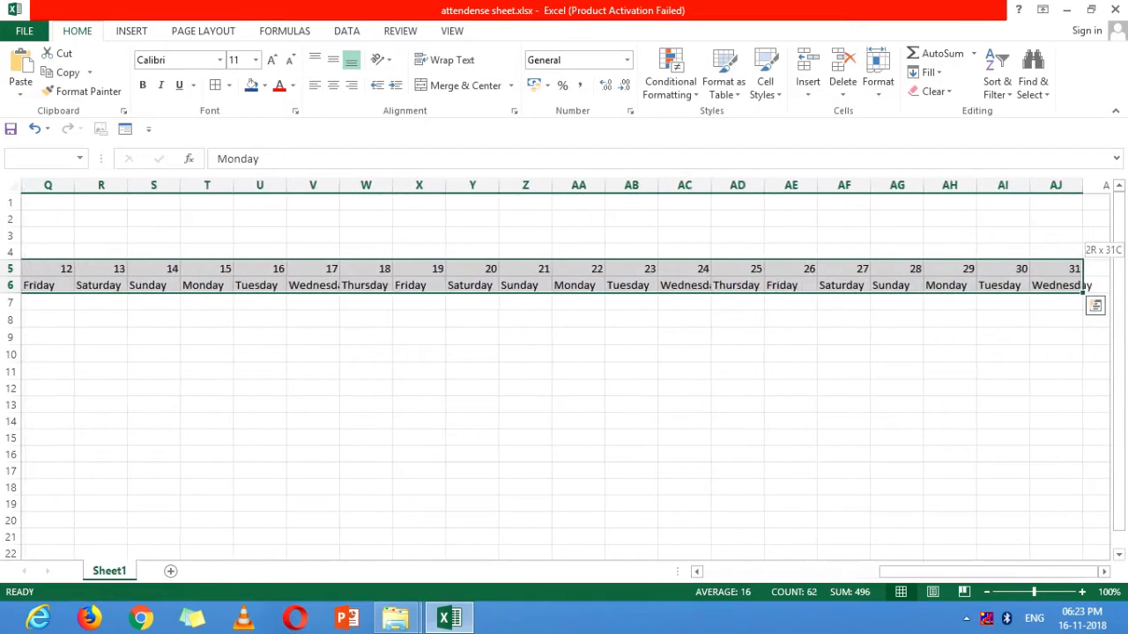
drag(1097, 264, 1089, 291)
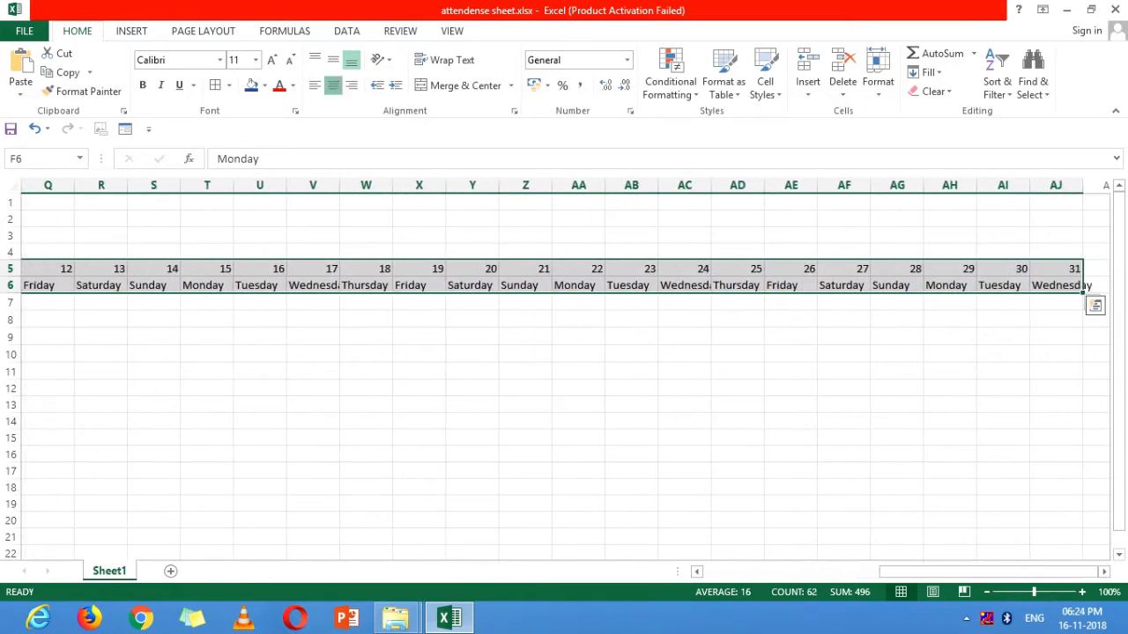
click(333, 84)
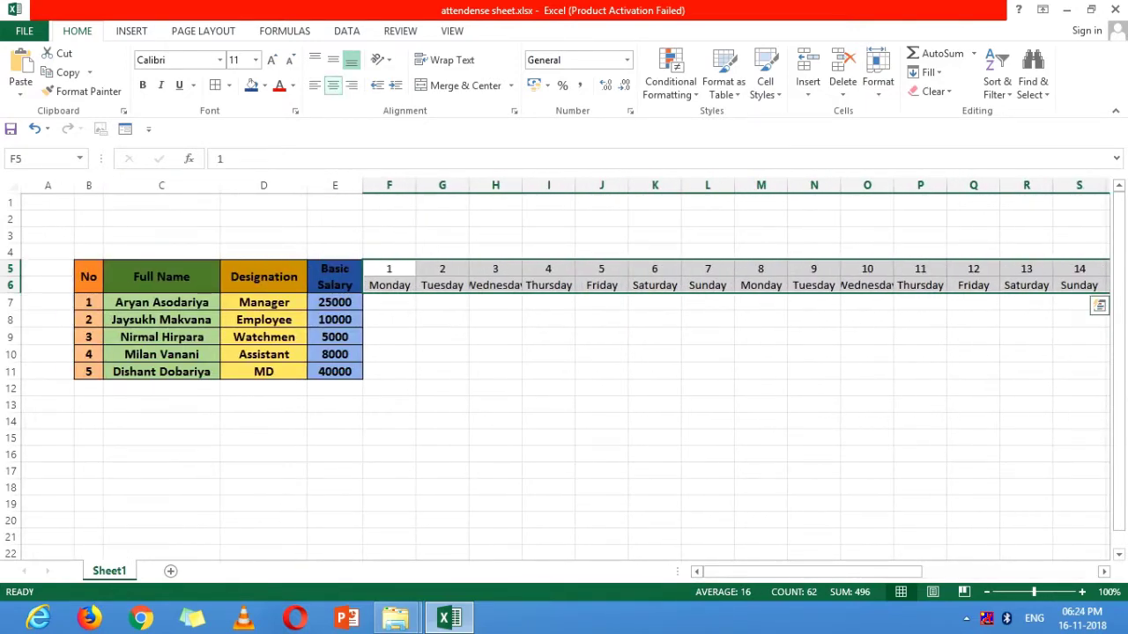
Bold the day-number and weekday headers and select the attendance cells F7:AJ11.
click(141, 85)
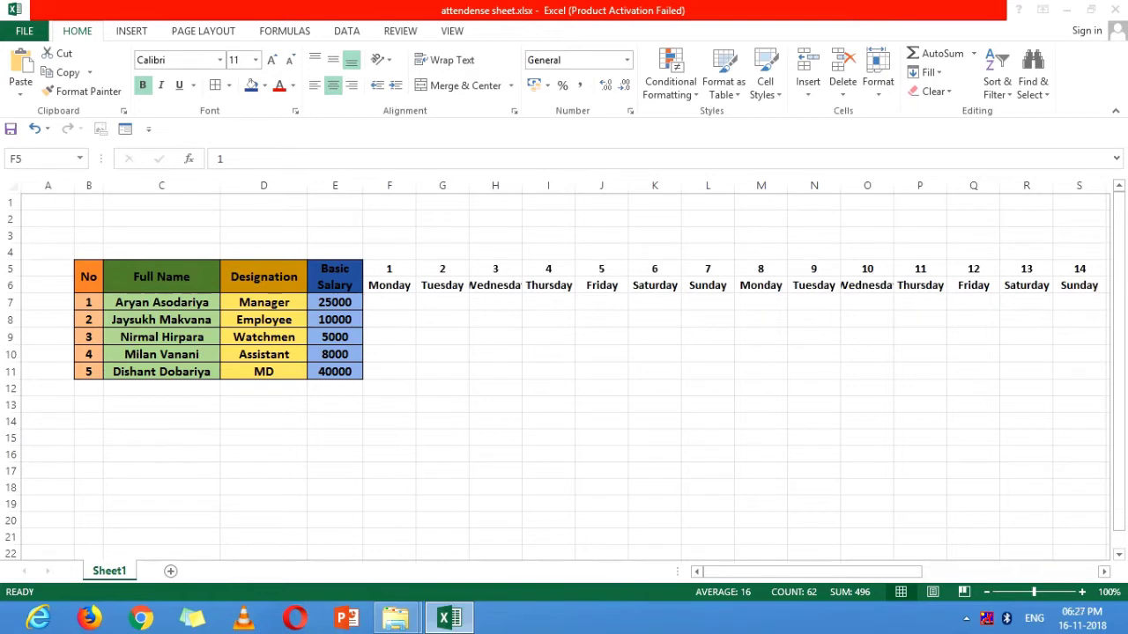
mouse_move(389, 303)
mouse_down()
mouse_move(390, 320)
mouse_move(814, 371)
mouse_move(1098, 380)
mouse_up()
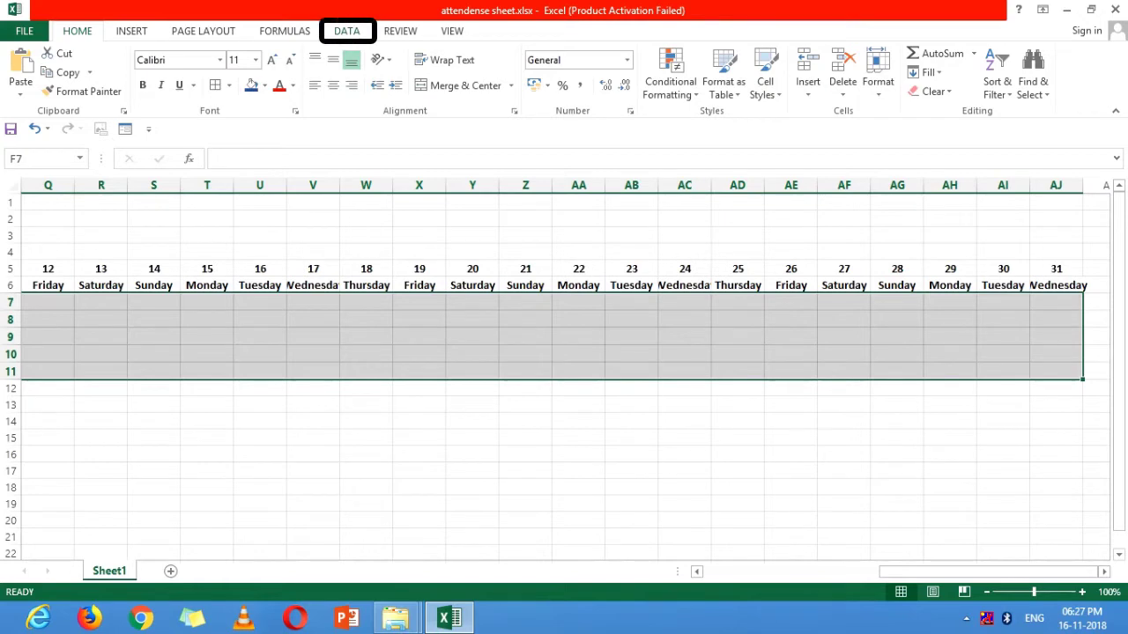
Add a List data validation with source P,A,H,HA to cells F7:AJ11.
click(346, 31)
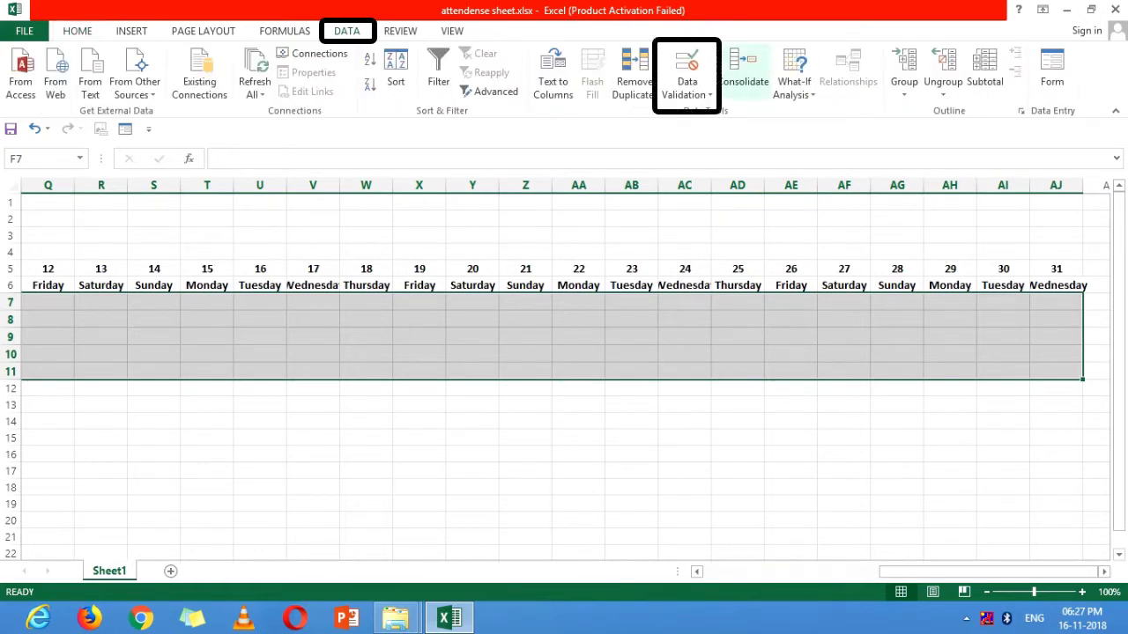
click(688, 88)
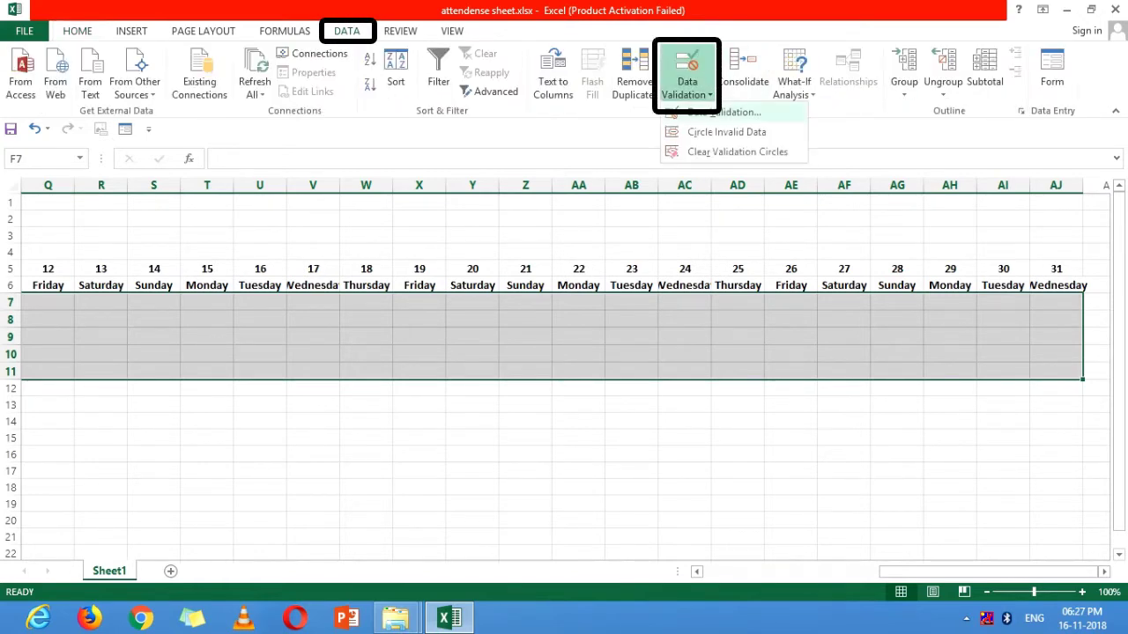
click(704, 114)
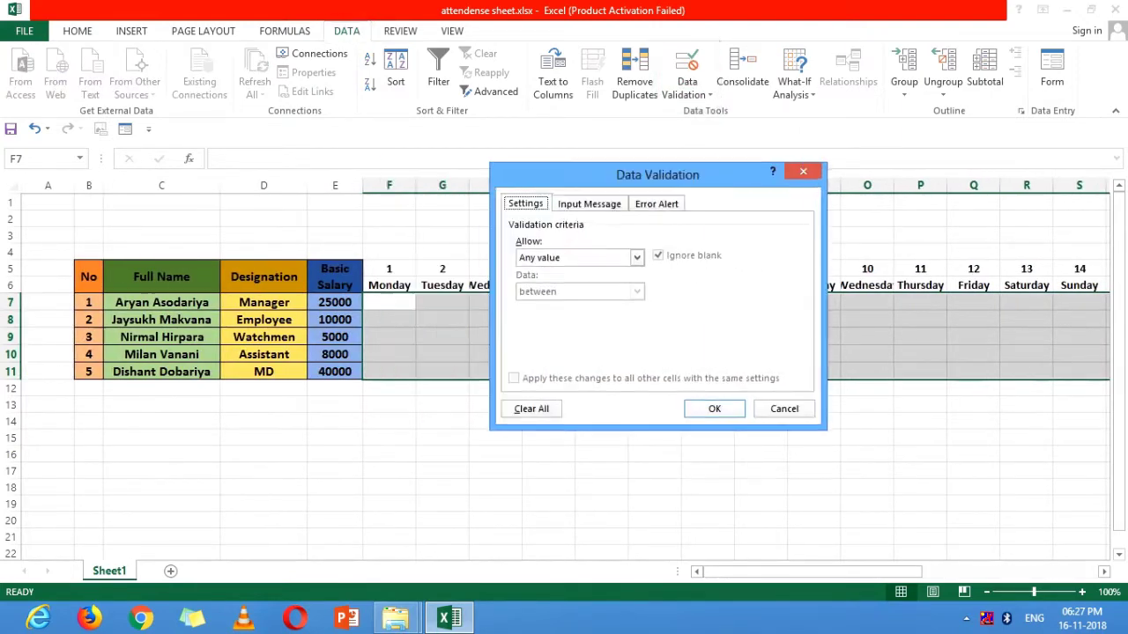
drag(582, 173, 898, 183)
click(845, 266)
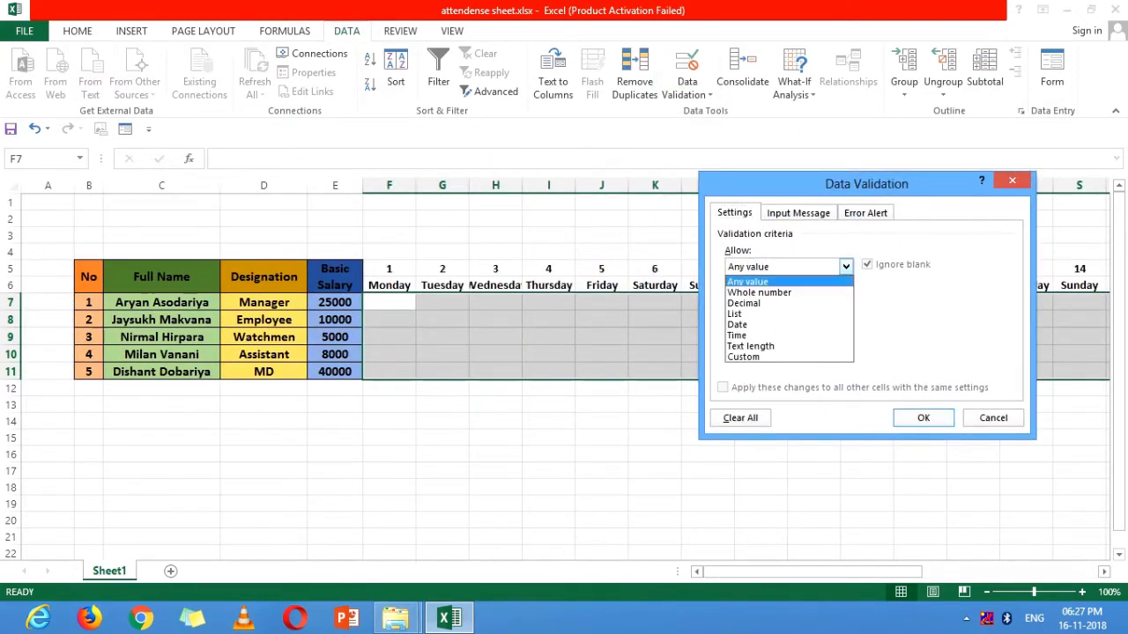
click(744, 313)
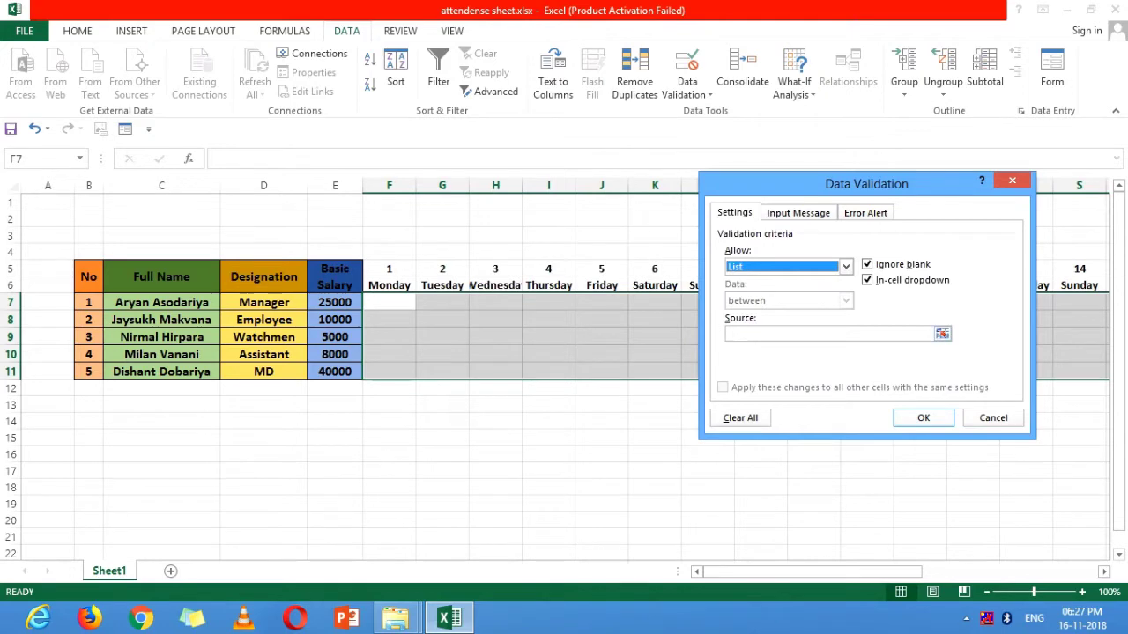
click(793, 333)
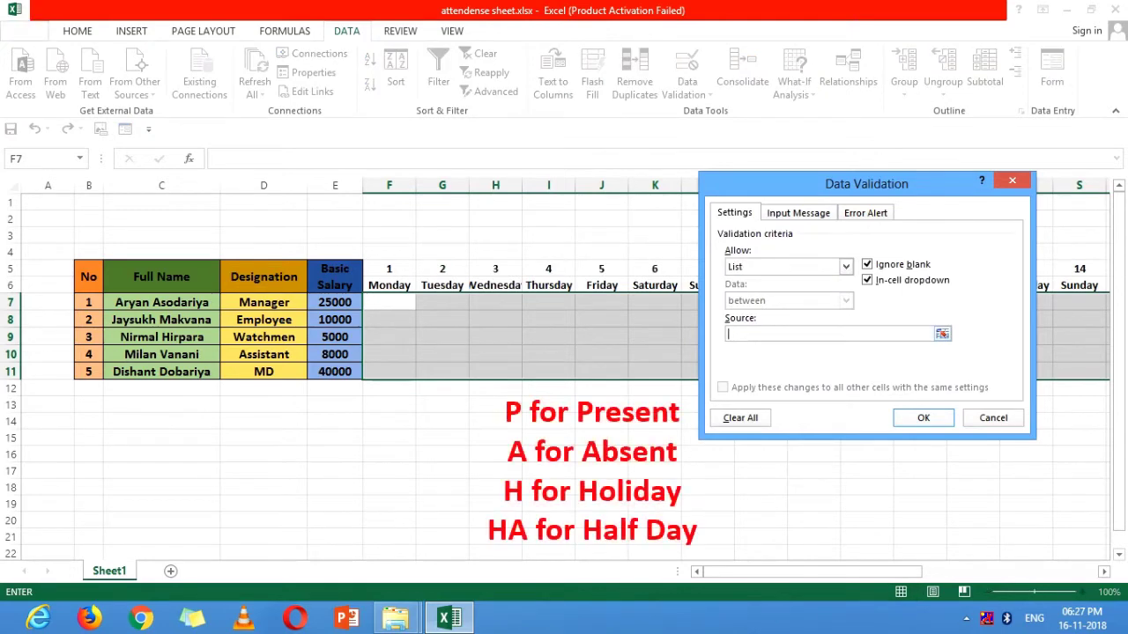
text(P)
text(,A,)
text(H)
text(,)
text(HA)
click(923, 417)
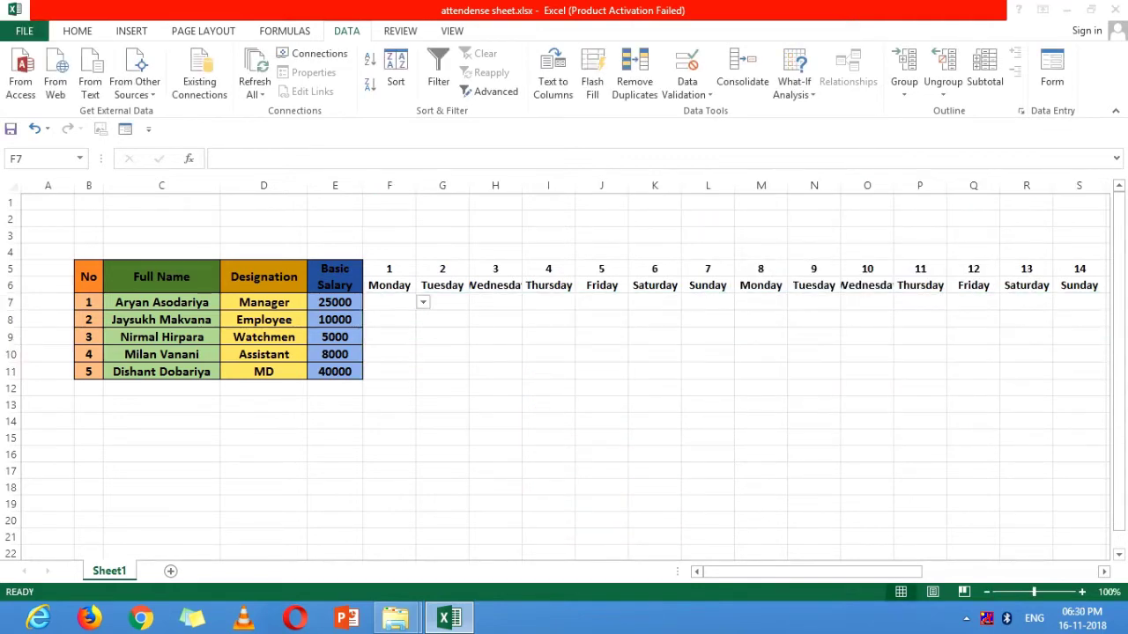
Check the dropdown of allowed attendance codes in the first employee's day 1 cell.
click(389, 303)
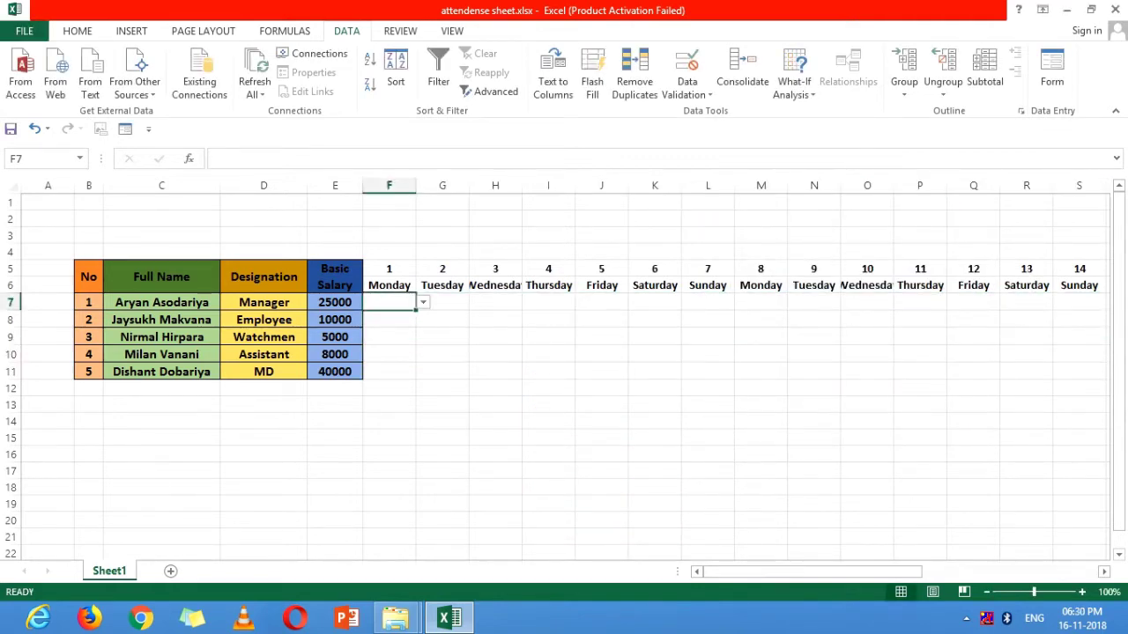
key(alt+Down)
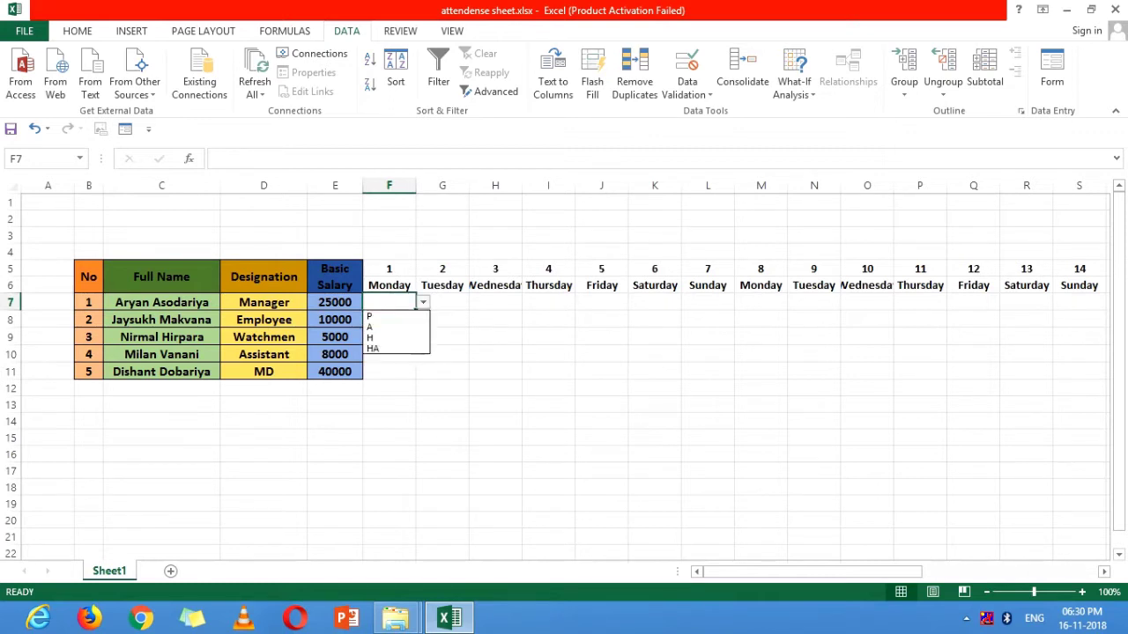
key(Down)
key(Down)
key(Down)
key(Up)
key(Up)
key(Up)
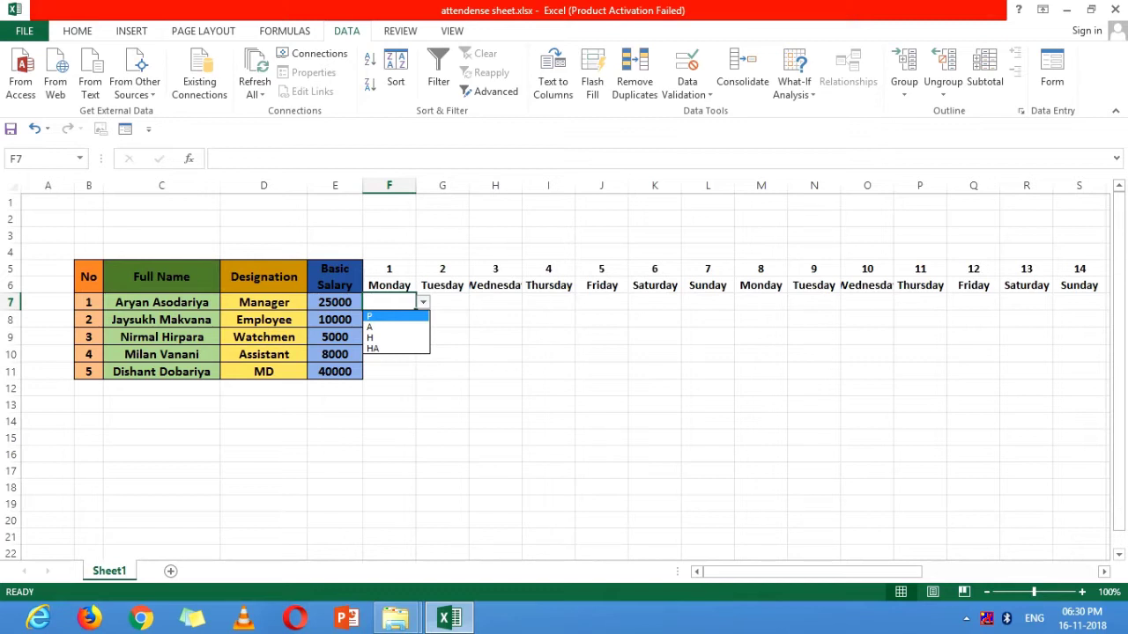
key(Escape)
key(Right)
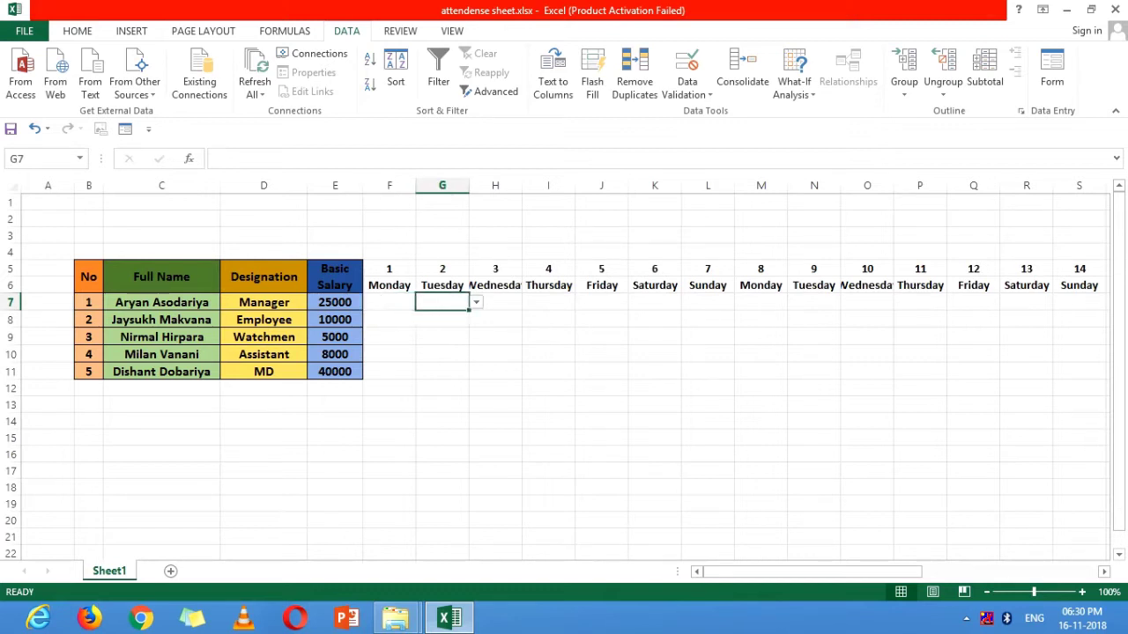
key(Left)
Enter P, A, P, A for the first employee's days 1–4.
text(P)
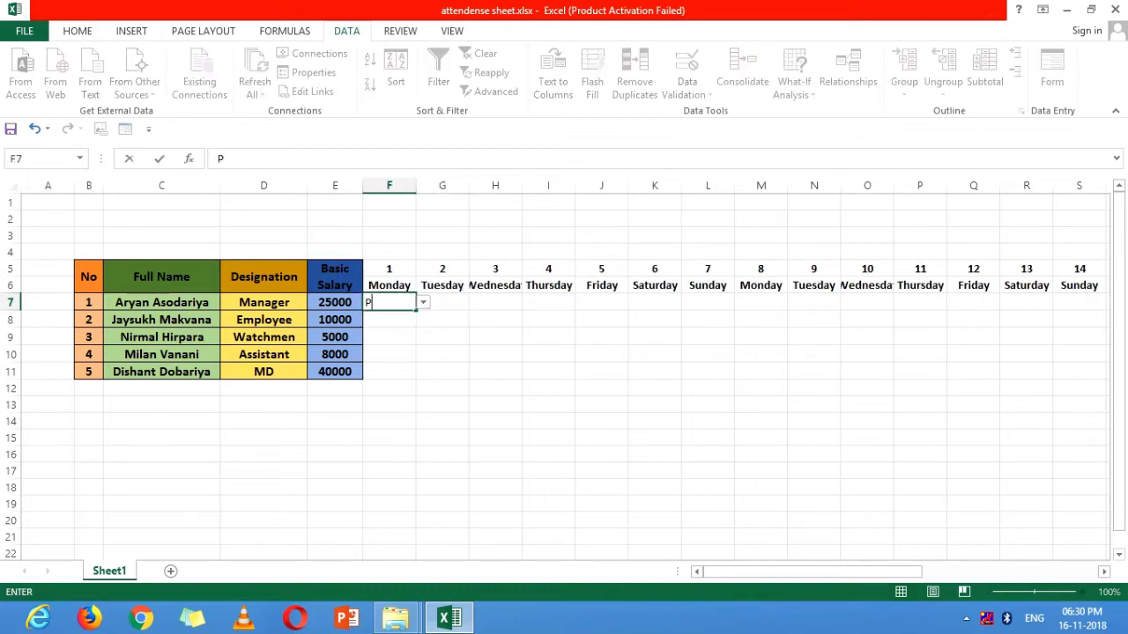
key(Right)
text(A)
key(Right)
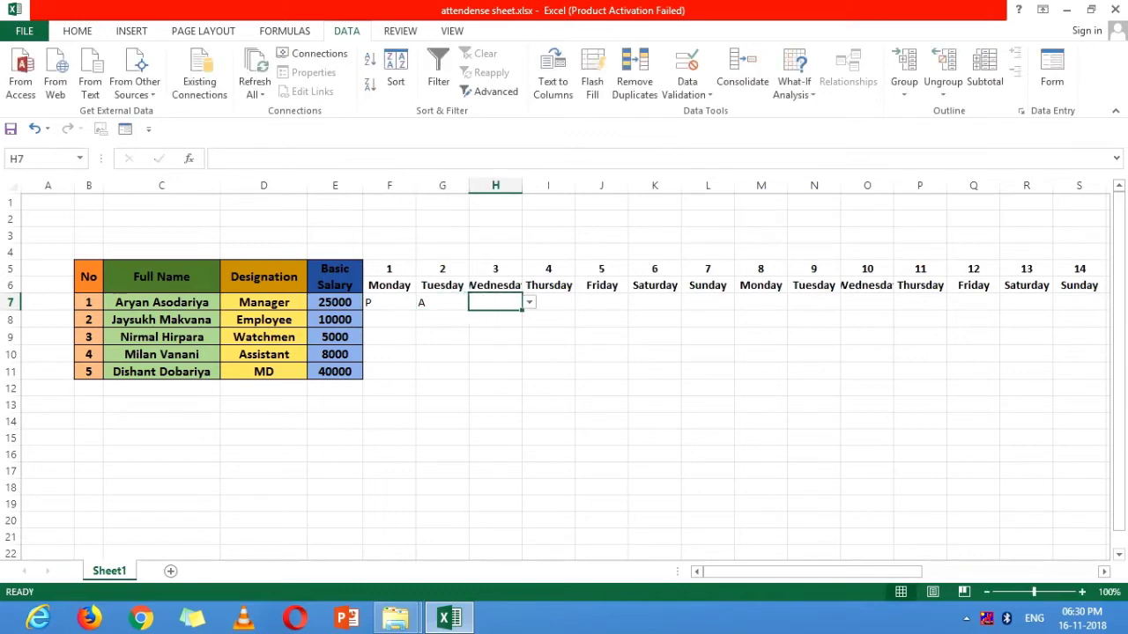
text(P)
key(Right)
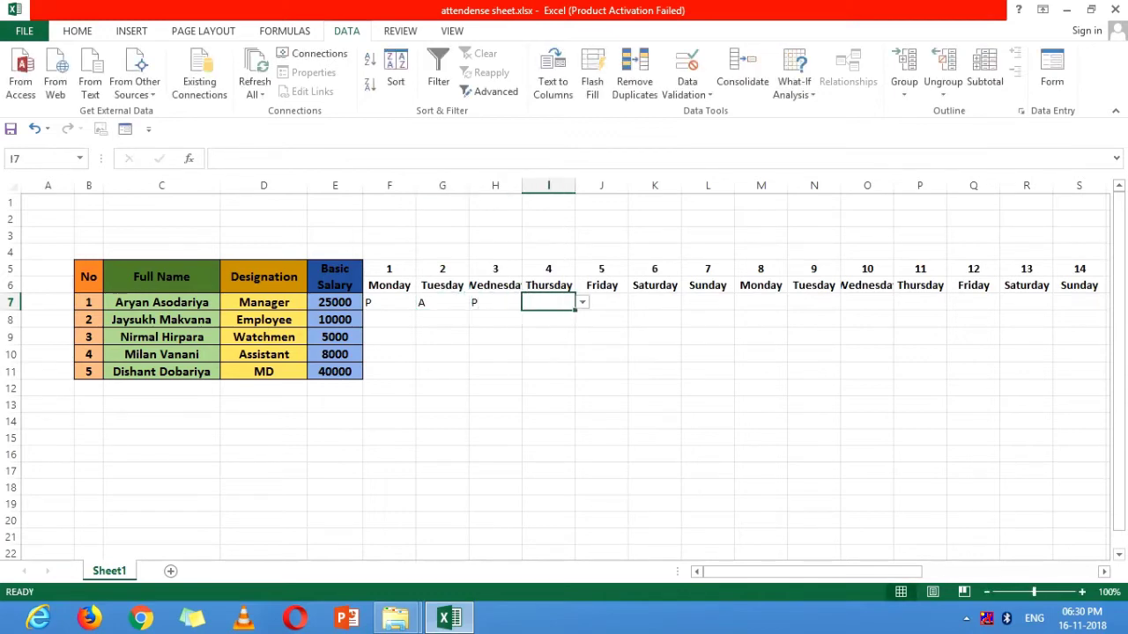
text(A)
key(Return)
key(Left)
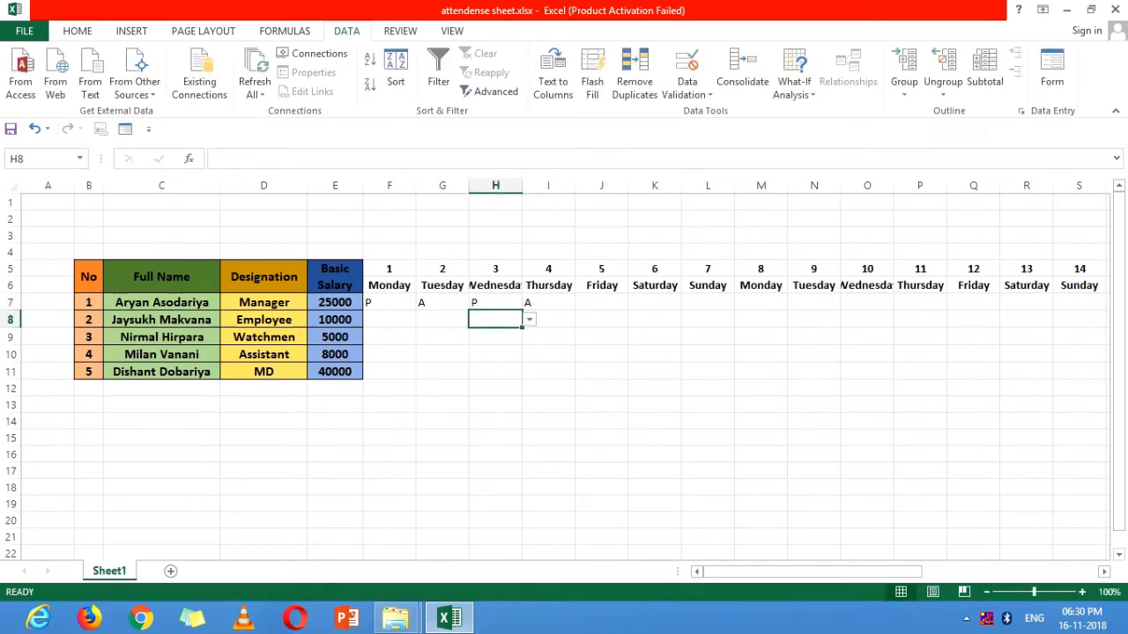
Start the second employee's row with P on day 1.
click(442, 319)
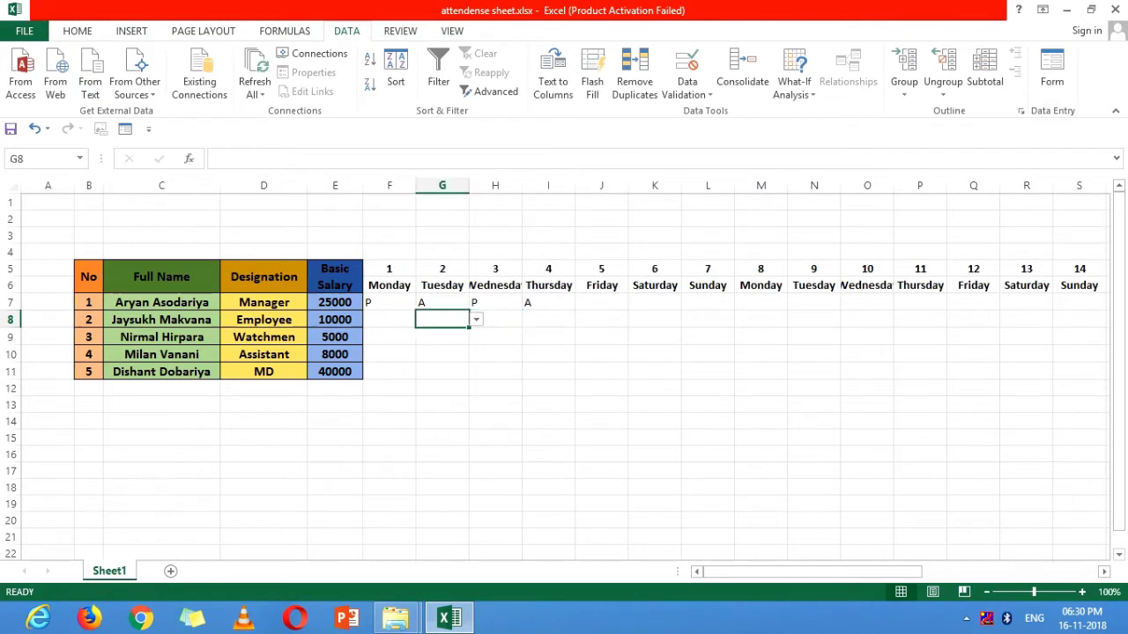
text(A)
key(Escape)
key(Left)
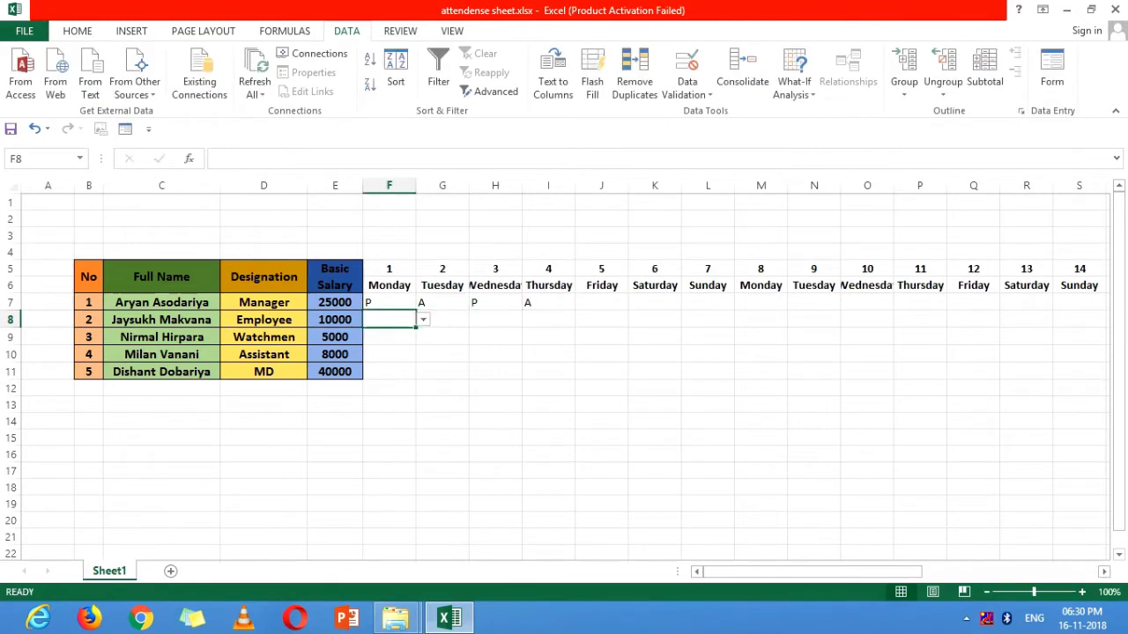
text(P)
key(Right)
Enter A on day 2, see an invalid Z rejected in H8, and retype it as A.
text(A)
key(Right)
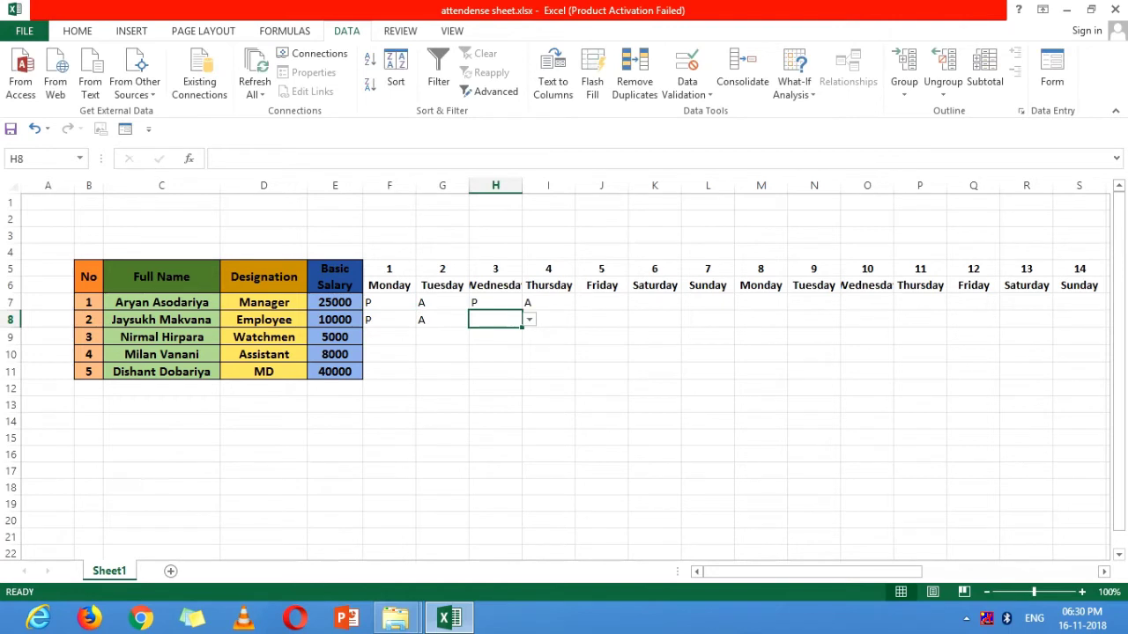
text(Z)
key(Return)
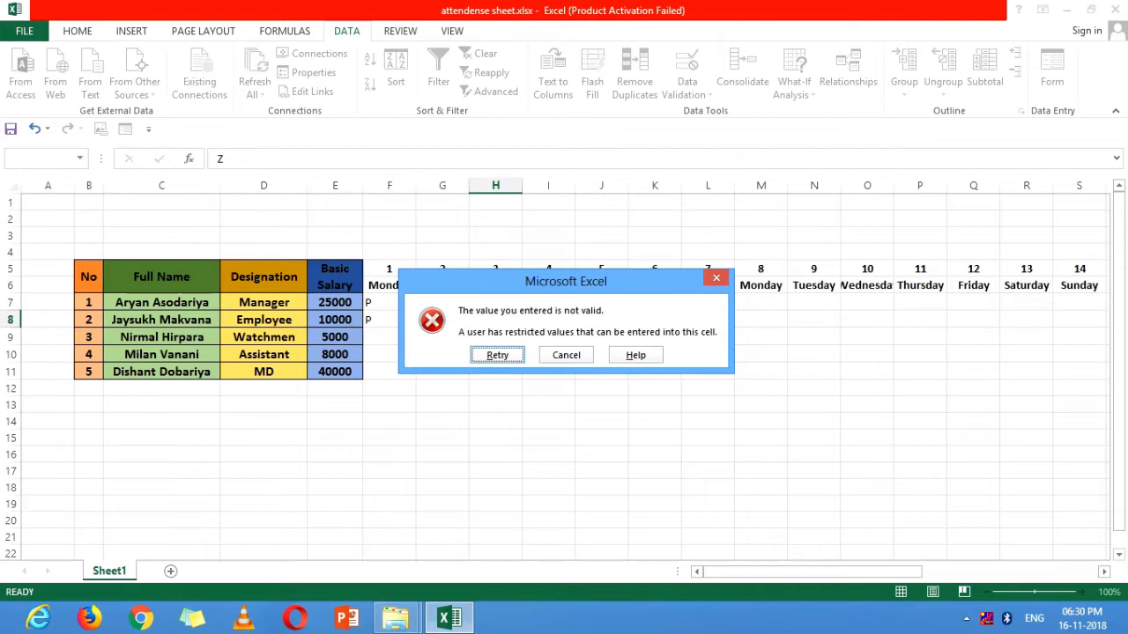
key(Return)
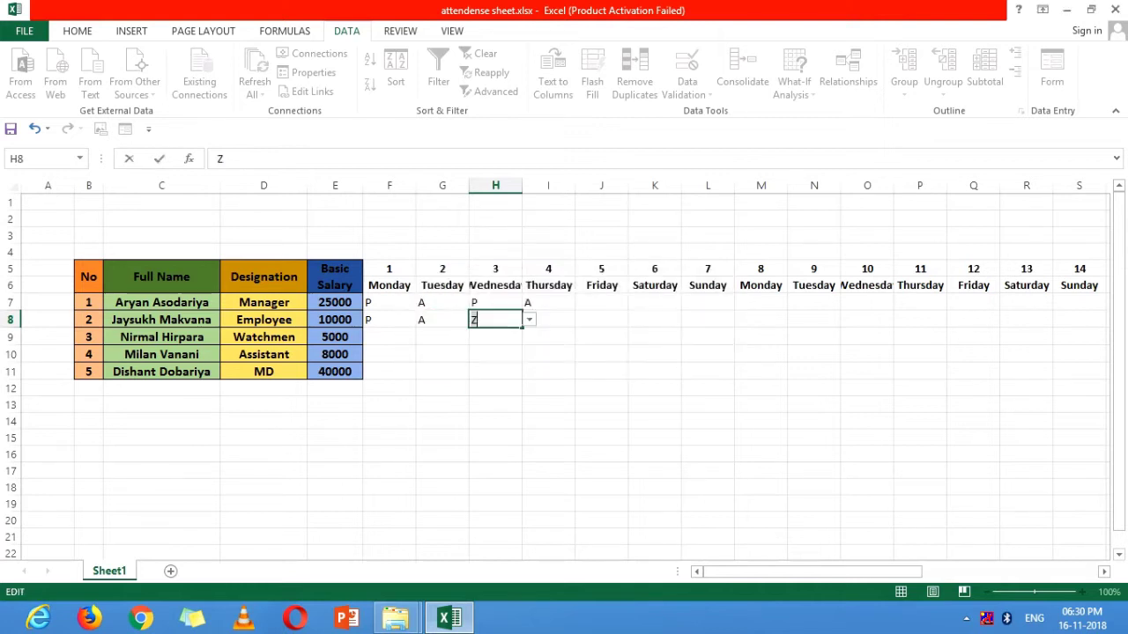
text(A)
Mark the day 7 Sunday as H for the first two employees and HA on employee 4's day 4.
click(708, 302)
text(H)
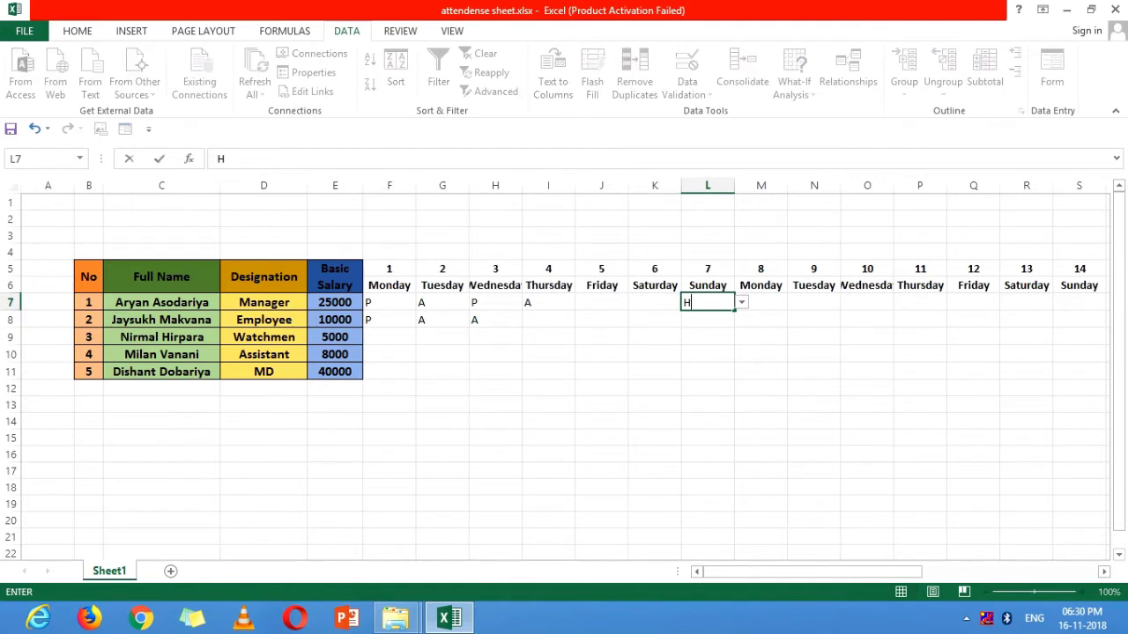
key(Return)
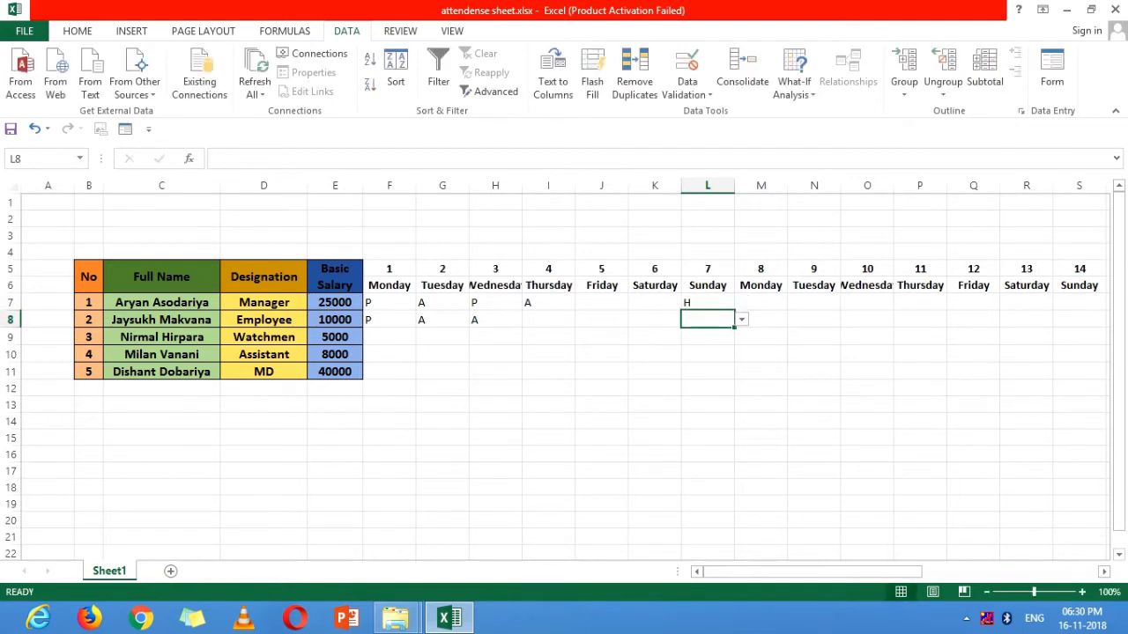
text(H)
key(Return)
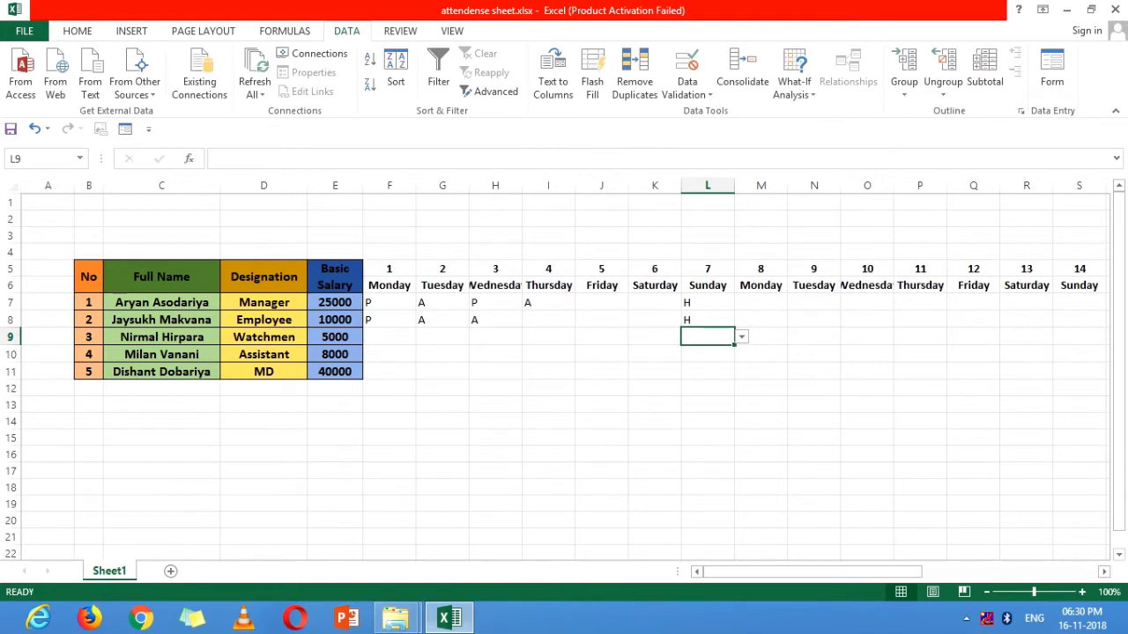
click(548, 354)
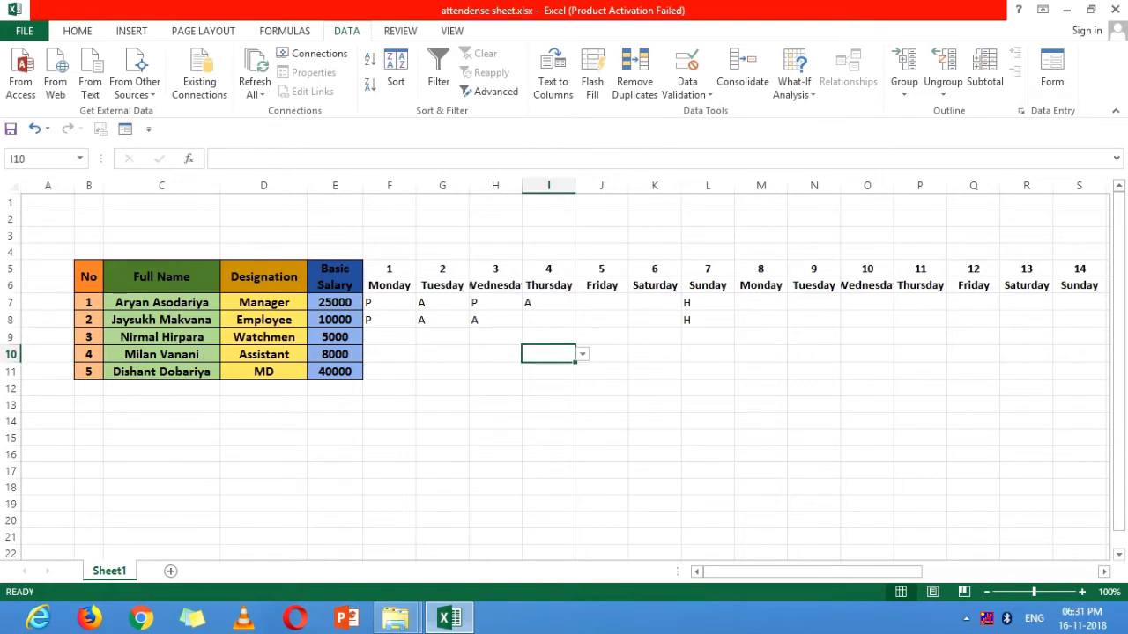
text(HA)
key(Tab)
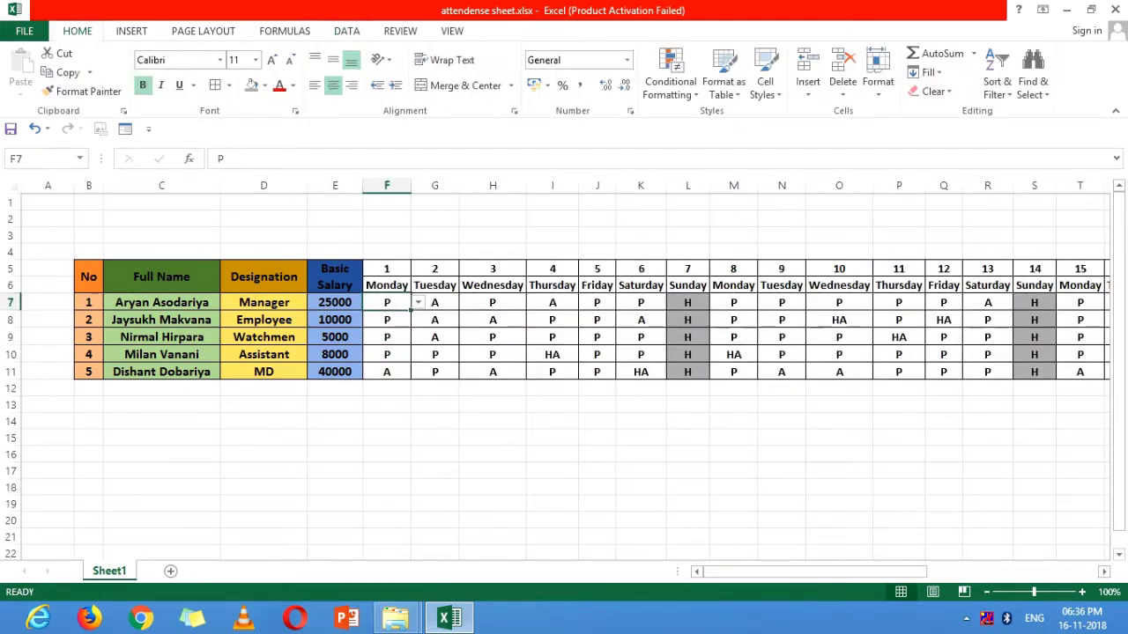
Move along the fourth employee's row to the day 28 Sunday column cells.
key(Down)
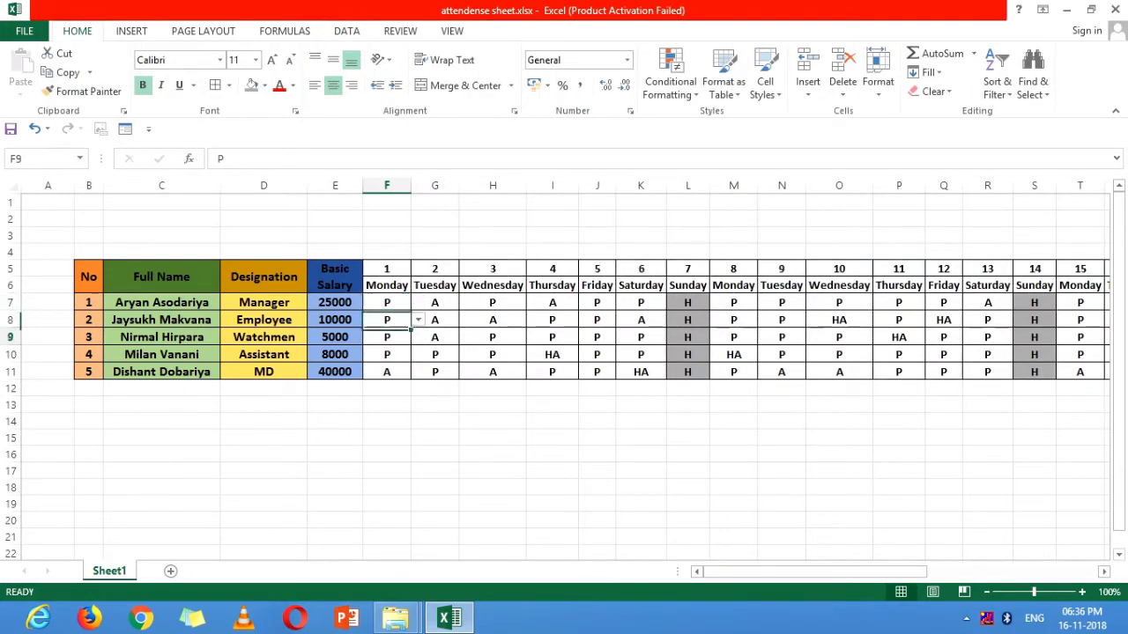
key(Down)
key(Down)
key(Right)
key(Right)
key(Right)
key(Right)
key(Right)
key(Right)
key(Right)
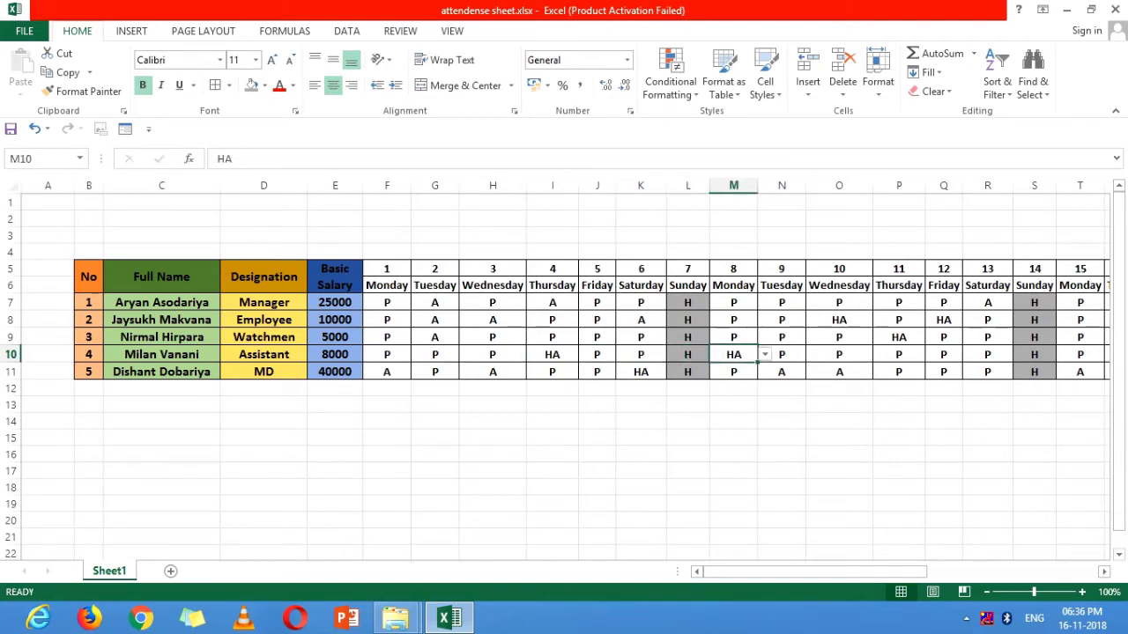
key(Right)
key(Right)
key(Right)
key(Right)
key(Right)
key(Right)
key(Right)
key(Right)
key(Right)
key(Right)
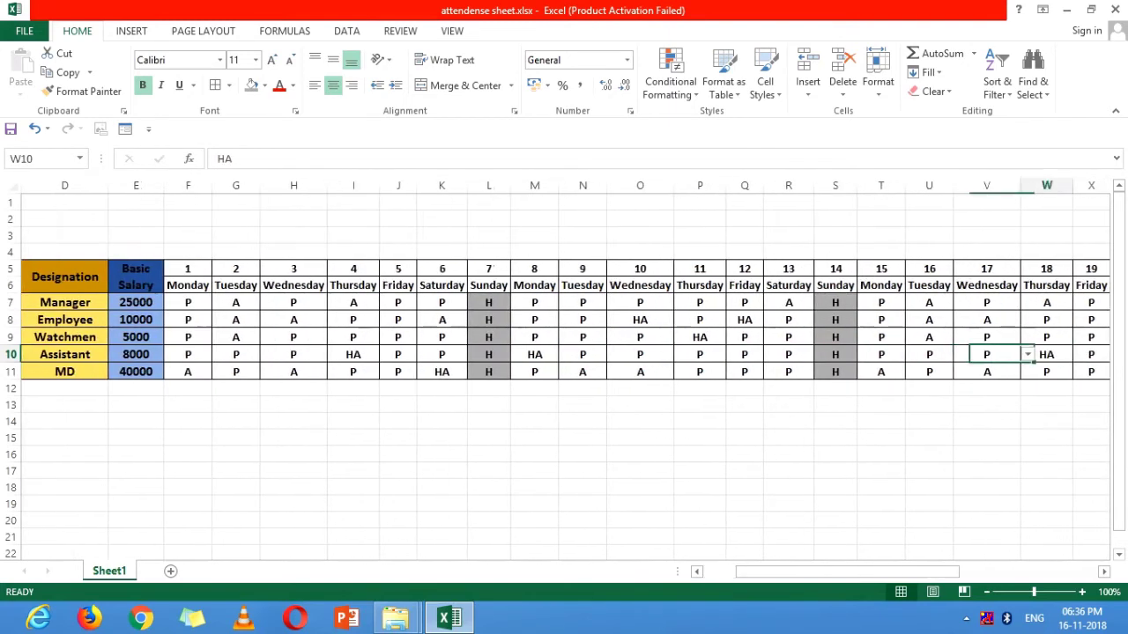
key(Right)
key(Right)
key(Right)
key(Right)
key(Right)
key(Right)
key(Right)
key(Right)
key(Right)
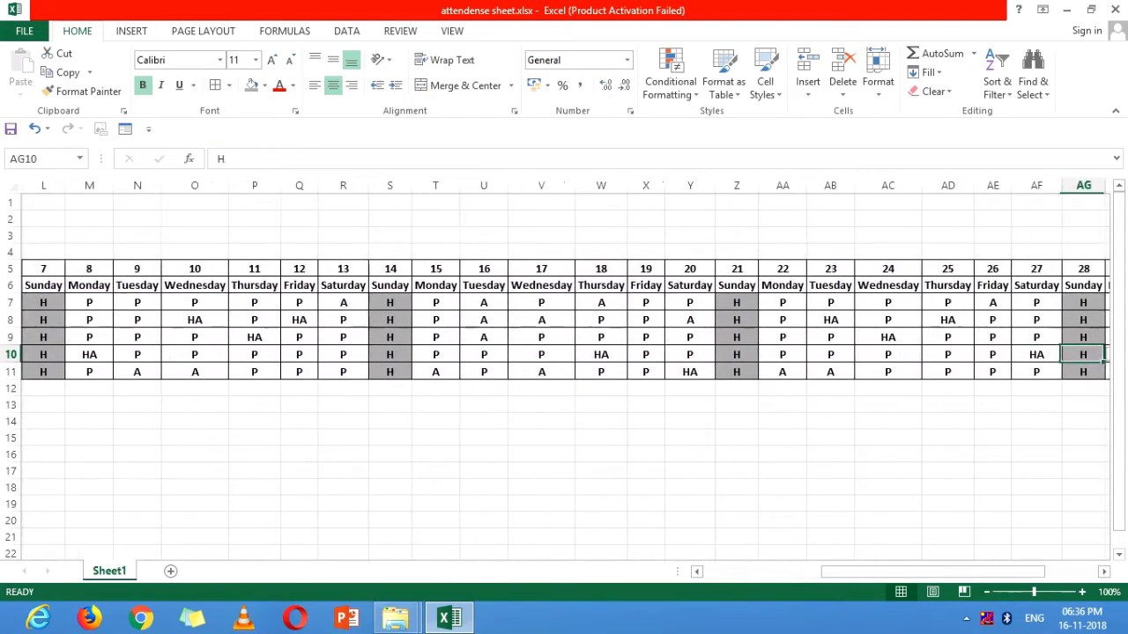
key(Right)
key(Right)
key(Right)
key(Right)
key(Right)
key(Left)
key(Left)
key(Left)
key(Left)
key(Left)
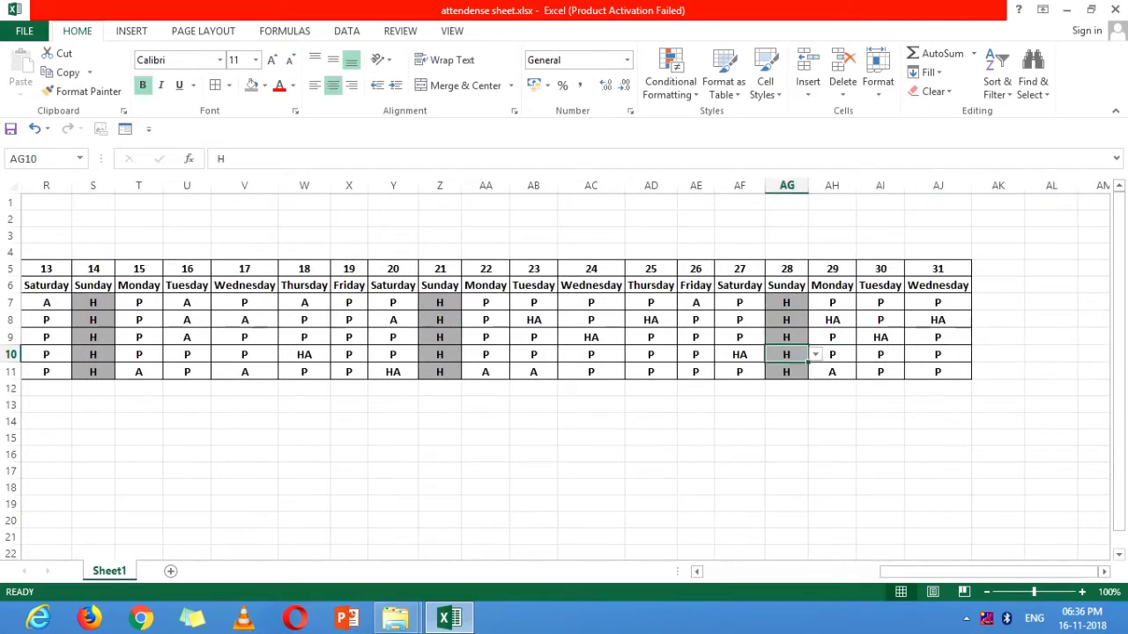
key(Up)
key(Up)
key(Up)
key(Up)
key(Down)
key(Down)
key(Down)
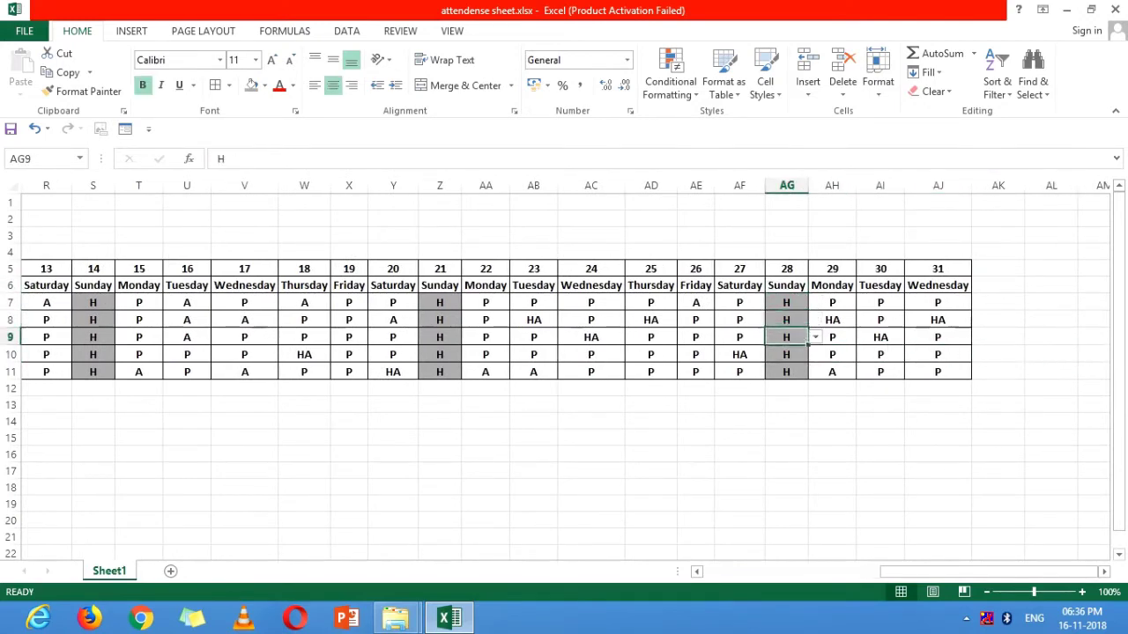
key(Left)
key(Left)
Return to the weekday-name row and begin selecting it from the Monday header.
key(Left)
key(Left)
key(Left)
key(Left)
key(Left)
key(Up)
key(Up)
key(Up)
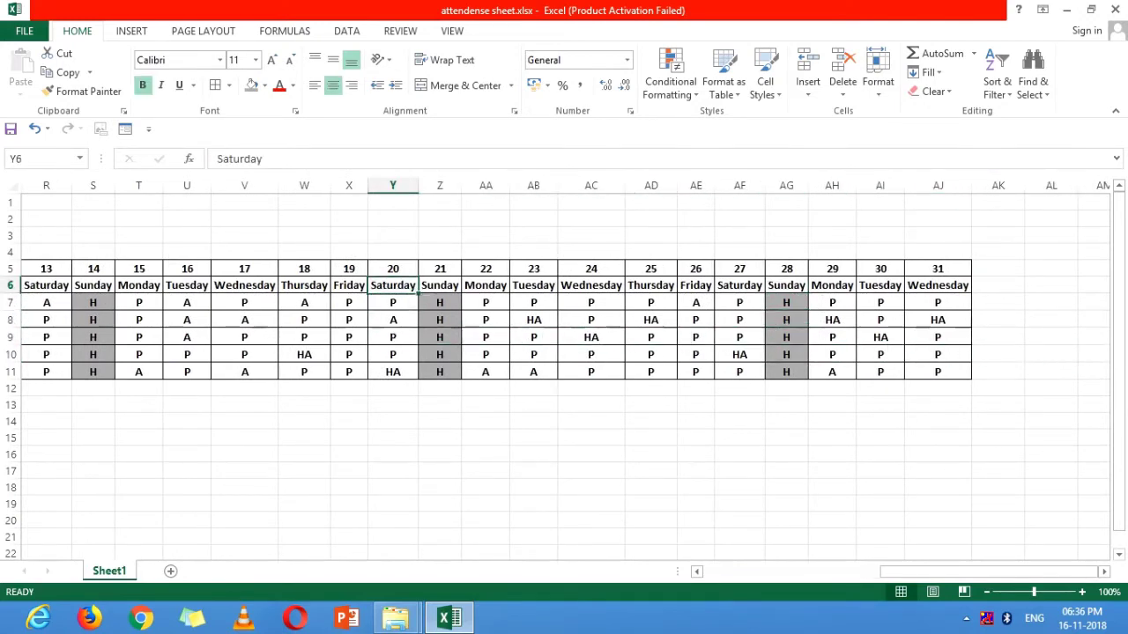
key(Left)
key(Left)
key(Left)
key(Left)
key(Left)
key(Left)
key(Left)
key(Left)
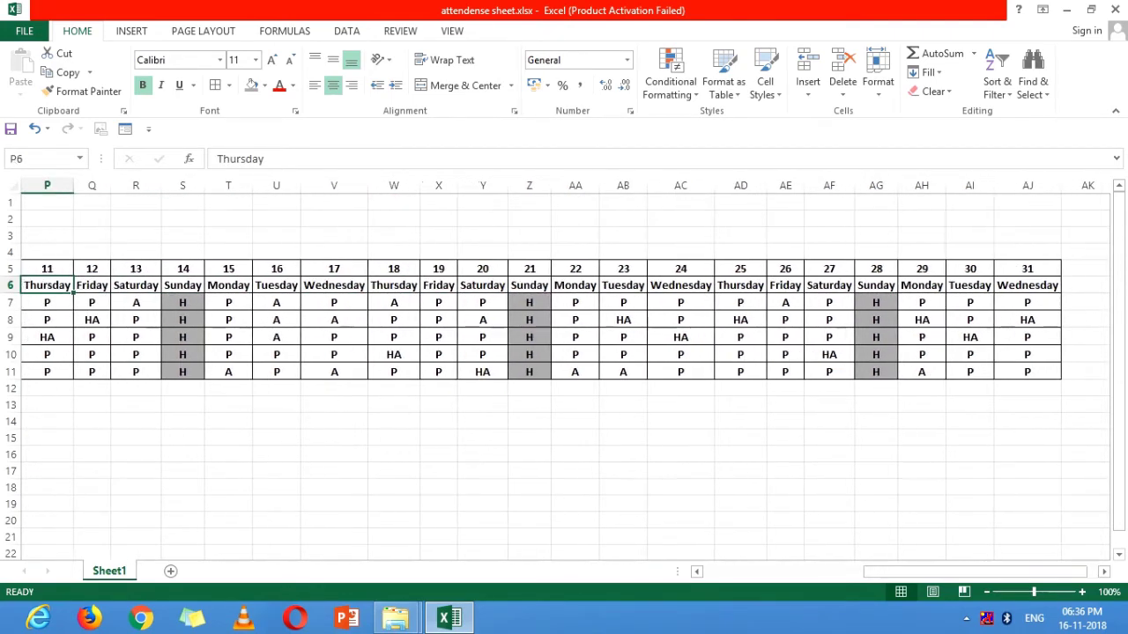
key(Left)
key(Left)
key(Left)
key(Left)
key(Left)
key(Right)
key(Right)
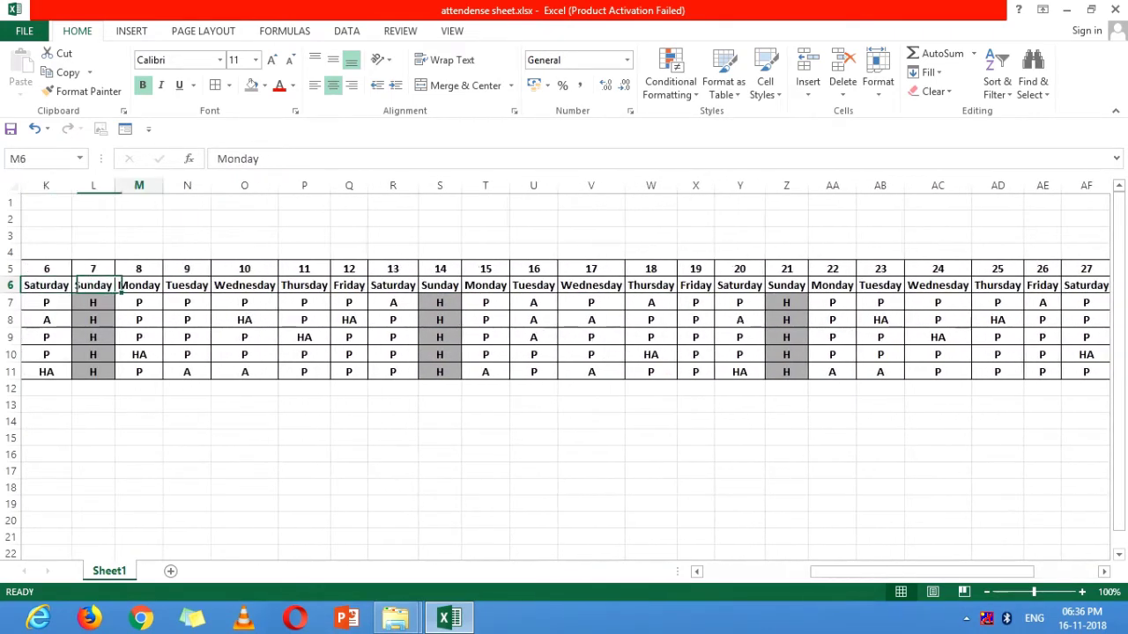
key(Left)
key(Left)
key(Left)
key(Left)
key(Left)
key(Left)
key(Left)
key(Left)
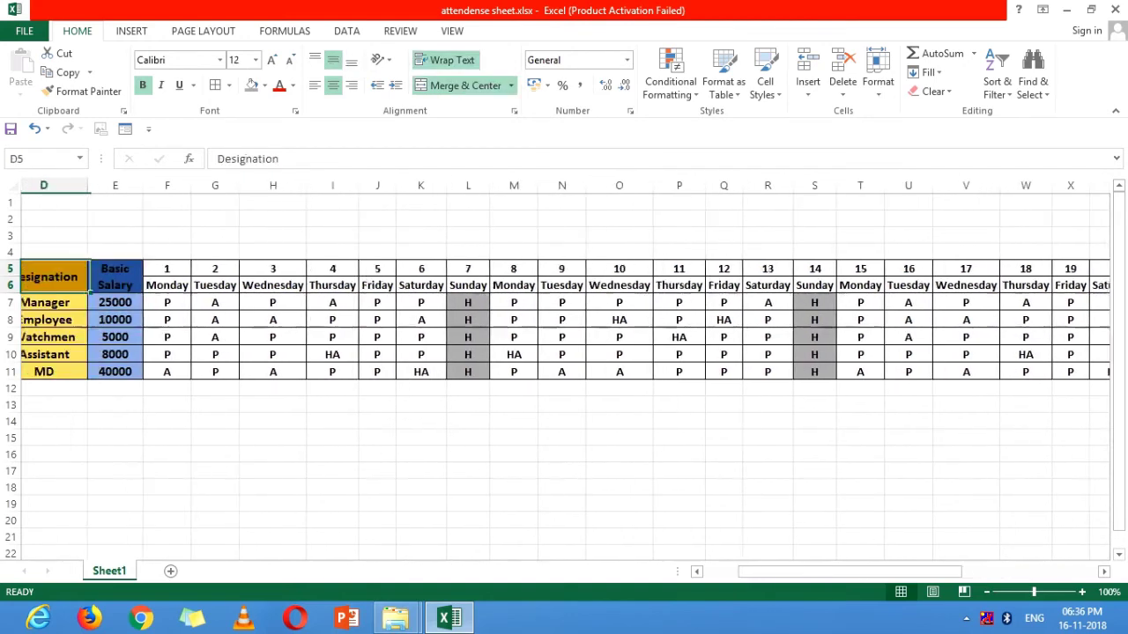
key(Right)
key(Right)
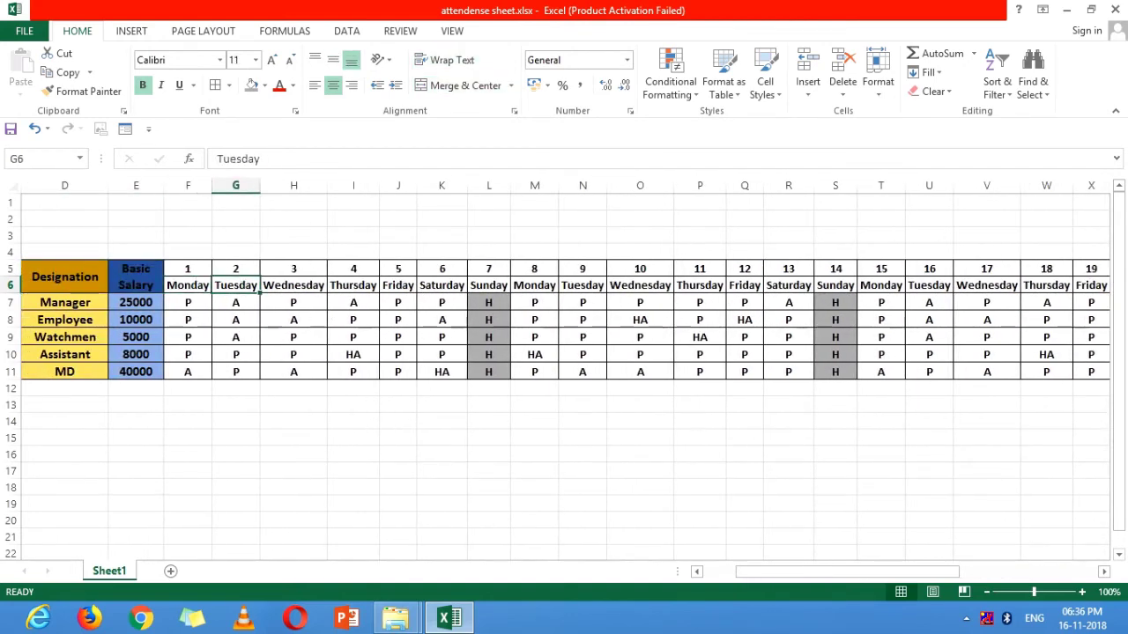
key(Left)
key(shift+Right)
key(shift+Right)
key(shift+Right)
key(shift+Right)
key(shift+Right)
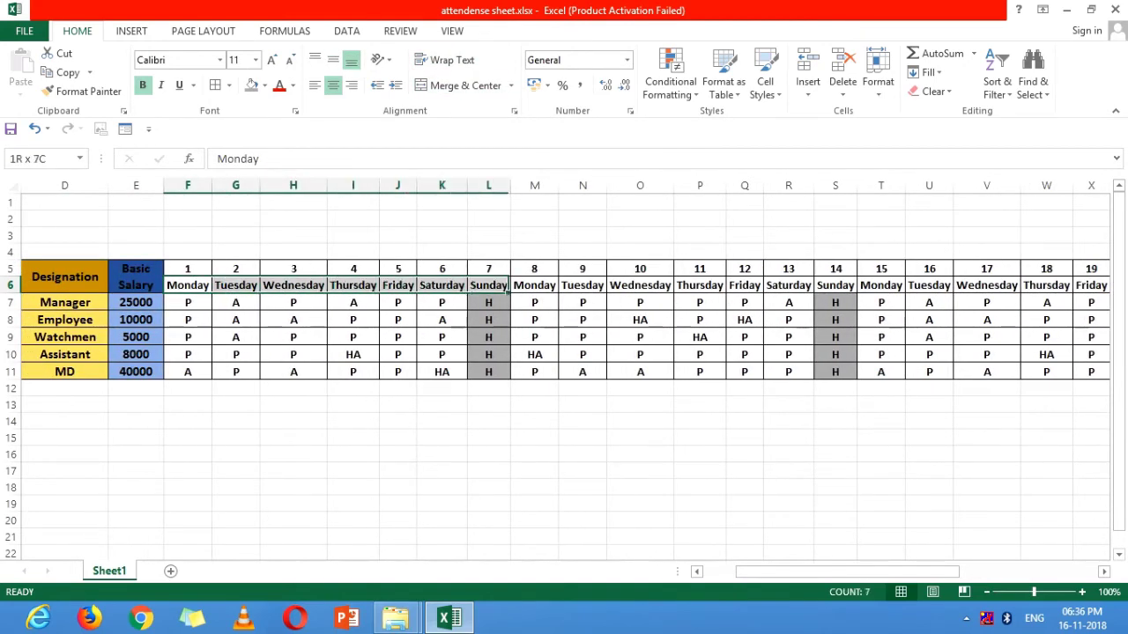
key(shift+Right)
key(shift+Right)
key(shift+Right)
key(shift+Right)
key(shift+Right)
Fill the weekday-name row F6:AJ6 dark green.
mouse_move(814, 285)
mouse_down()
mouse_move(1055, 285)
mouse_move(952, 283)
mouse_move(978, 284)
mouse_up()
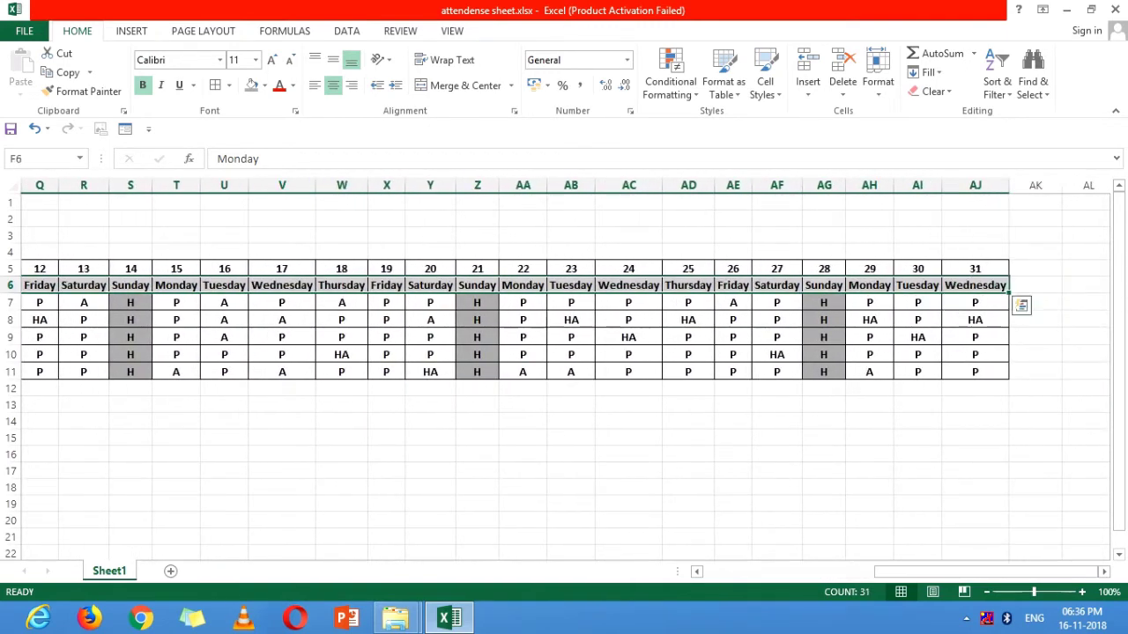
click(264, 85)
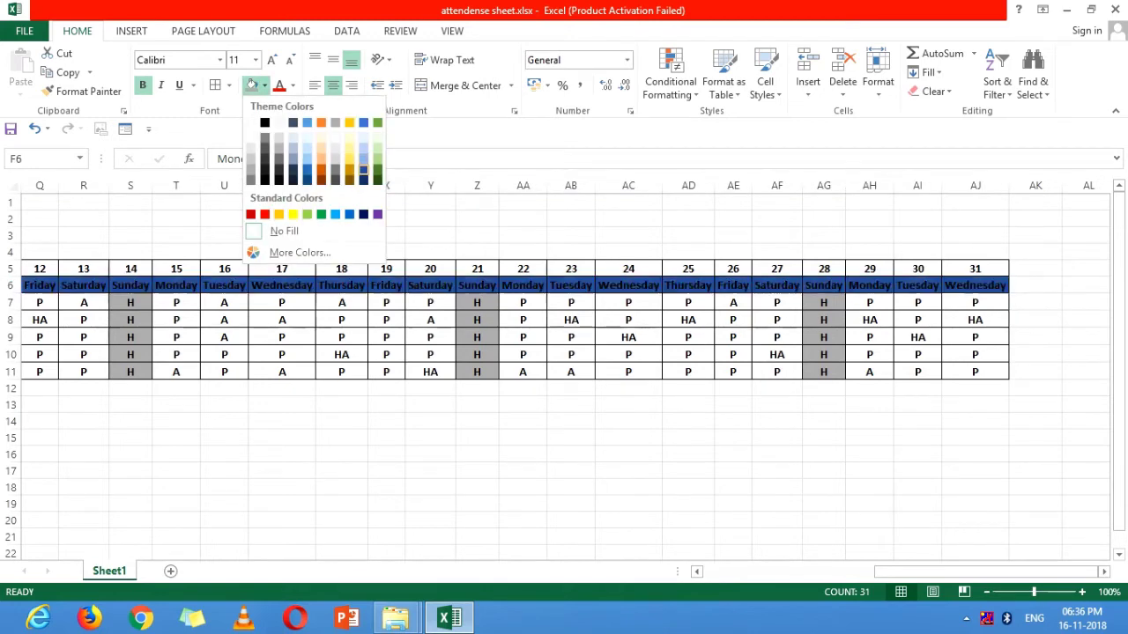
click(378, 170)
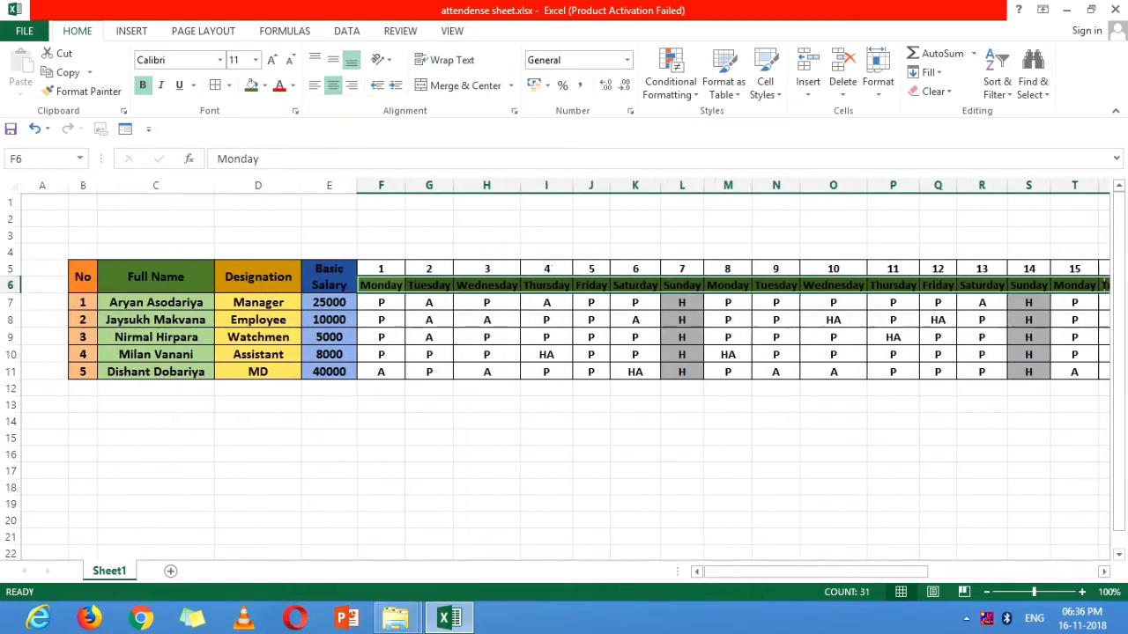
Fill the day-number row 1–31 (F5:AJ5) orange.
drag(386, 269, 641, 269)
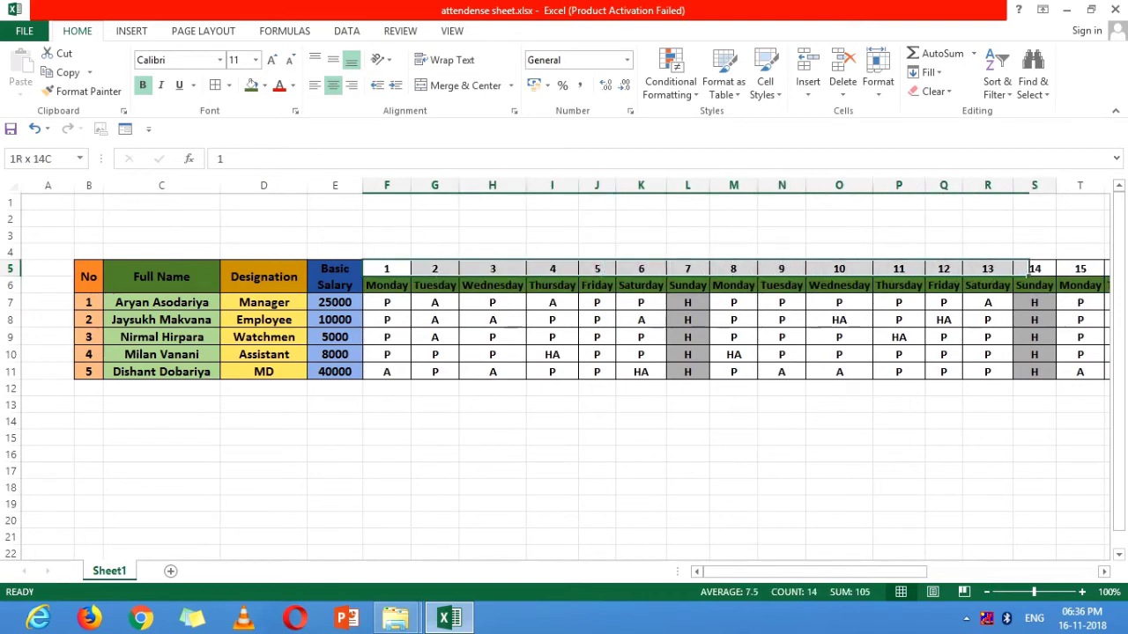
drag(663, 269, 1100, 265)
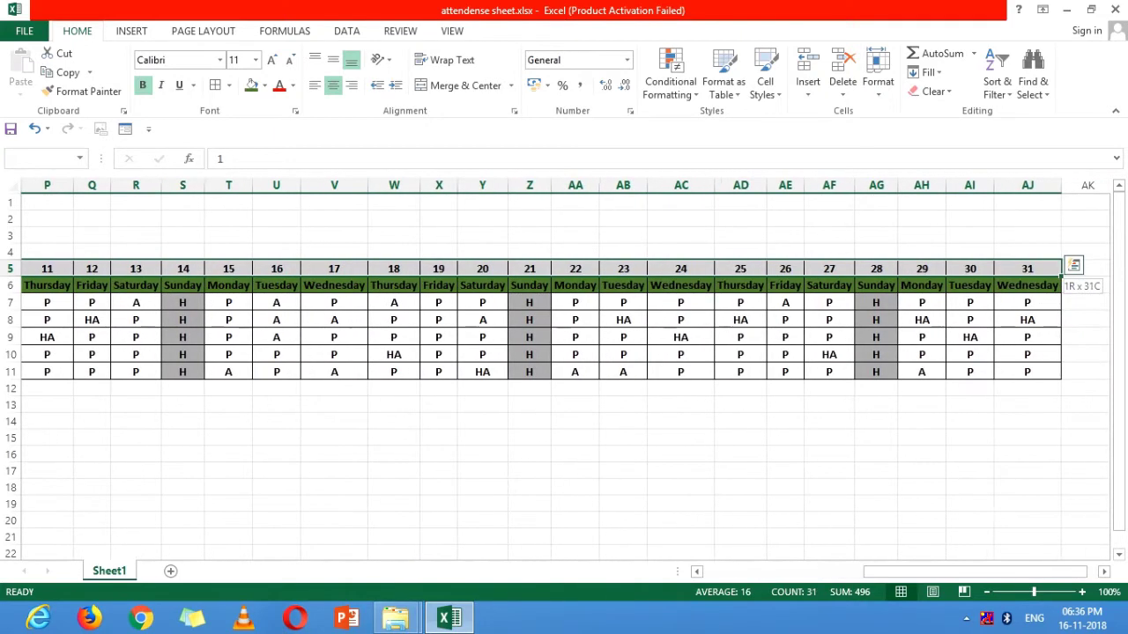
drag(1100, 265, 1062, 279)
click(264, 86)
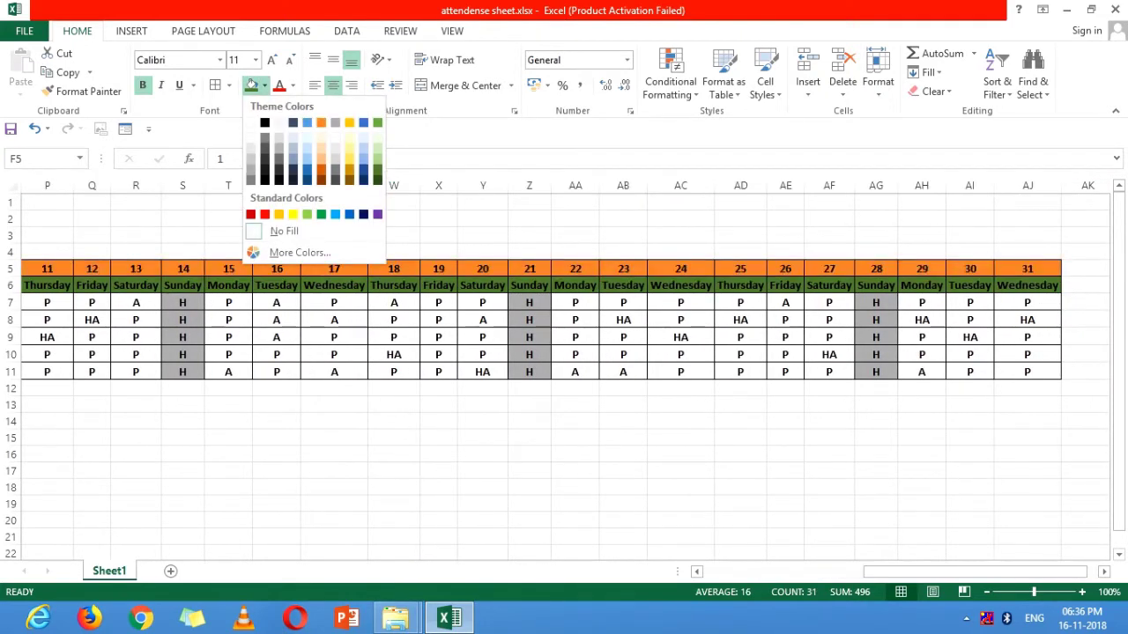
click(284, 231)
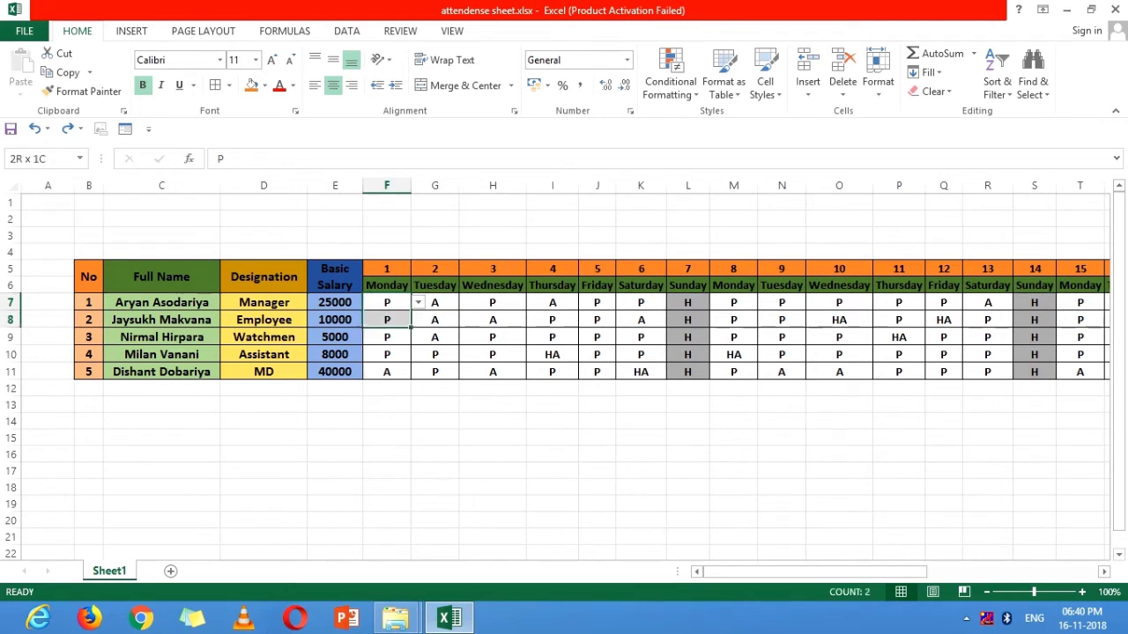
Select the days 1–6 attendance entries F7:K11 for all five employees.
mouse_move(387, 302)
mouse_down()
mouse_move(493, 372)
mouse_move(640, 372)
mouse_up()
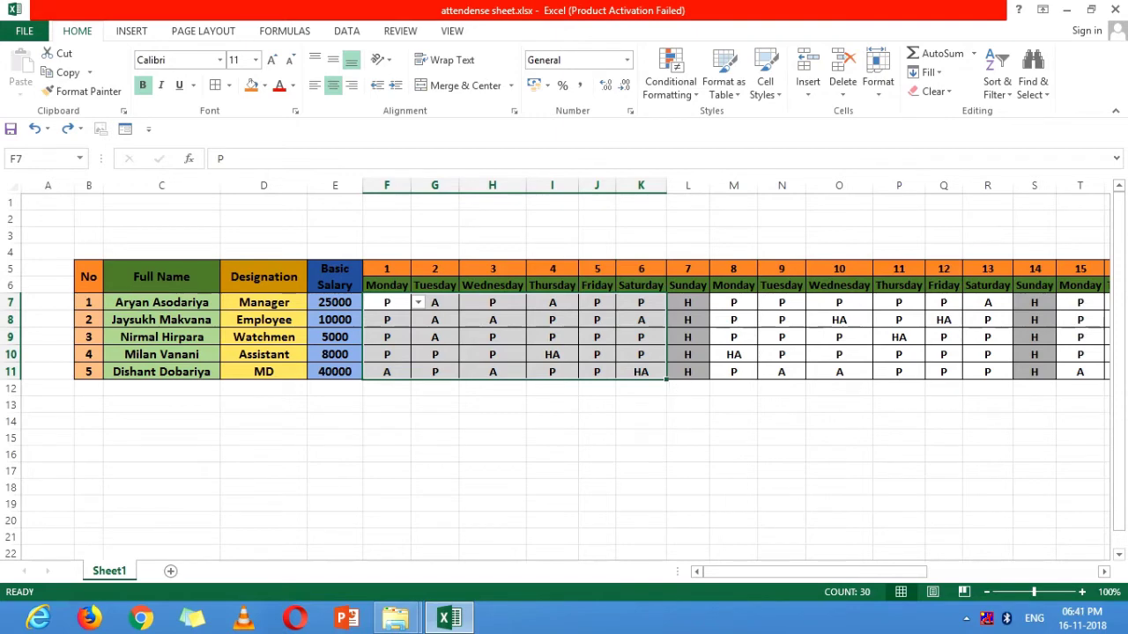
click(669, 75)
mouse_move(724, 121)
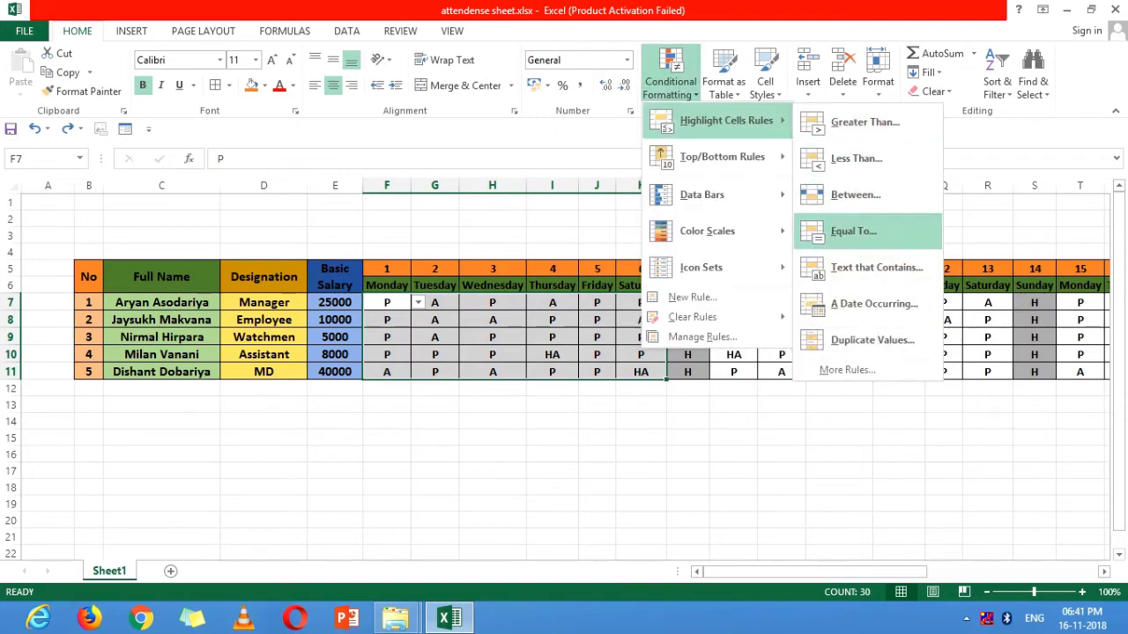
Highlight cells equal to P with a light red fill.
click(853, 231)
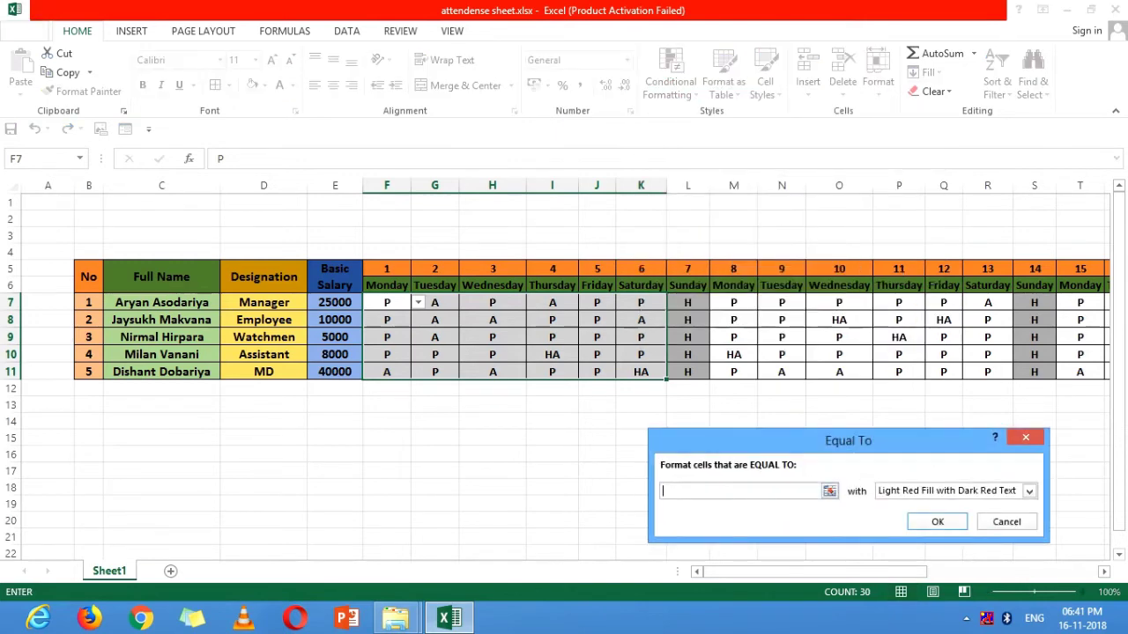
text(P)
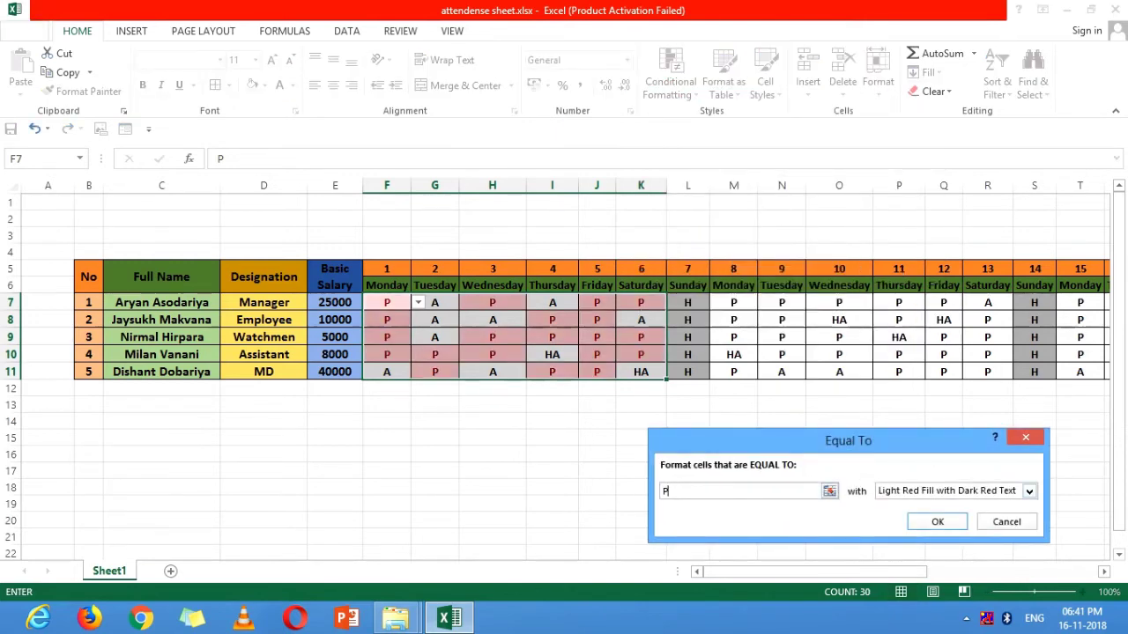
key(Return)
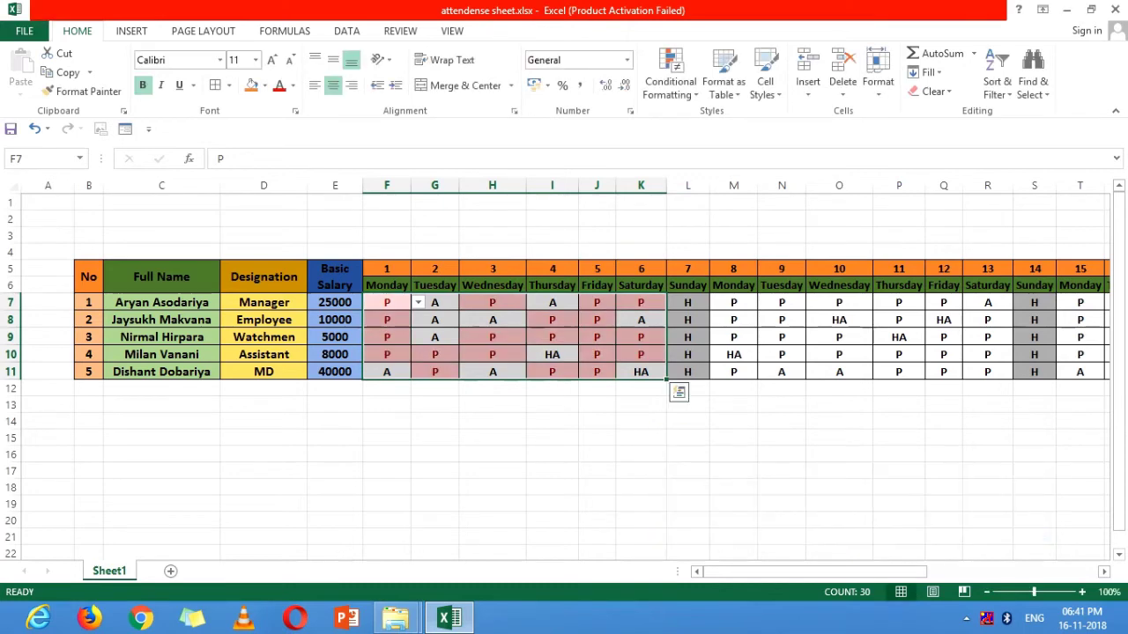
Highlight cells equal to A with yellow fill and dark yellow text.
click(669, 83)
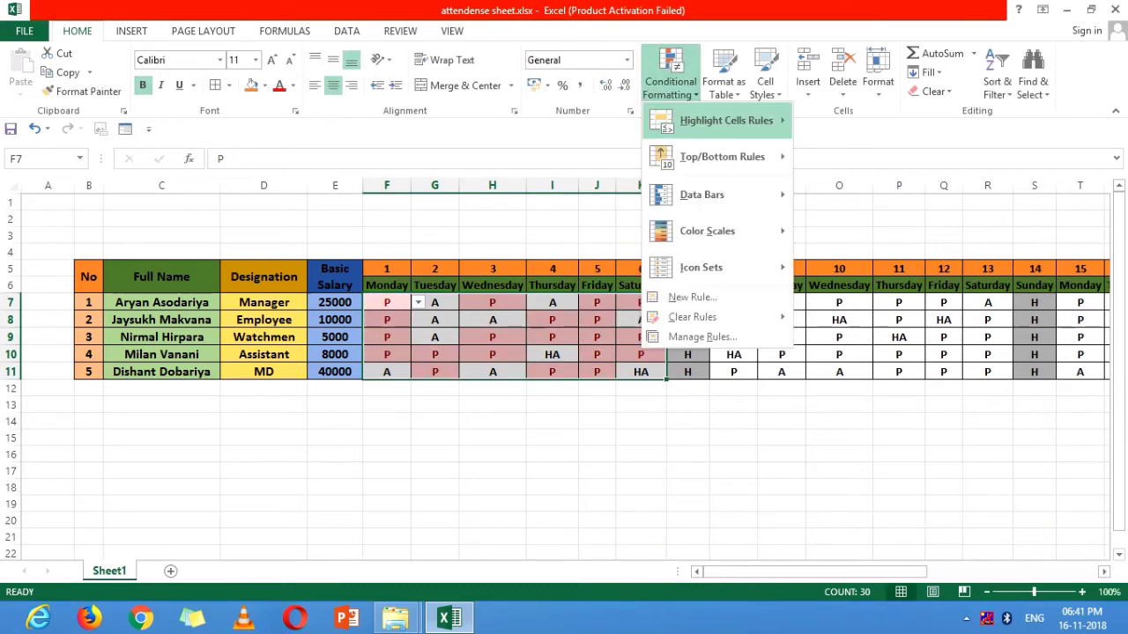
mouse_move(725, 120)
click(853, 231)
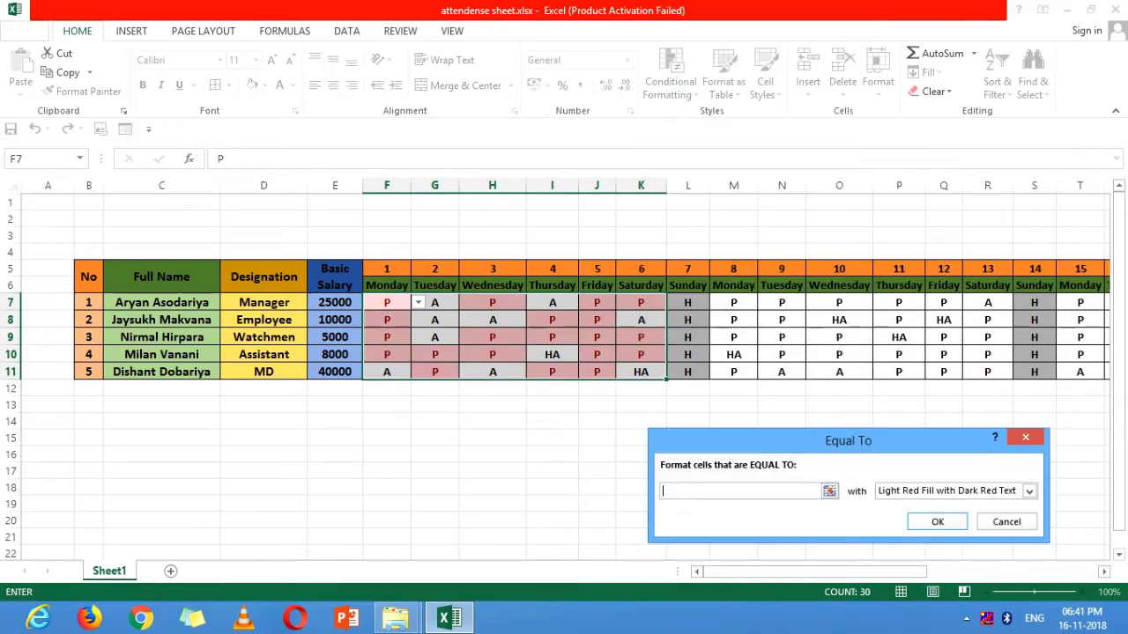
text(A)
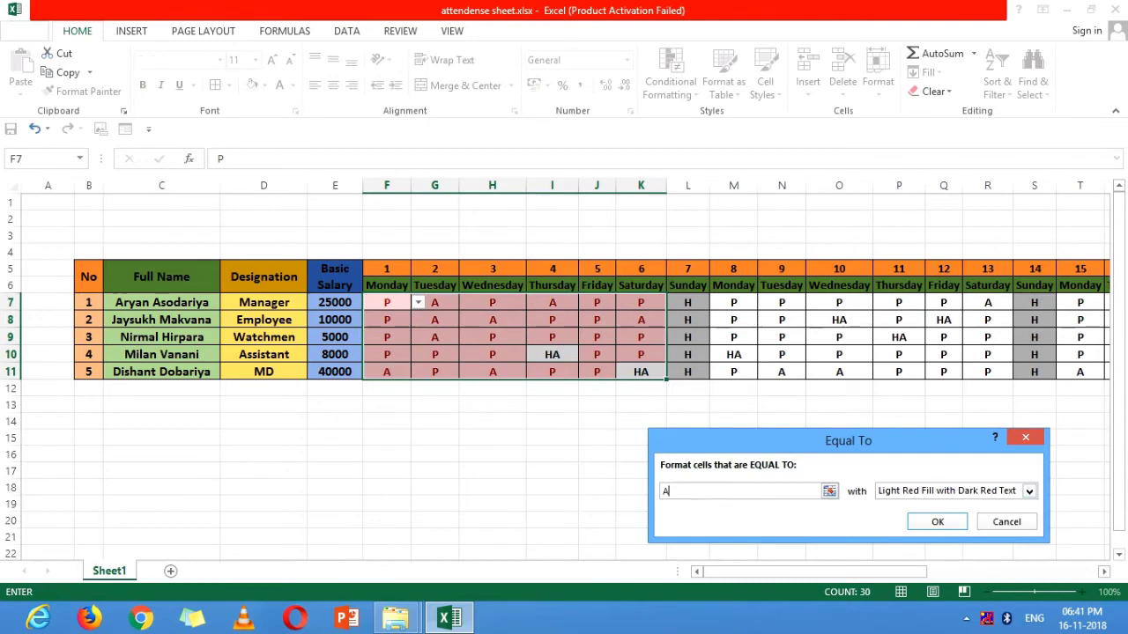
key(alt+Down)
key(Down)
key(Return)
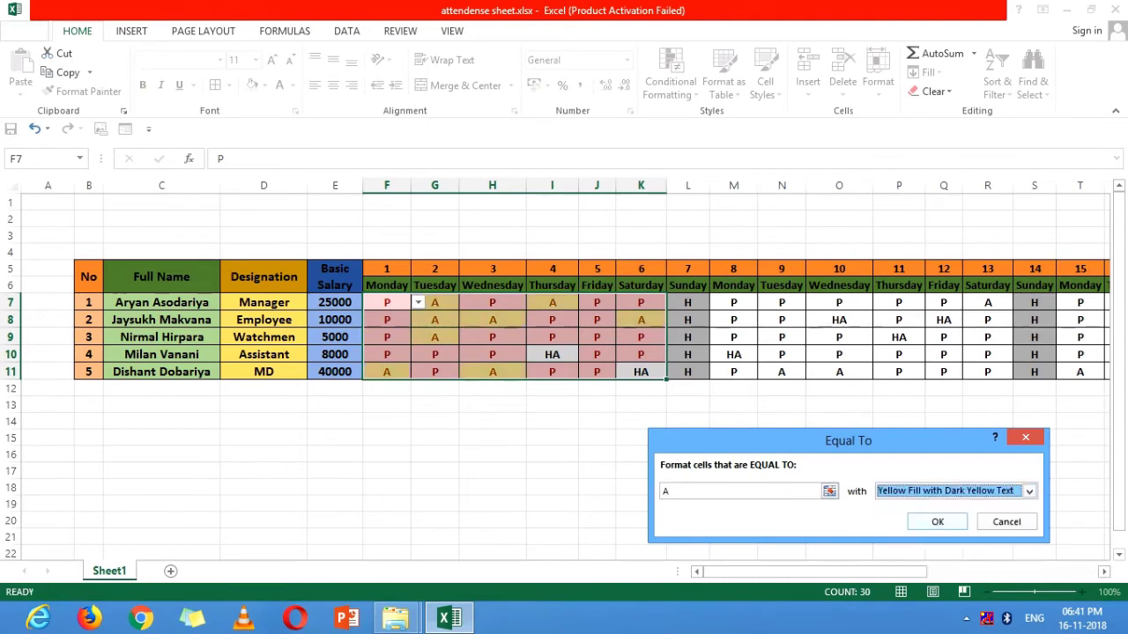
click(938, 522)
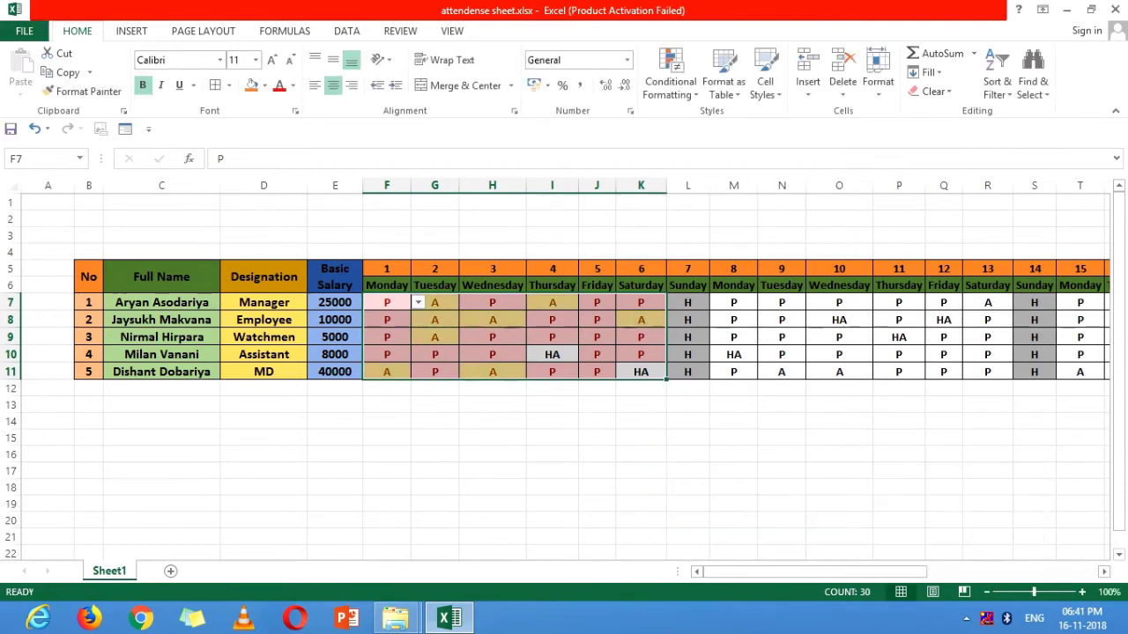
Highlight cells equal to HA with green fill and dark green text.
click(669, 81)
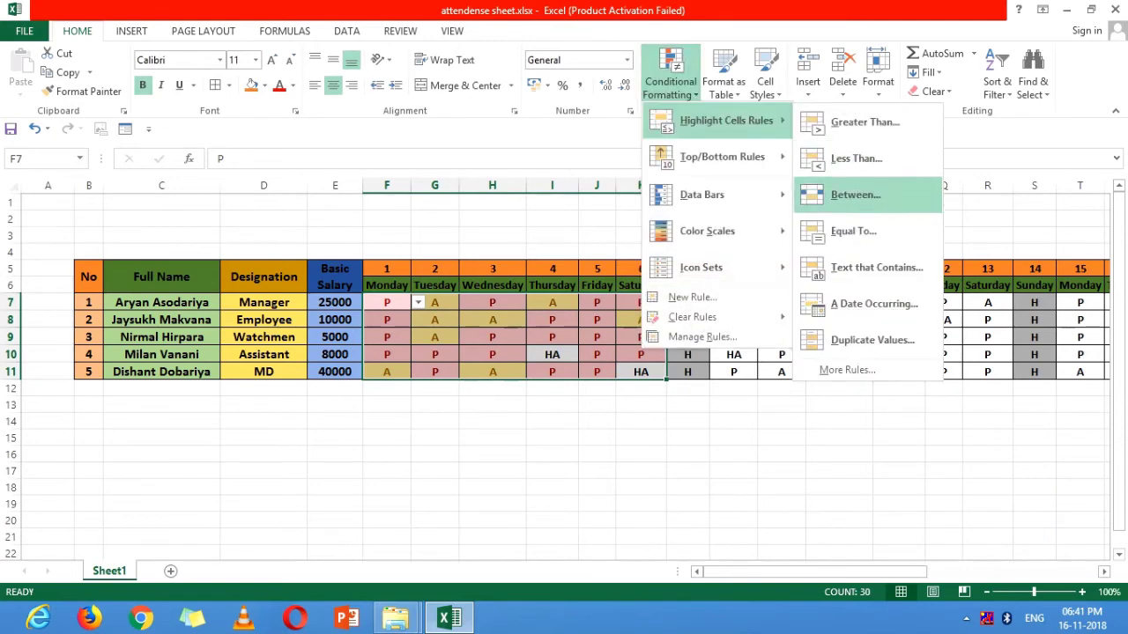
key(Return)
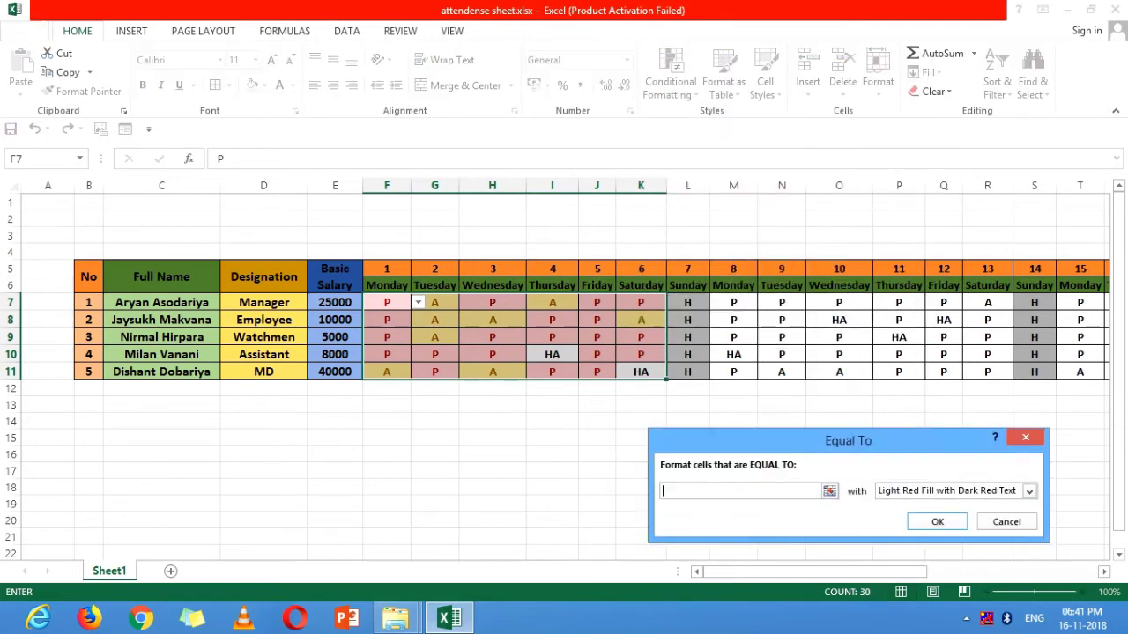
text(HA)
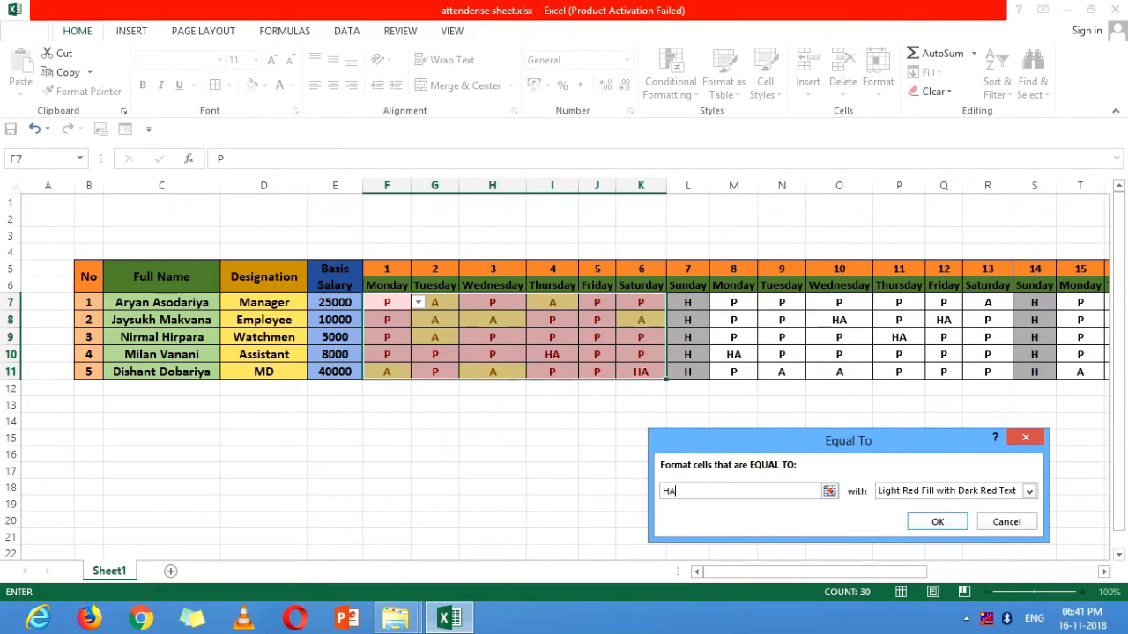
key(Tab)
key(alt+Down)
key(Down)
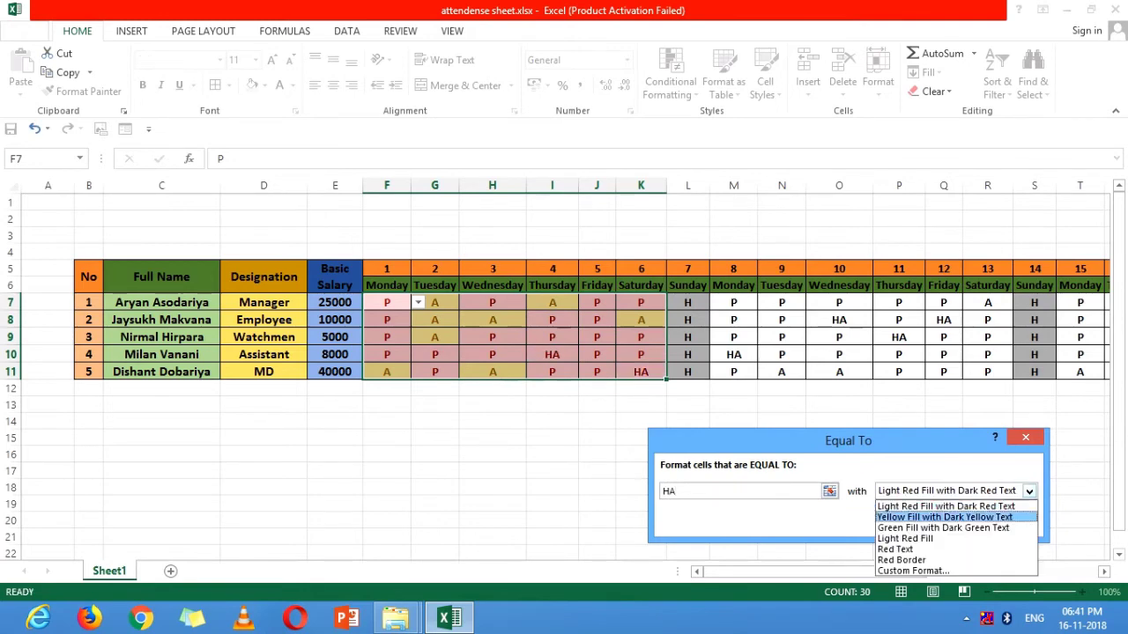
key(Down)
key(Return)
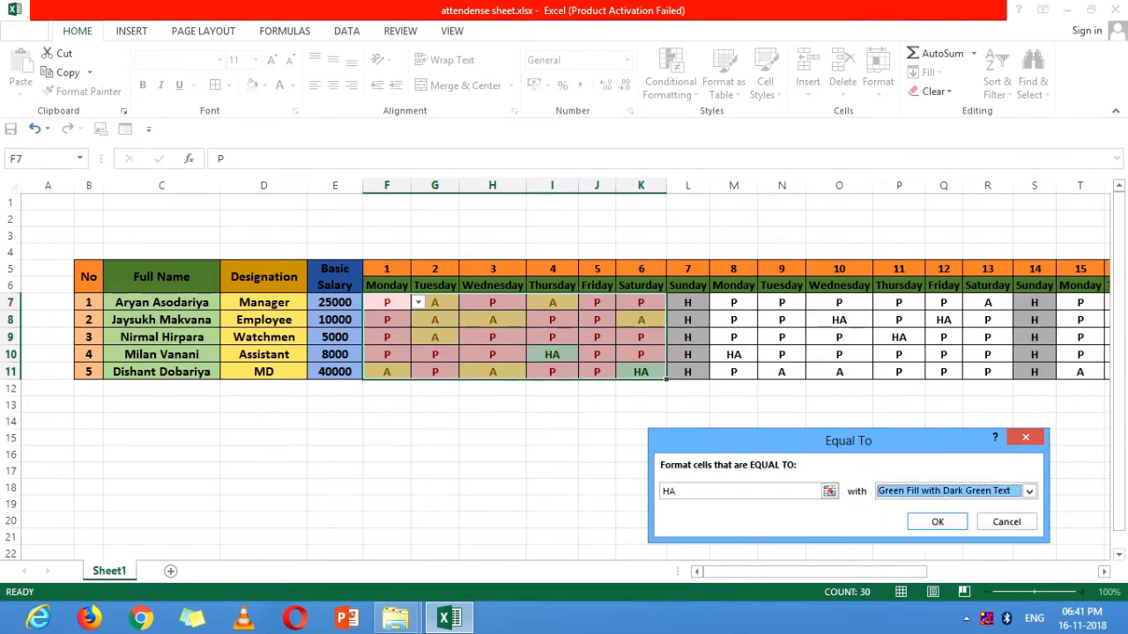
key(Tab)
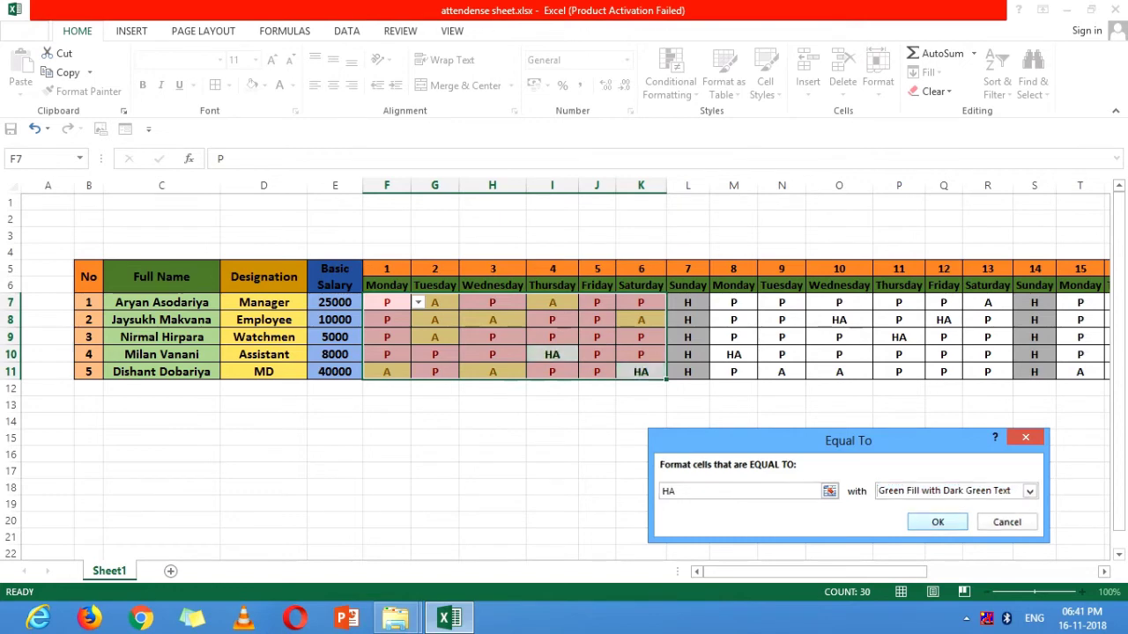
key(Return)
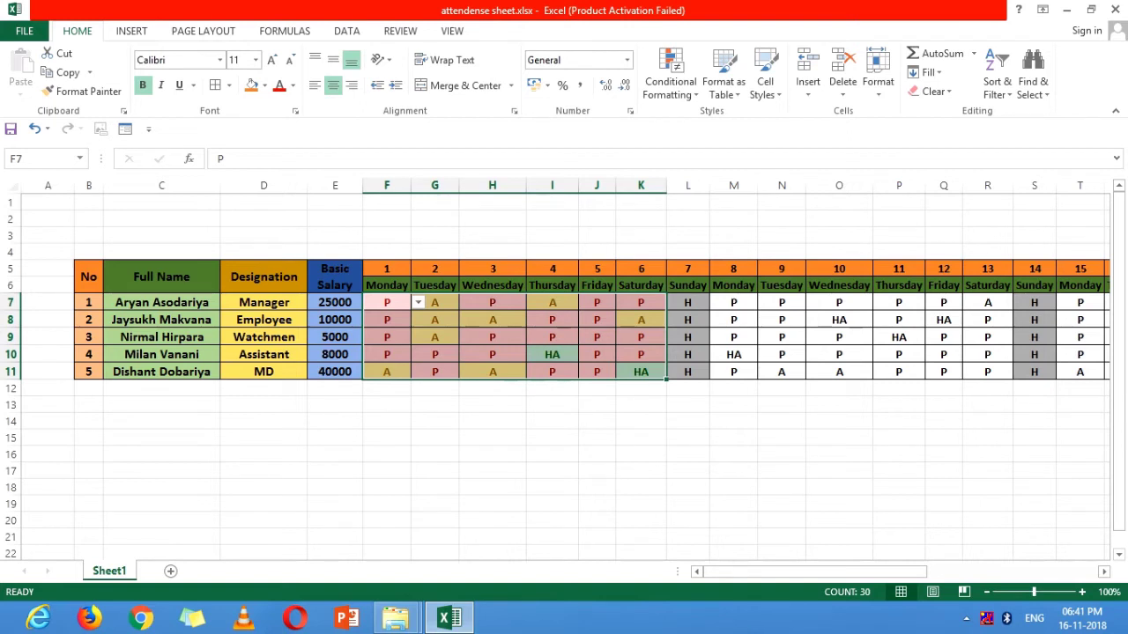
Copy the days 1–6 colour-coding onto the remaining attendance cells through AJ11.
mouse_move(733, 302)
mouse_down()
mouse_move(780, 373)
mouse_move(986, 372)
mouse_up()
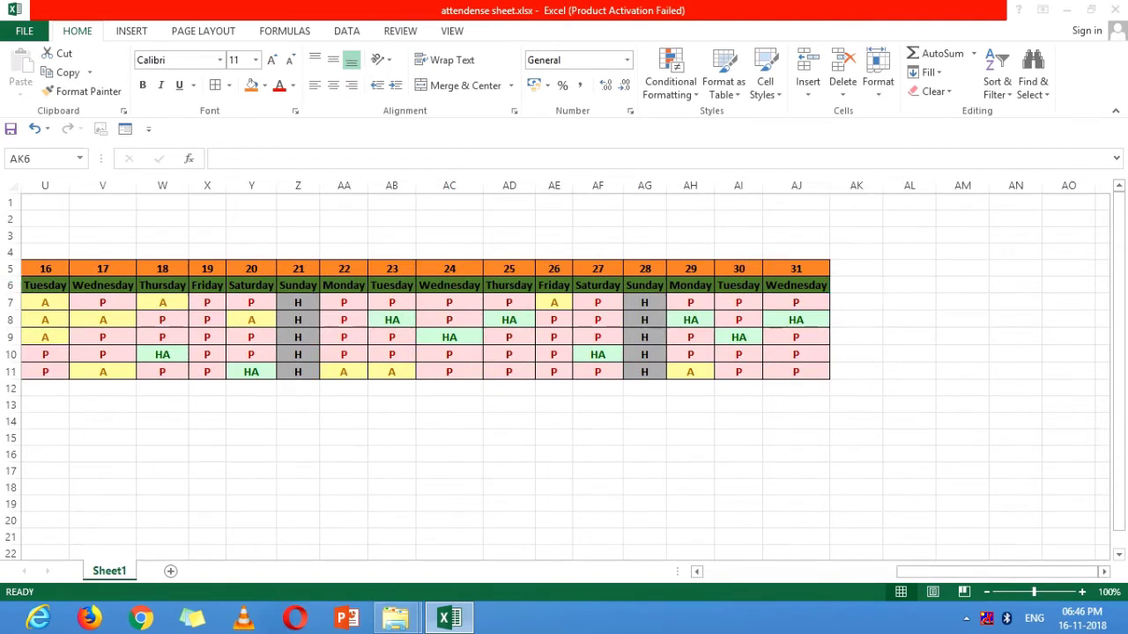
mouse_move(796, 302)
mouse_down()
mouse_move(644, 371)
mouse_move(17, 379)
mouse_move(48, 371)
mouse_up()
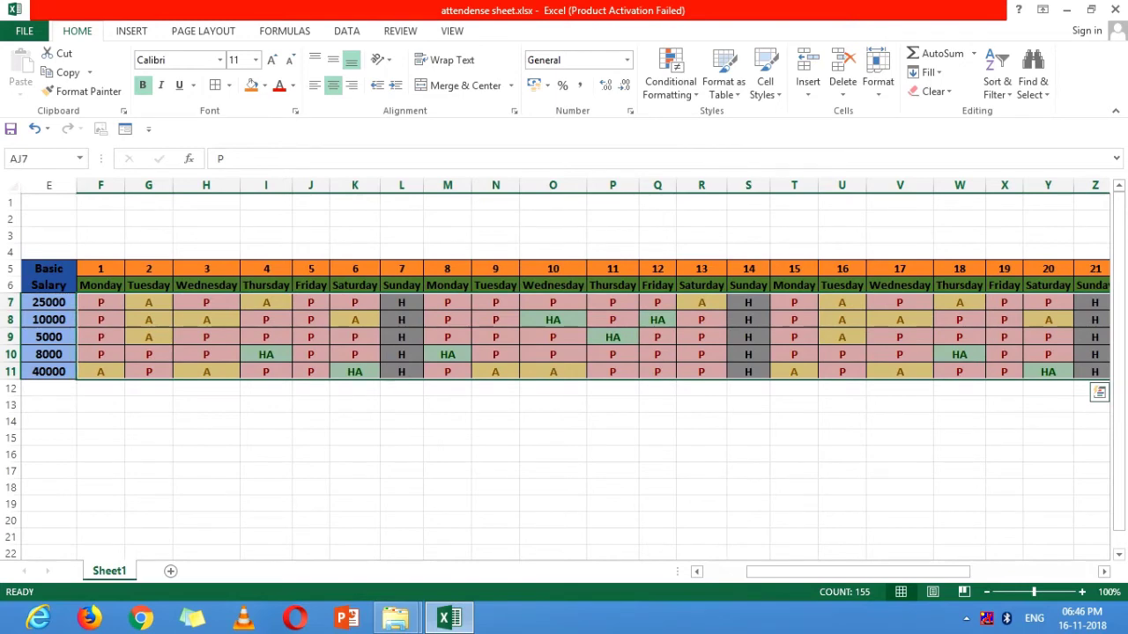
Select and copy the Basic Salary header with its five salaries (E5:E11).
key(Right)
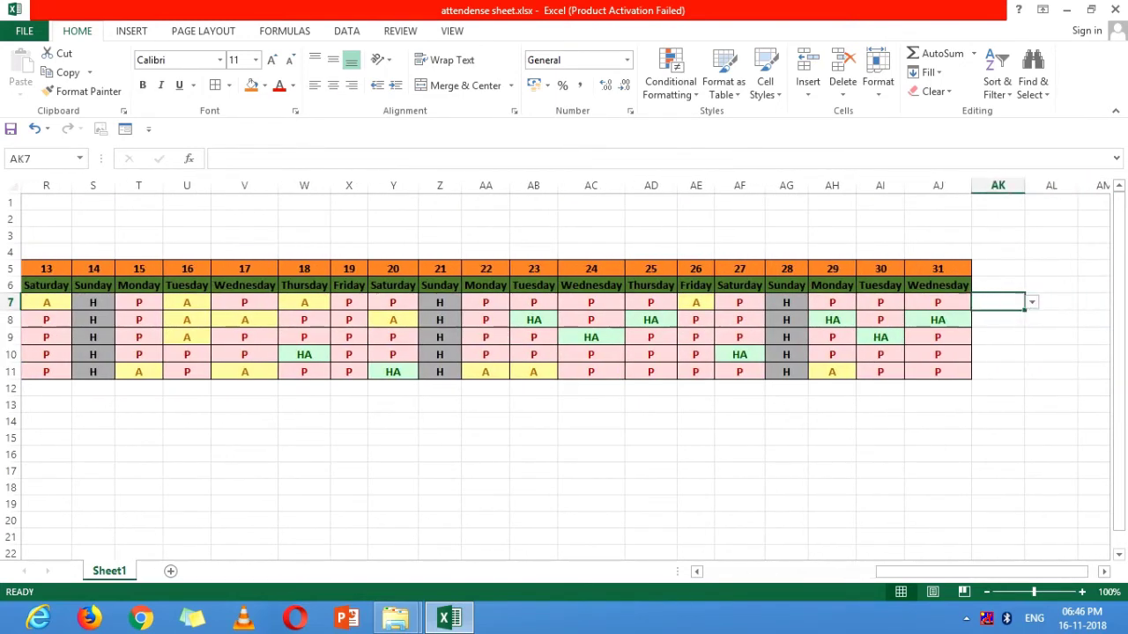
key(Up)
key(Up)
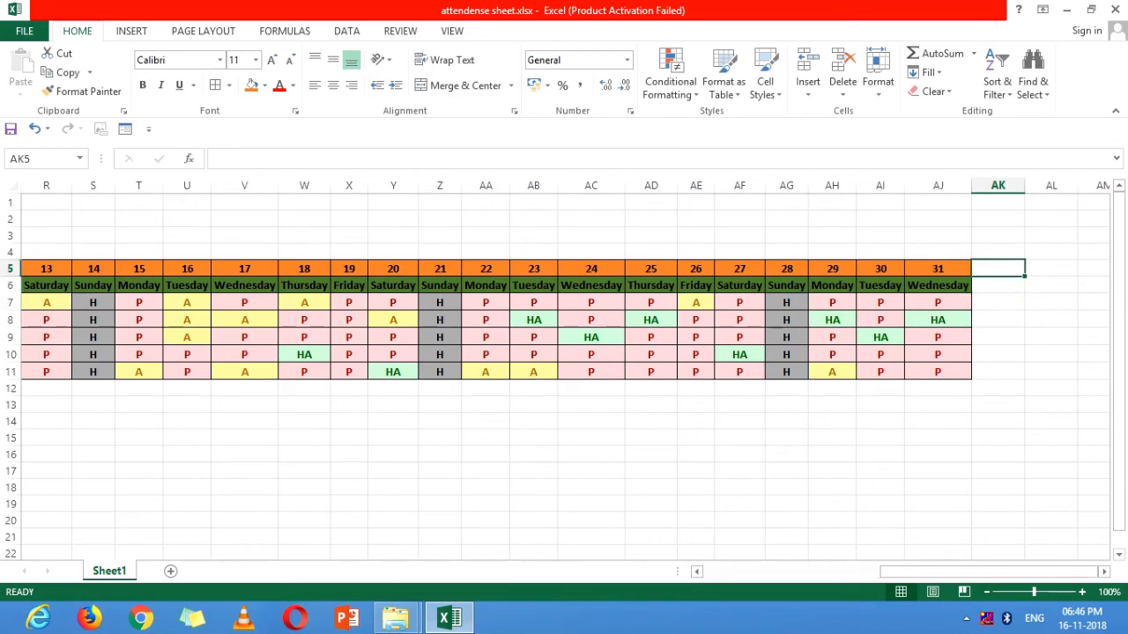
key(Down)
key(Up)
key(Left)
key(Left)
key(Left)
key(Left)
key(Left)
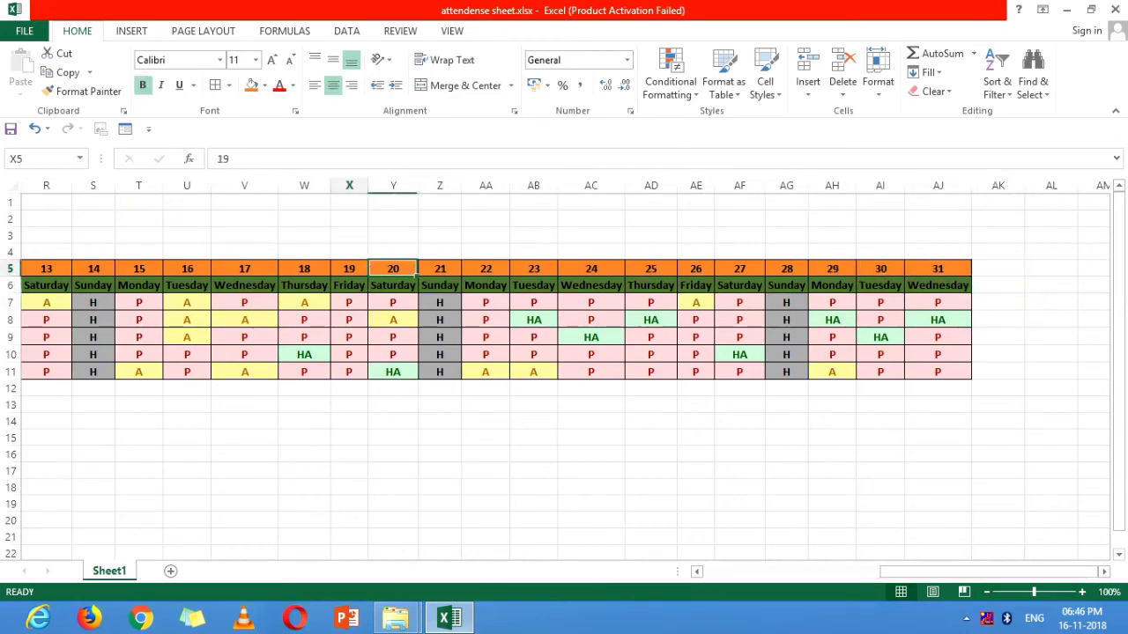
key(Left)
key(Left)
key(Left)
key(Left)
key(Left)
key(Left)
key(Left)
key(Left)
key(Left)
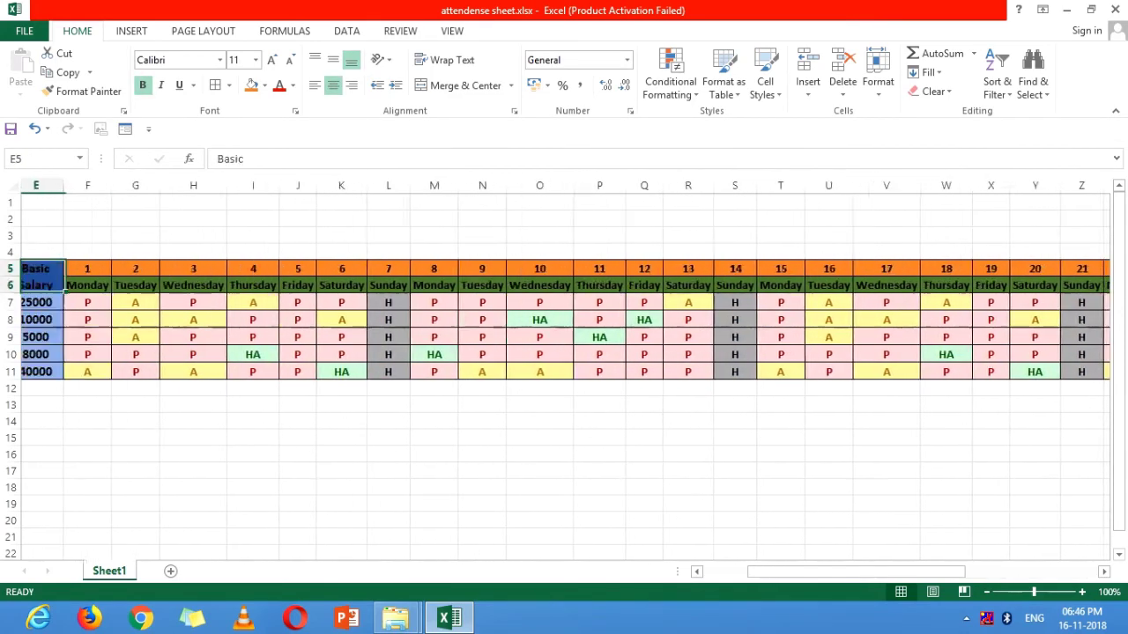
key(Left)
key(Left)
key(Right)
key(Right)
key(ctrl+c)
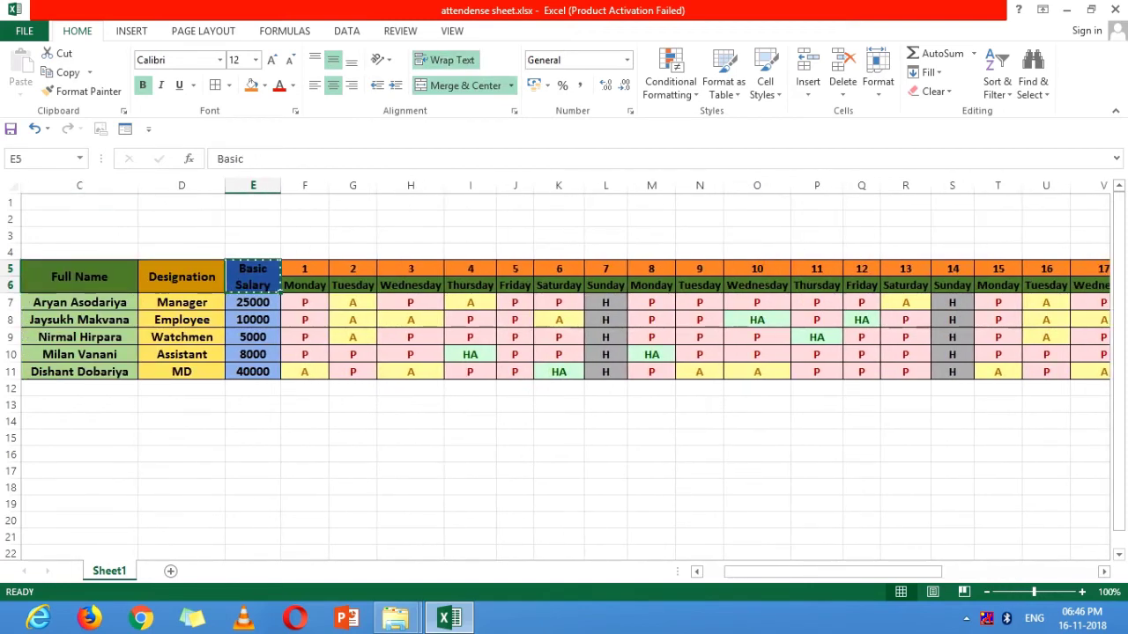
key(Right)
key(Right)
key(Right)
key(Right)
key(Right)
key(Right)
key(Right)
key(Right)
key(Right)
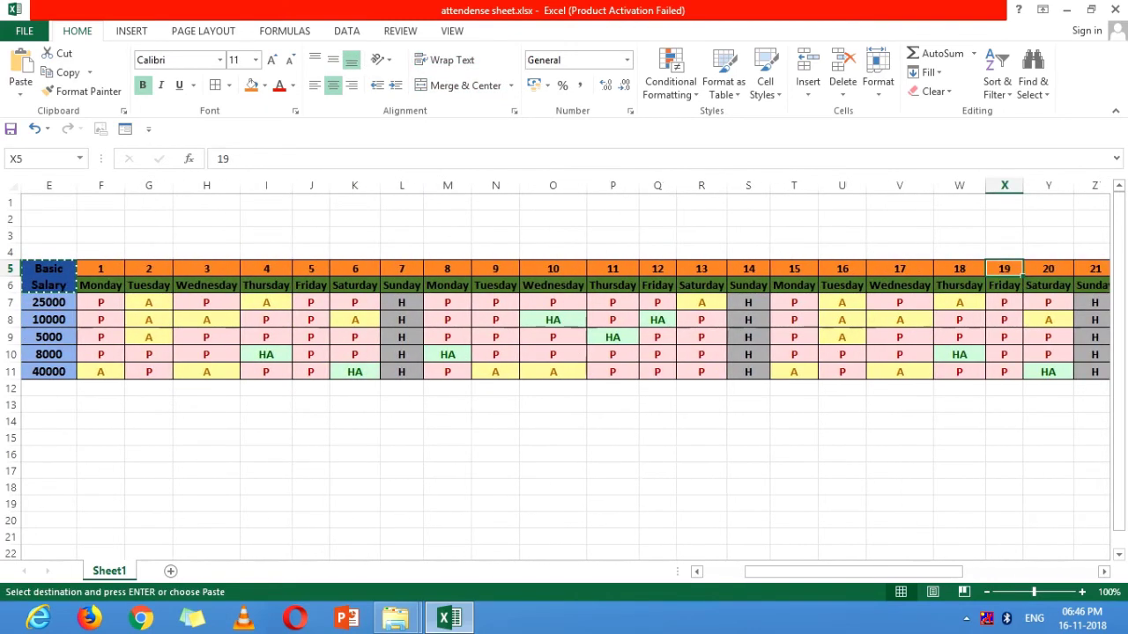
key(Left)
key(Left)
key(Left)
key(Left)
key(Left)
key(Left)
key(Left)
Paste the Basic Salary column into AK5, right after day 31.
key(Right)
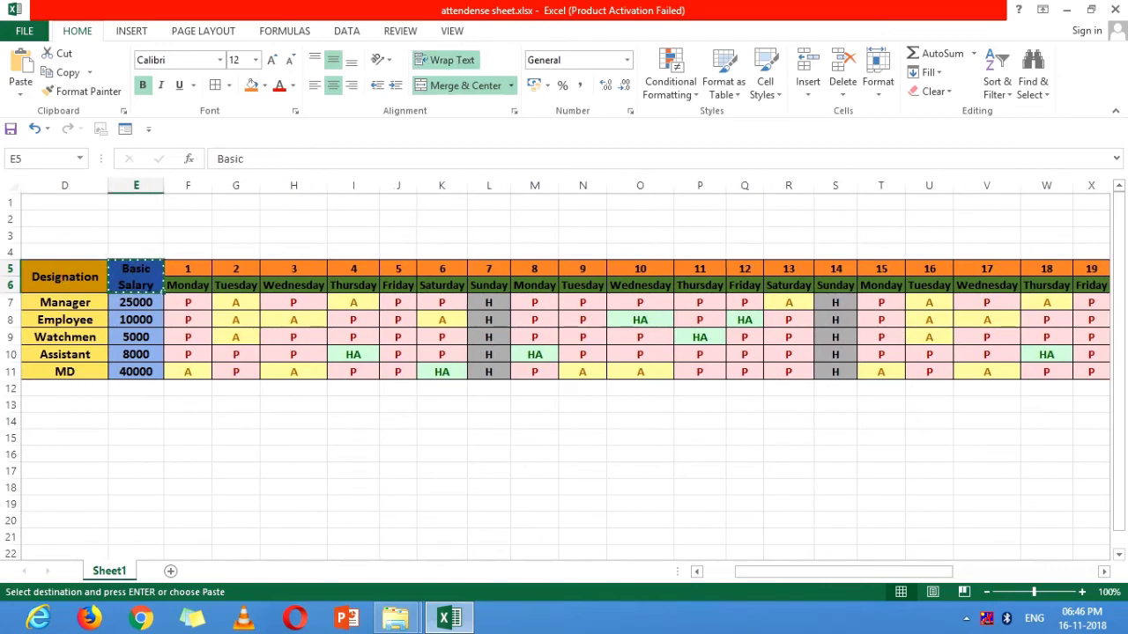
key(shift+Down)
key(shift+Down)
key(shift+Down)
key(shift+Down)
key(shift+Down)
key(ctrl+c)
key(Right)
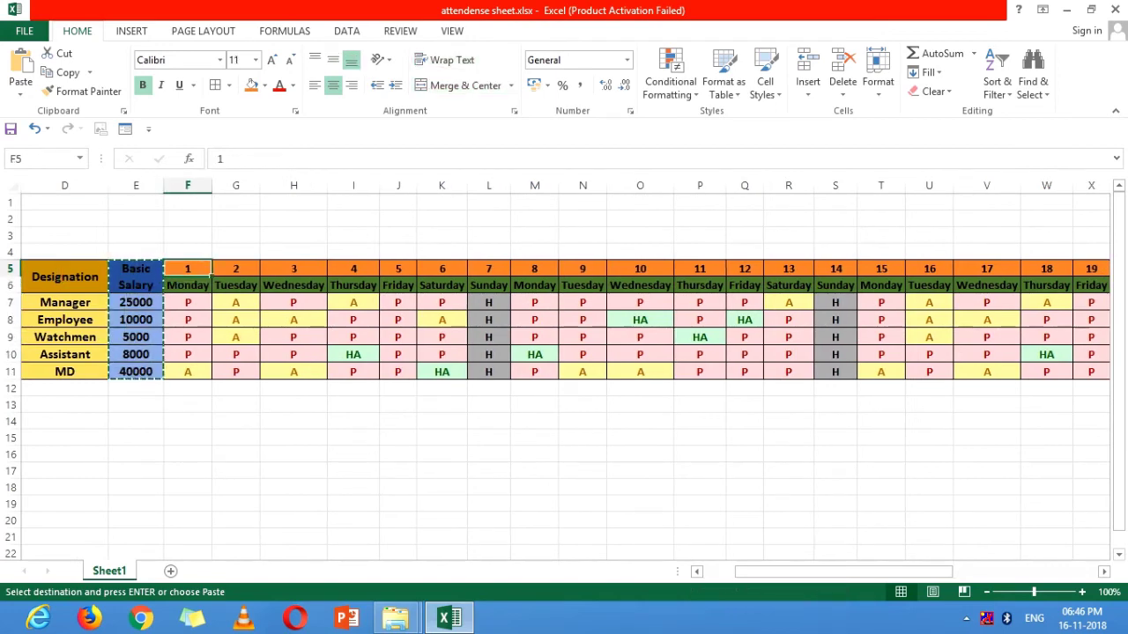
key(Right)
key(Right)
key(Right)
key(Right)
key(Right)
key(Right)
key(Right)
key(Right)
key(Right)
key(Right)
key(Right)
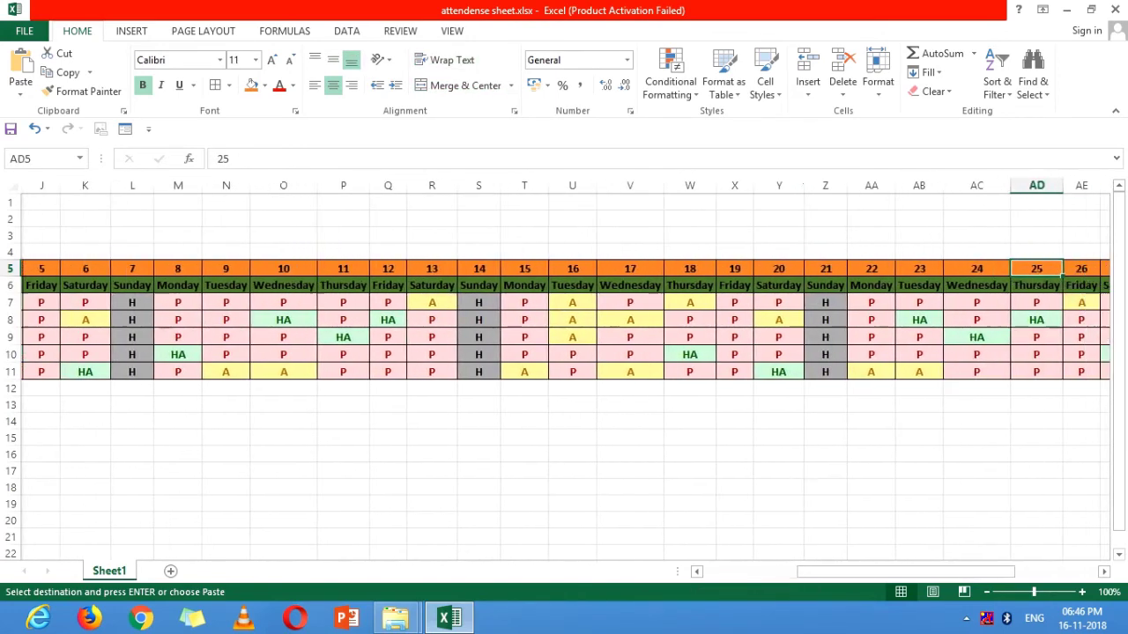
key(Right)
key(Right)
key(Right)
key(Right)
key(Right)
key(Right)
key(Right)
key(Right)
key(Right)
key(Left)
key(Left)
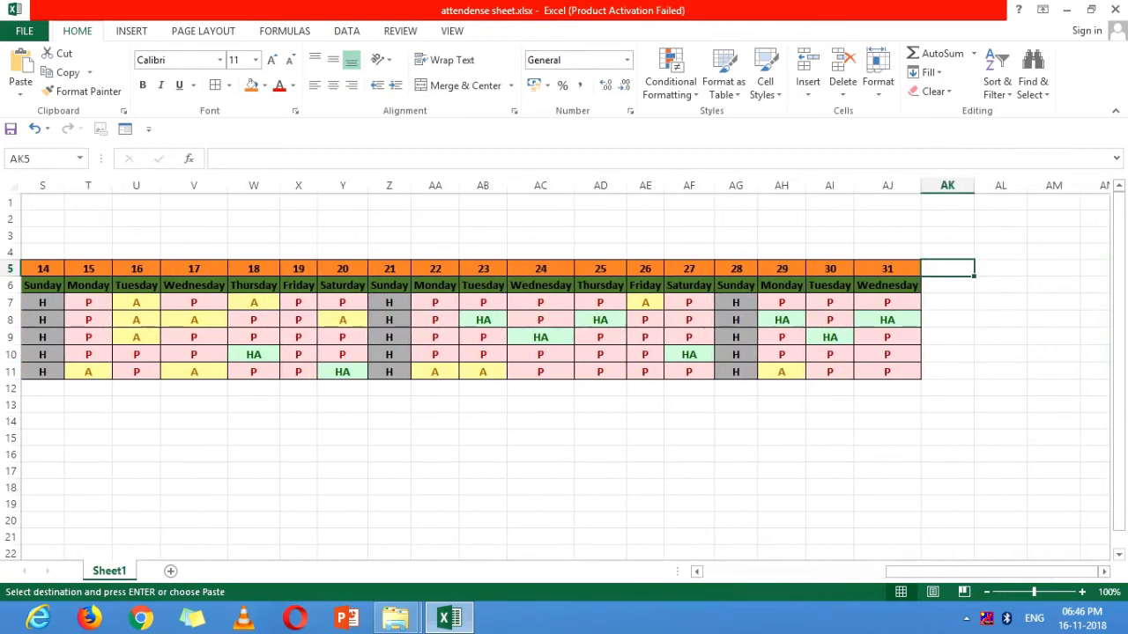
key(Return)
key(ctrl+c)
key(Right)
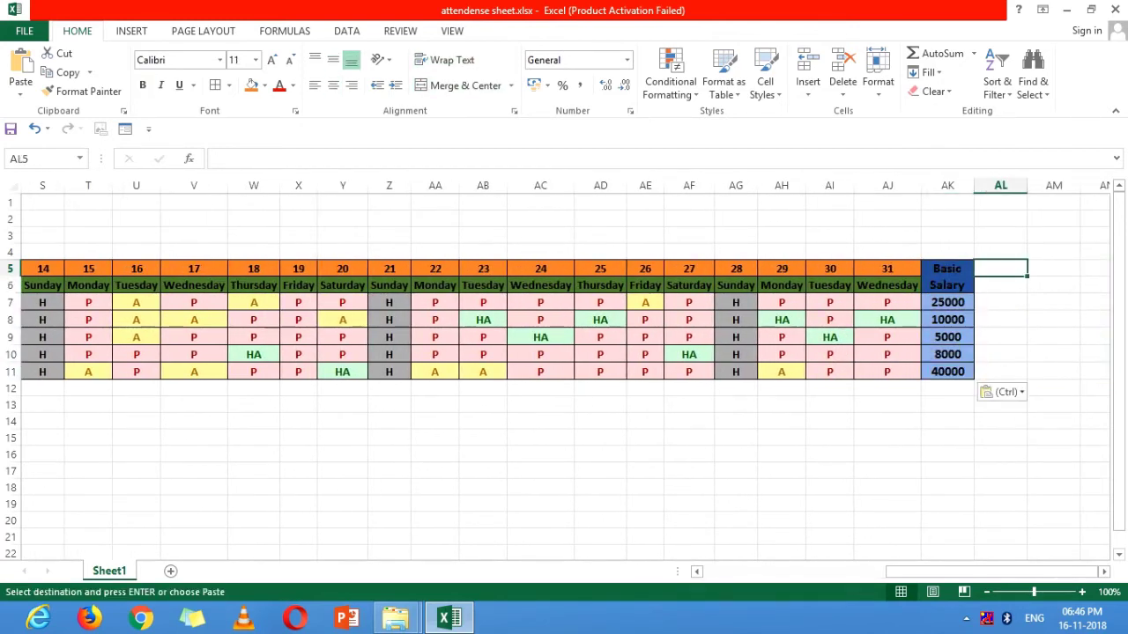
Enter the two-line header 'Present Day' in the first summary cell.
key(Escape)
text(P)
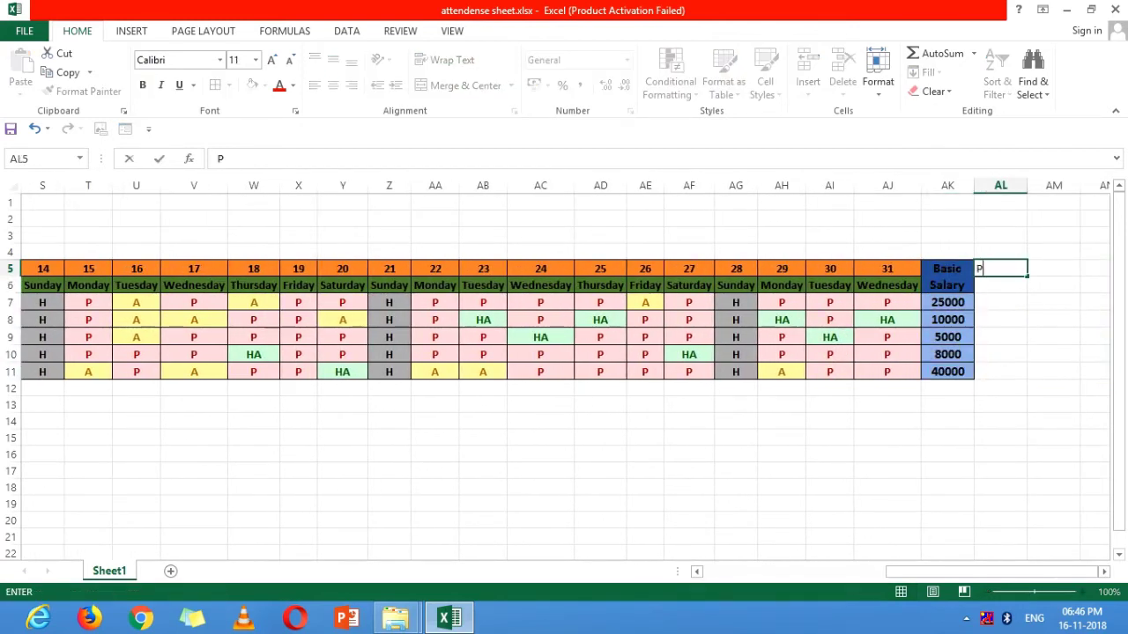
text(rese)
key(BackSpace)
key(BackSpace)
key(BackSpace)
text(sent)
key(BackSpace)
key(BackSpace)
key(BackSpace)
text(e)
key(BackSpace)
key(BackSpace)
text(esent)
key(alt+Return)
text(da)
key(BackSpace)
key(BackSpace)
text(Day)
key(Return)
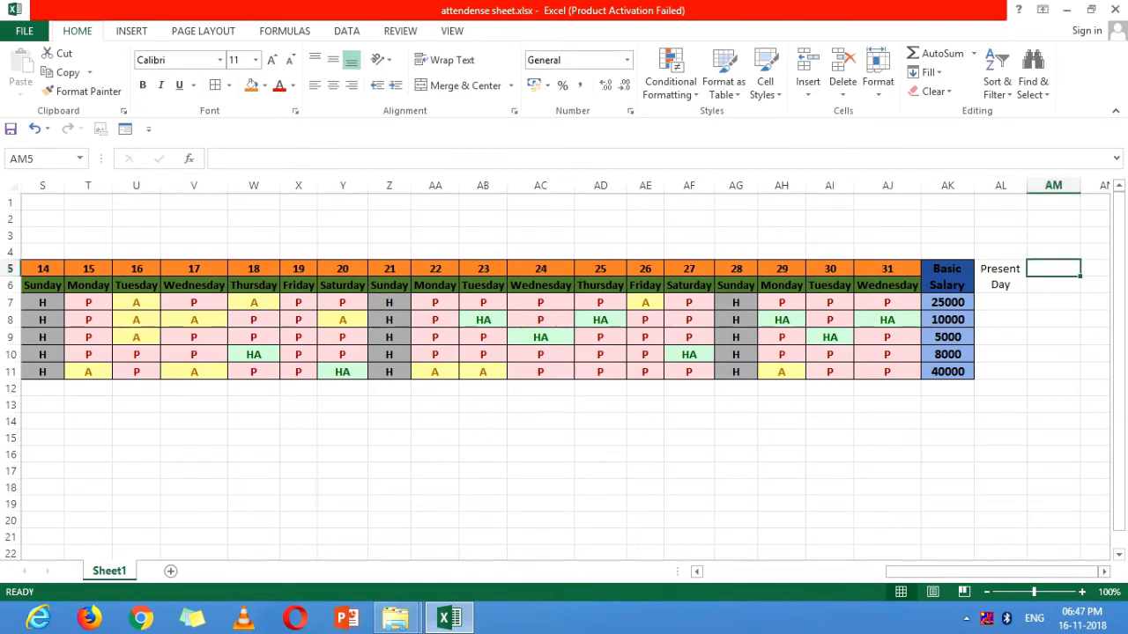
Enter the two-line header 'Absent Day' in the next cell.
text(Absend)
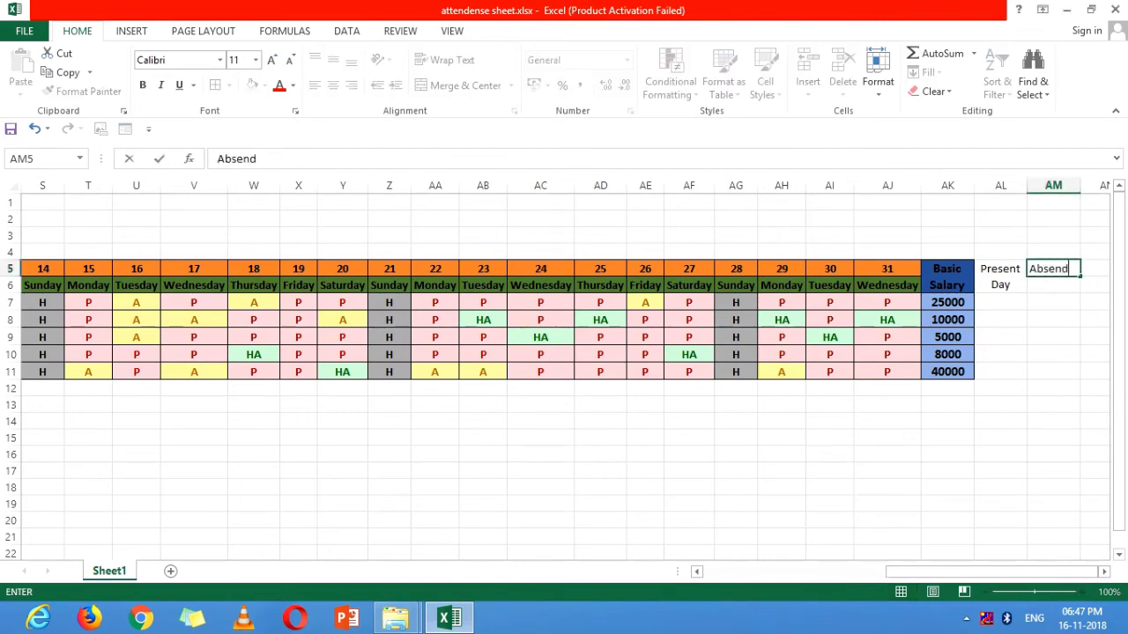
key(BackSpace)
text(t)
key(alt+Return)
text(Day)
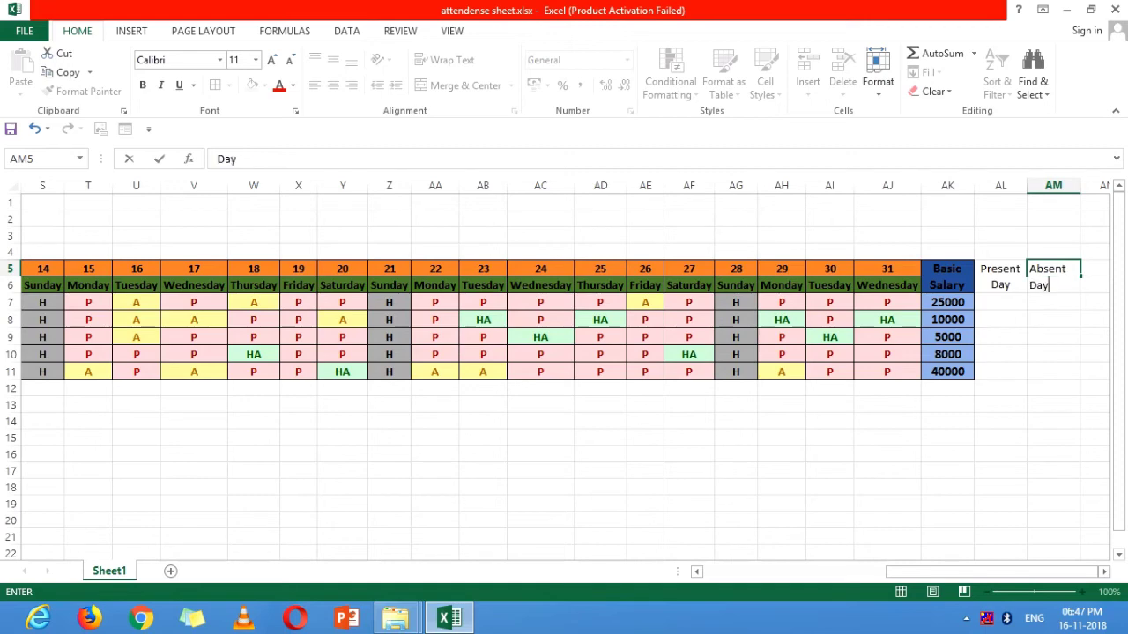
key(Return)
Add the 'Half Day' two-line header and the 'Holiday' header.
key(Up)
key(Right)
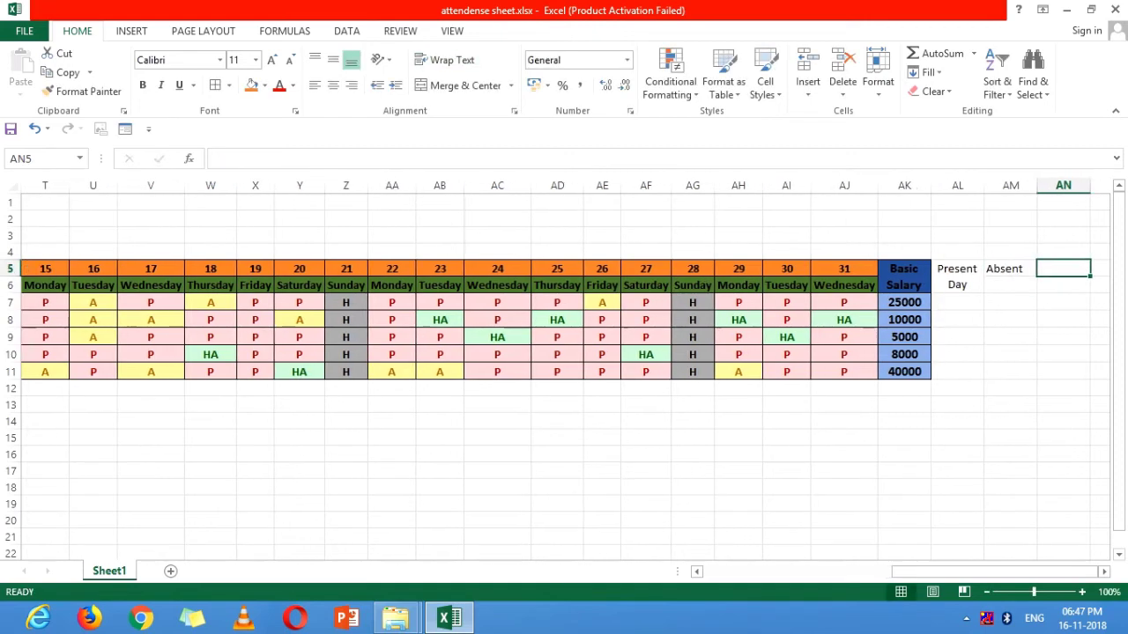
text(Ha)
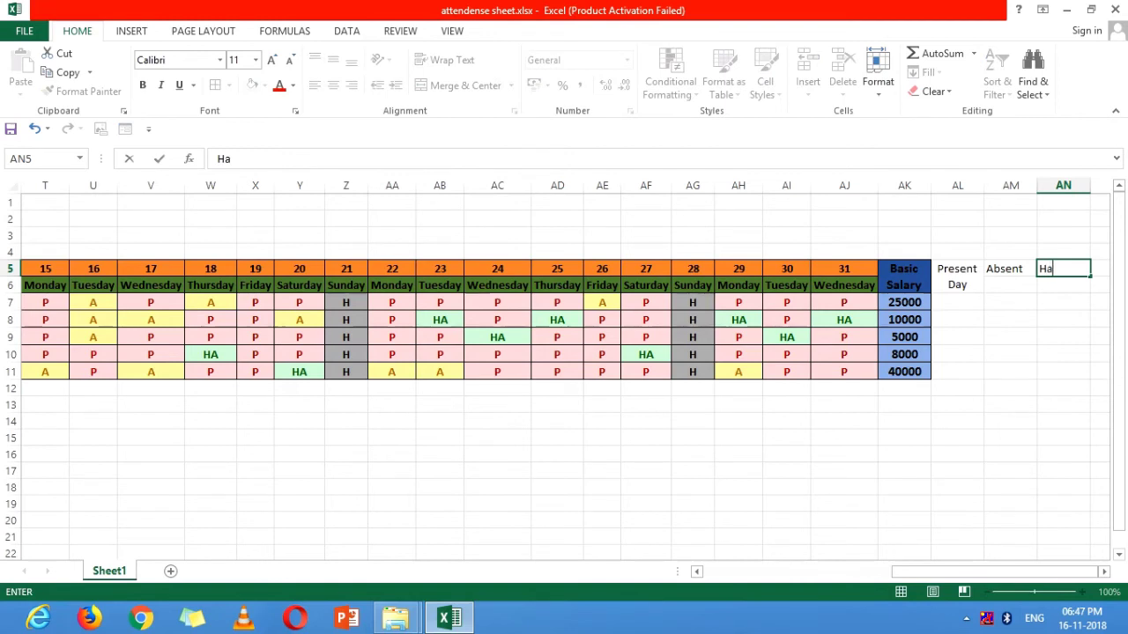
text(lf)
key(alt+Return)
text(Day)
key(ctrl+Return)
key(Right)
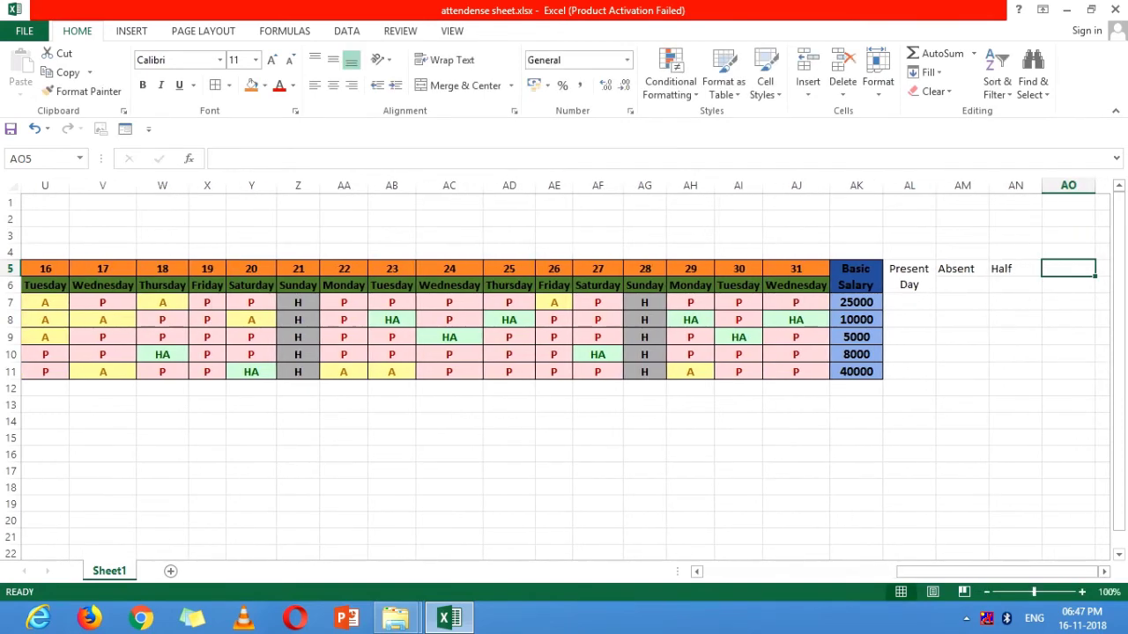
text(Hol)
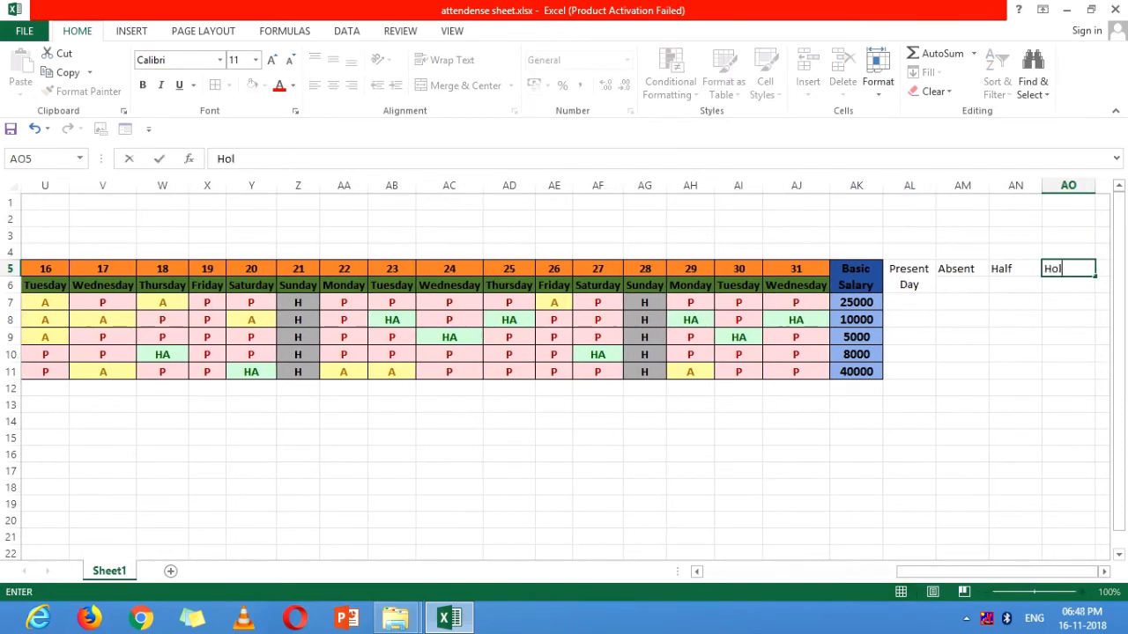
text(iday)
key(Left)
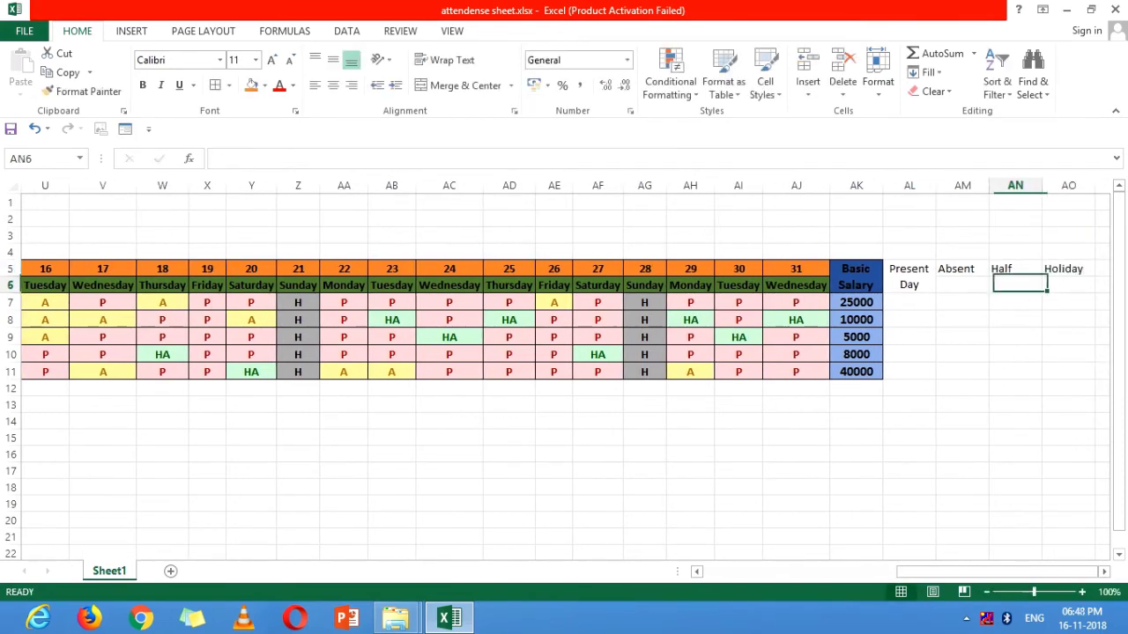
Merge and center the Absent Day and Half Day headers across rows 5 and 6.
key(Left)
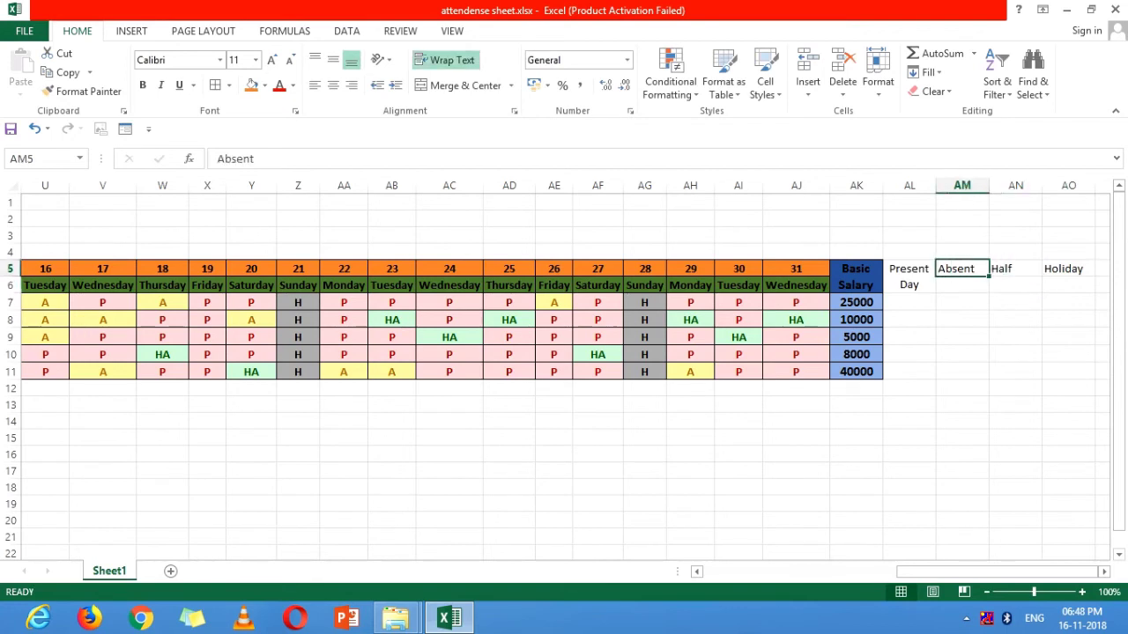
key(shift+Down)
key(alt)
key(h)
key(m)
key(c)
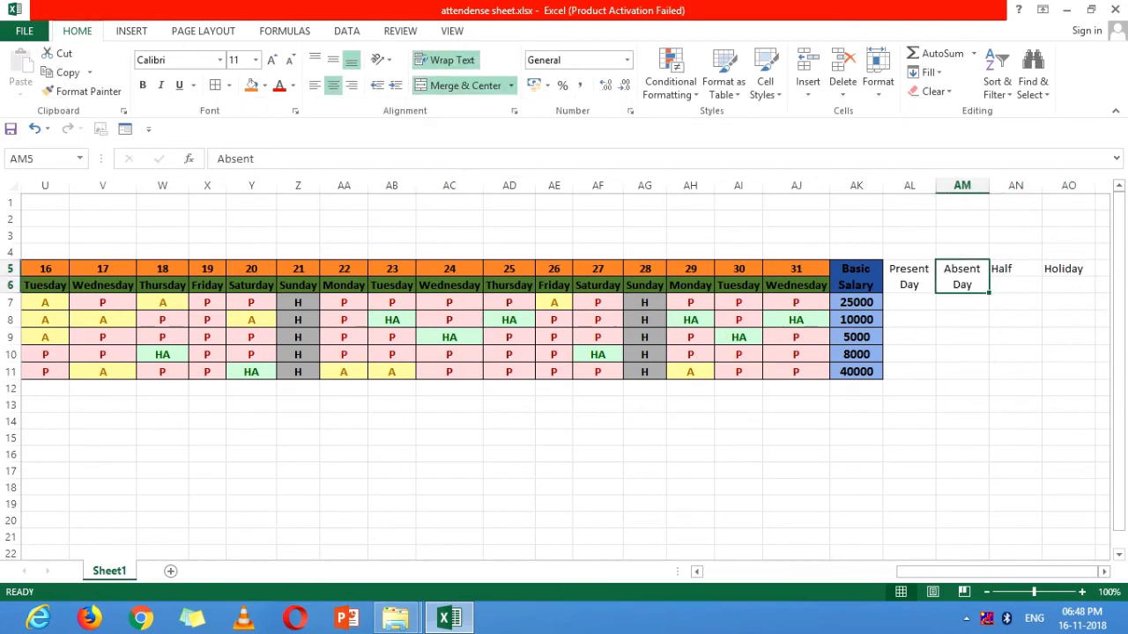
key(Right)
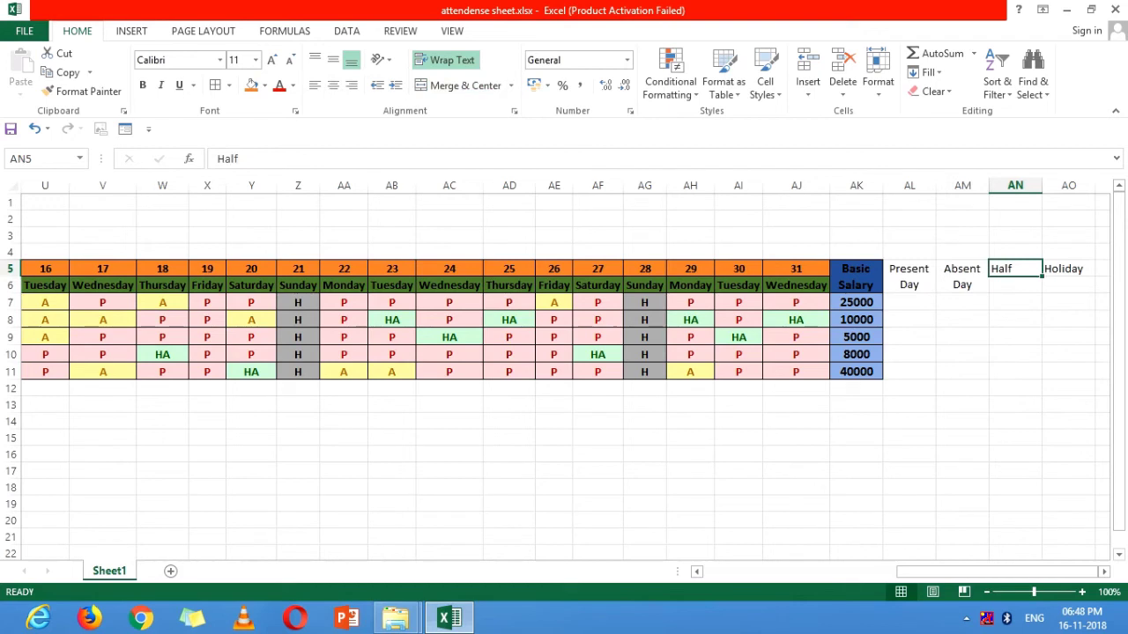
key(shift+Down)
key(alt)
key(h)
key(m)
key(c)
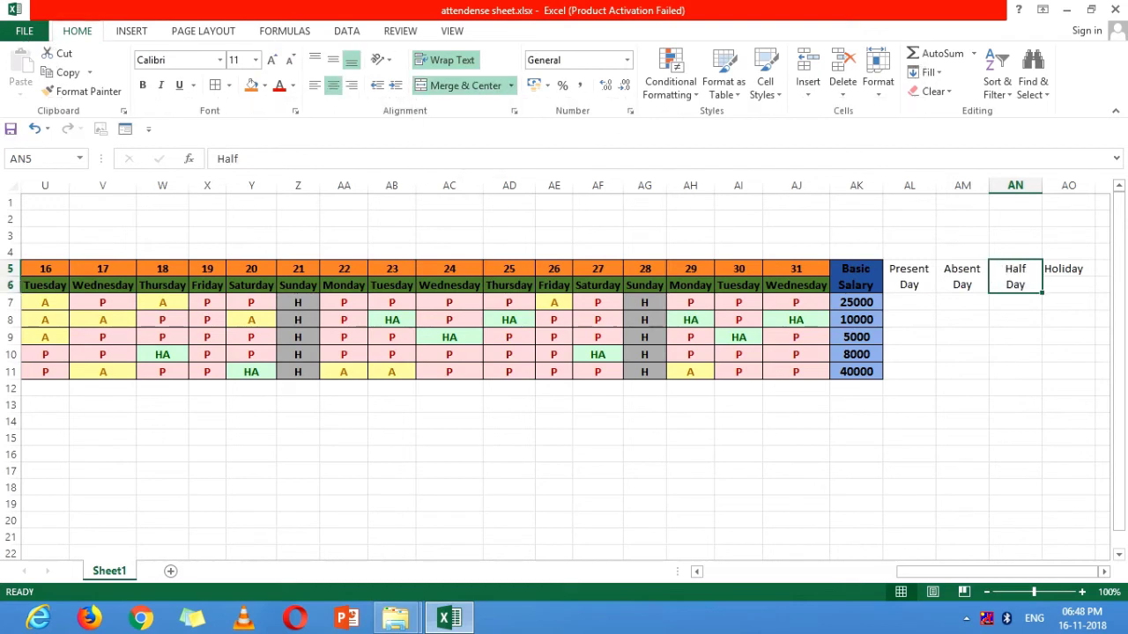
key(Right)
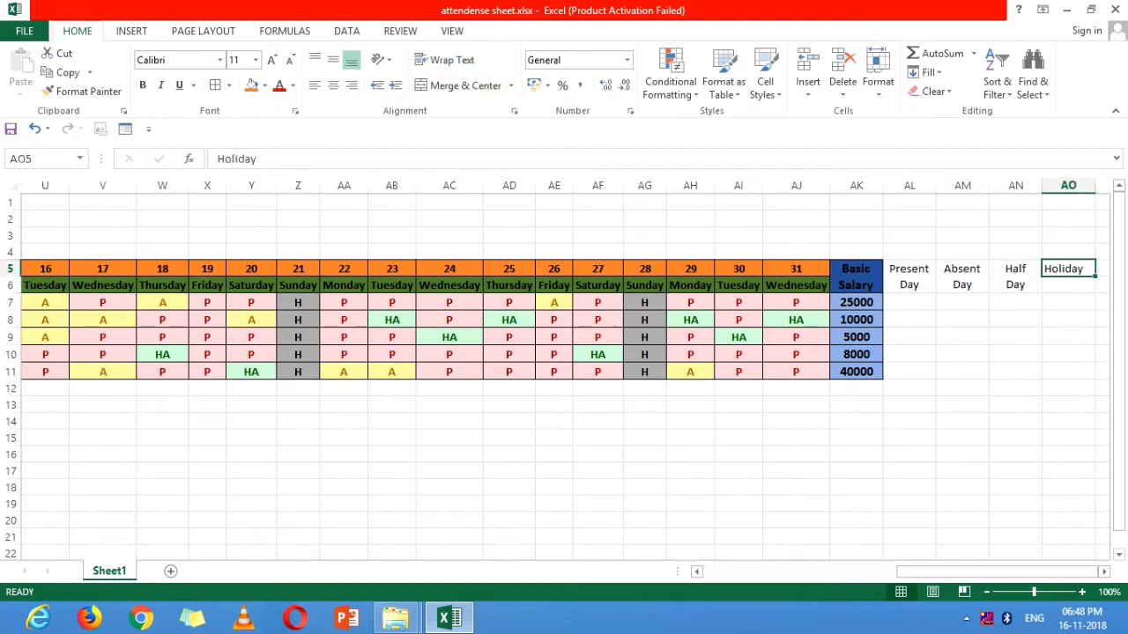
key(shift+Down)
Merge Holiday across rows 5–6, then select the summary headers and AL7:AO11.
key(alt)
key(h)
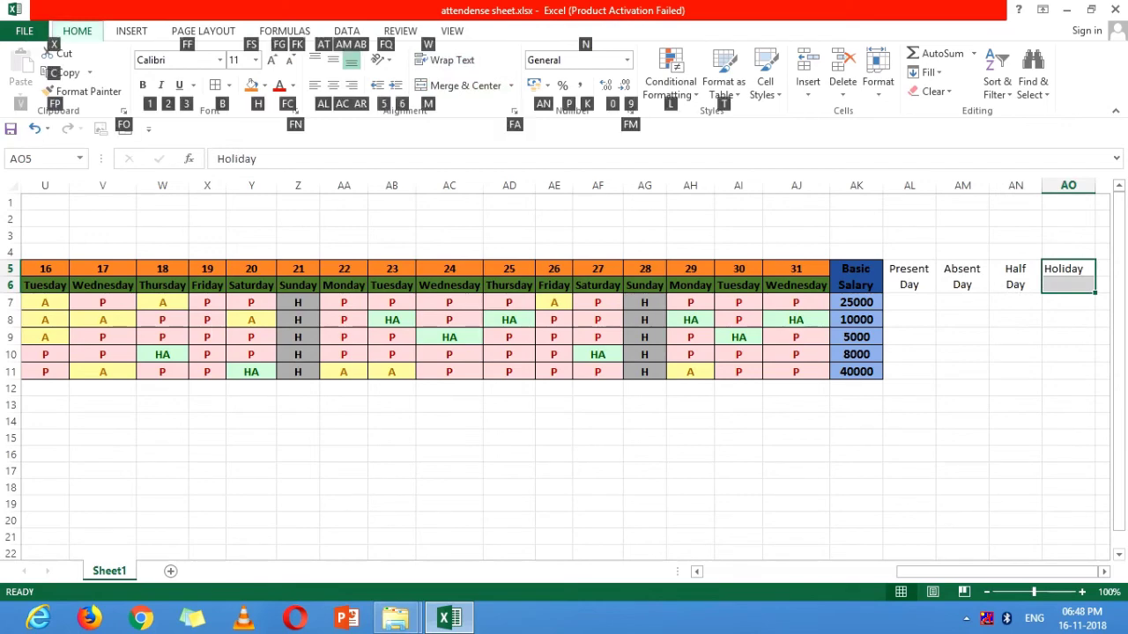
key(m)
key(c)
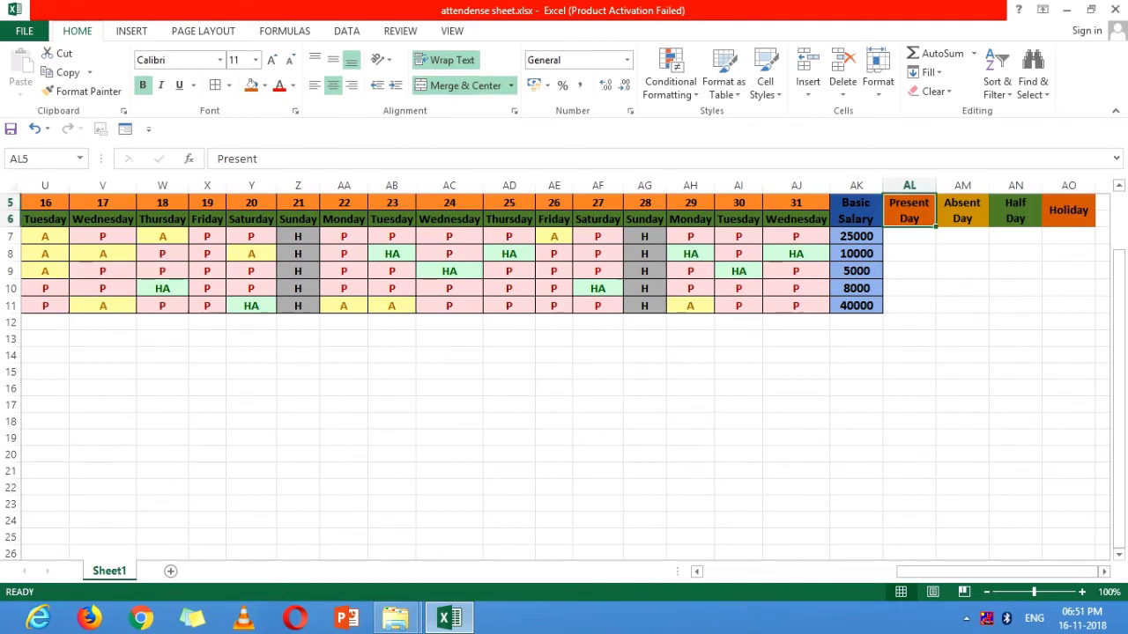
drag(909, 219, 1068, 219)
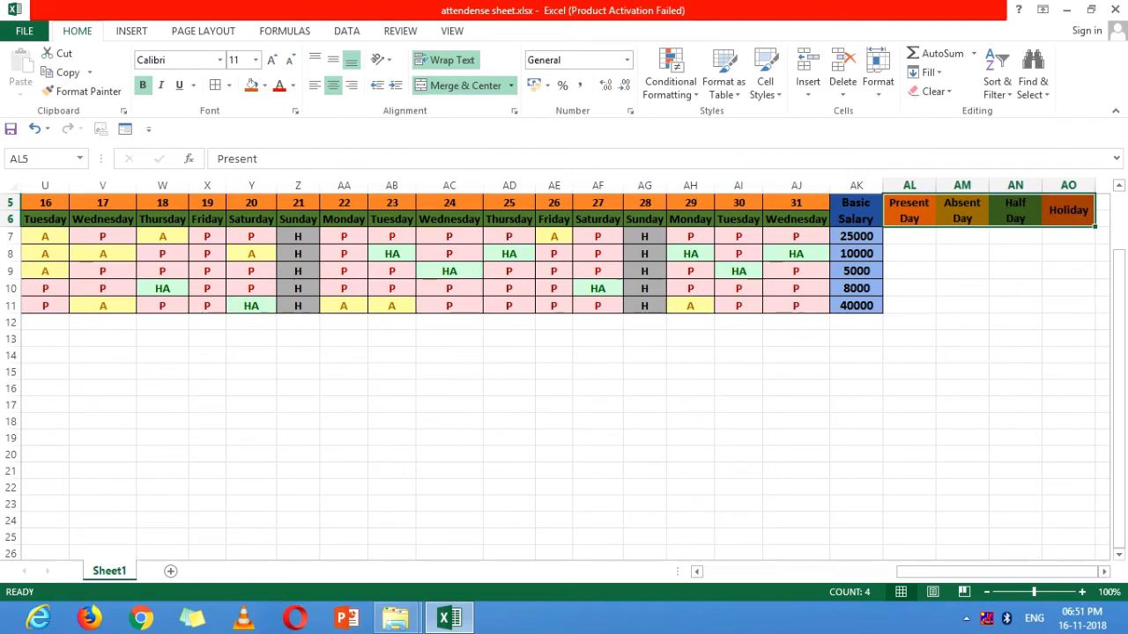
mouse_move(909, 236)
mouse_down()
mouse_move(962, 254)
mouse_move(1068, 253)
mouse_move(1068, 306)
mouse_up()
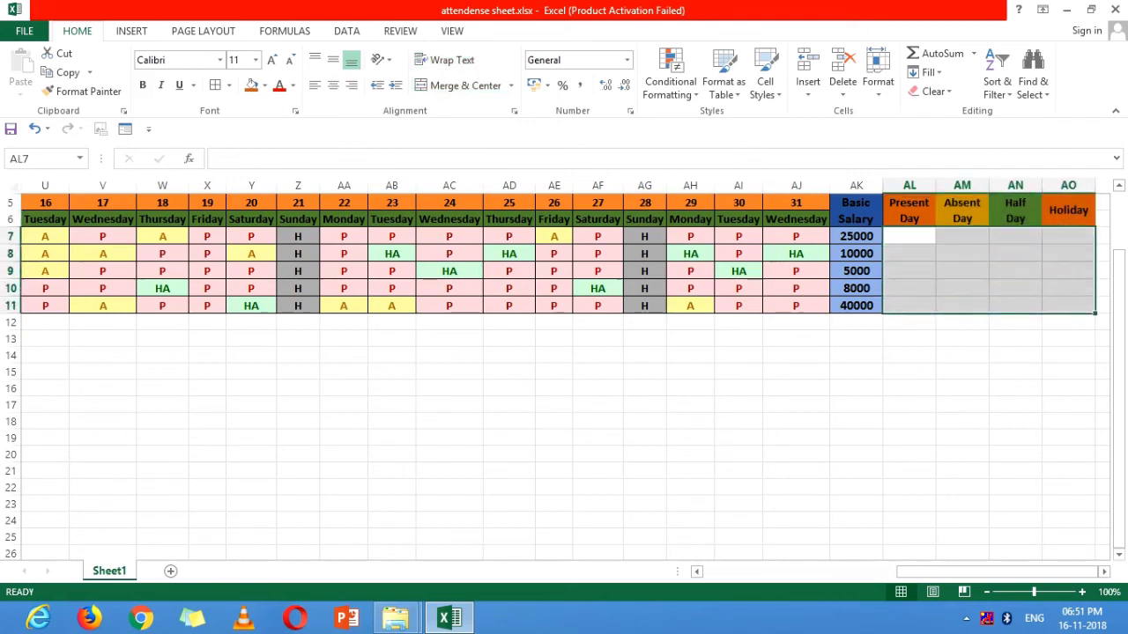
click(909, 210)
mouse_move(910, 236)
mouse_down()
mouse_move(1068, 236)
mouse_move(1068, 306)
mouse_up()
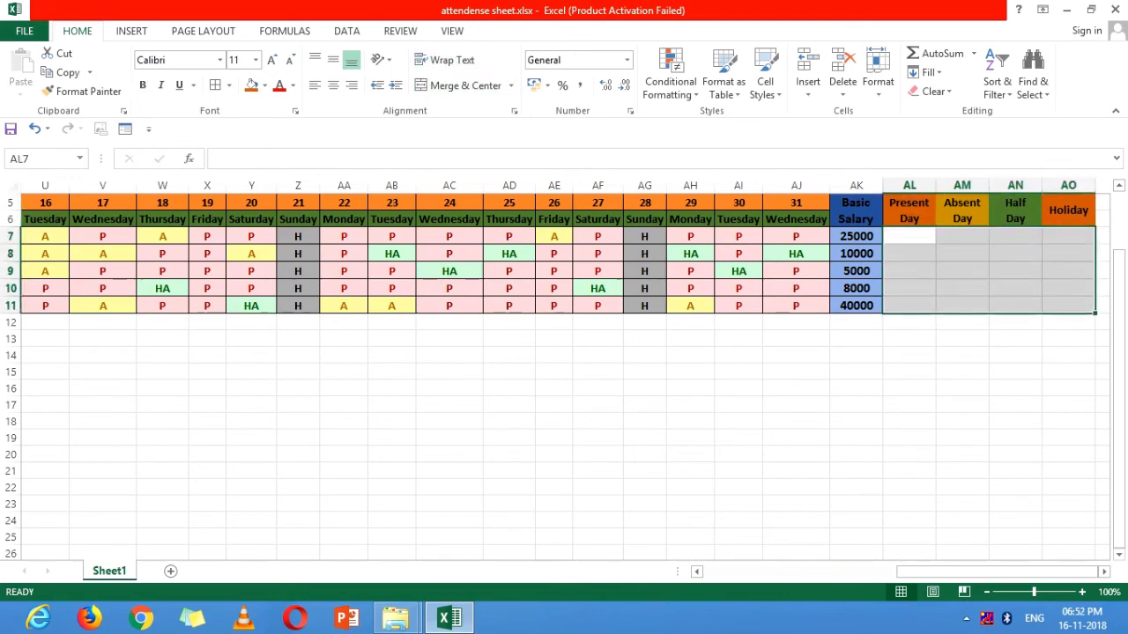